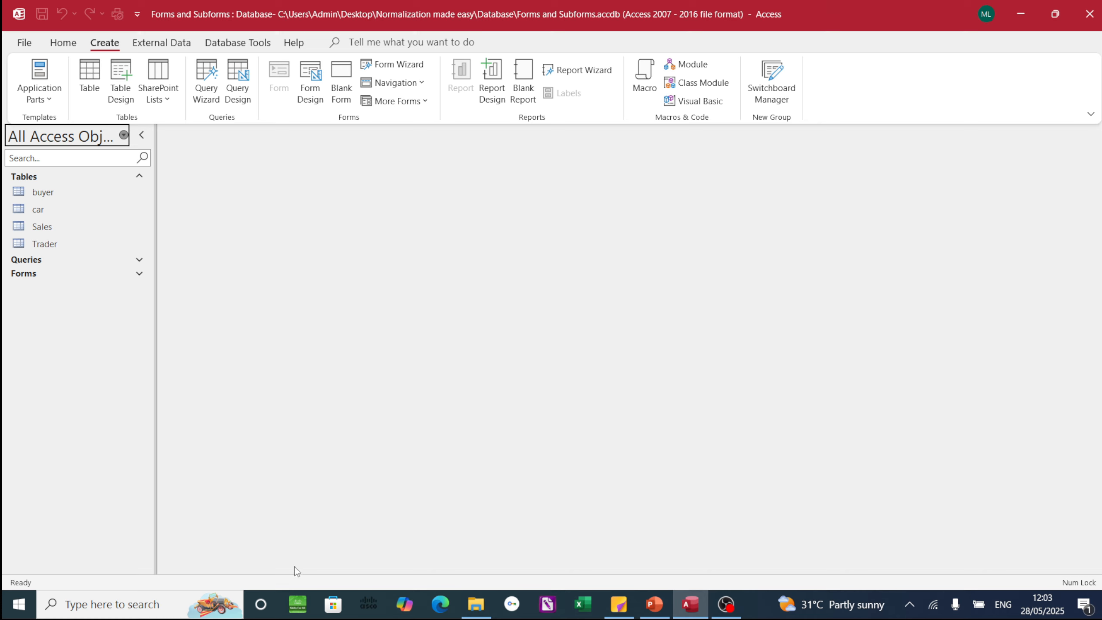
Create a form from the buyer table with the Form tool and show it in Form view
{"action": "left_click", "coordinate": [39, 195]}
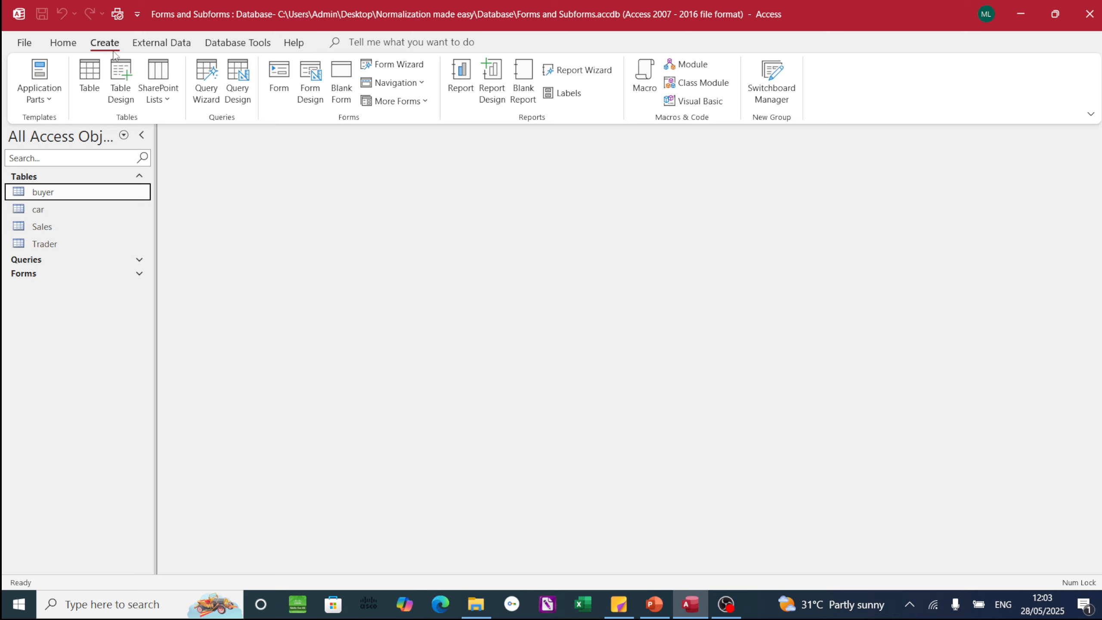
{"action": "left_click", "coordinate": [276, 87]}
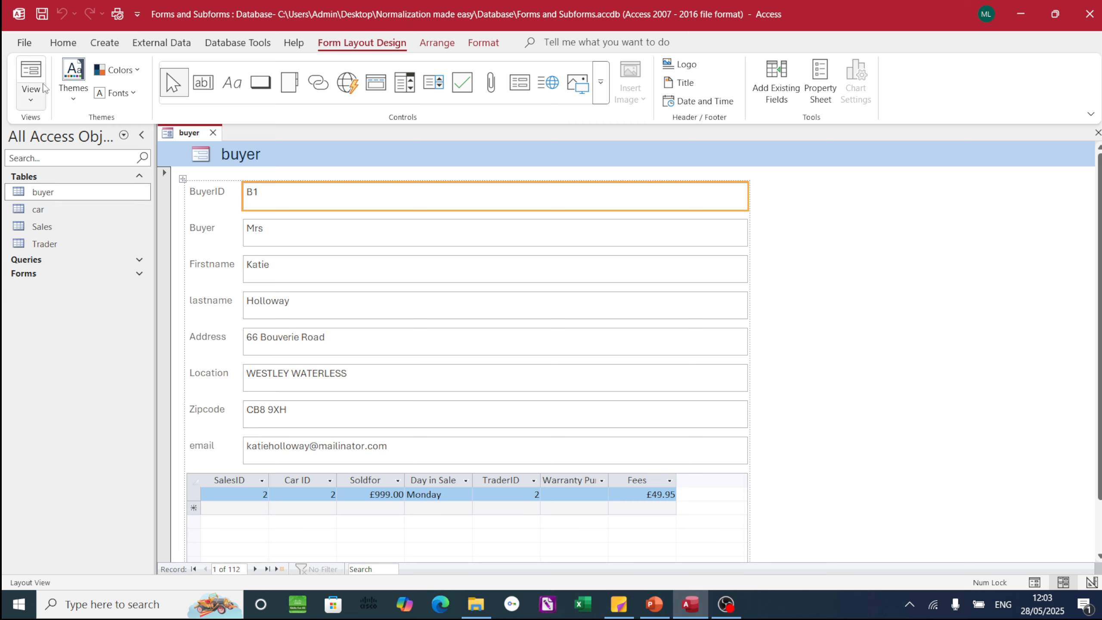
{"action": "left_click", "coordinate": [33, 98]}
{"action": "left_click", "coordinate": [76, 129]}
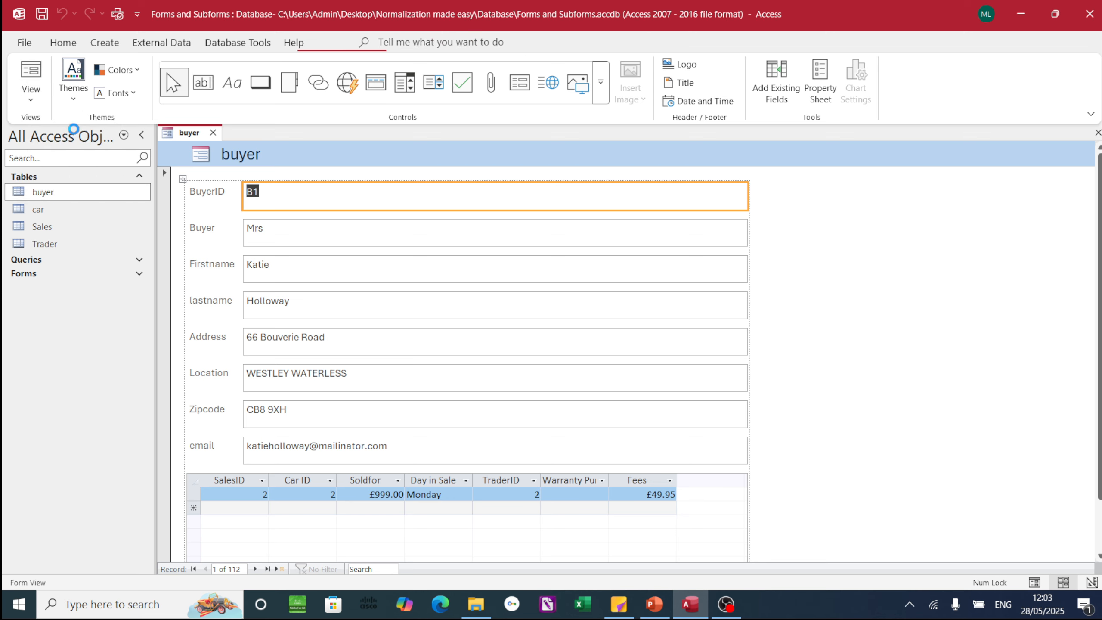
Review the buyer form's fields and sales subform, and widen the subform's Warranty Purchased column to fit its heading
{"action": "scroll", "coordinate": [299, 308], "scroll_direction": "down", "scroll_amount": 2}
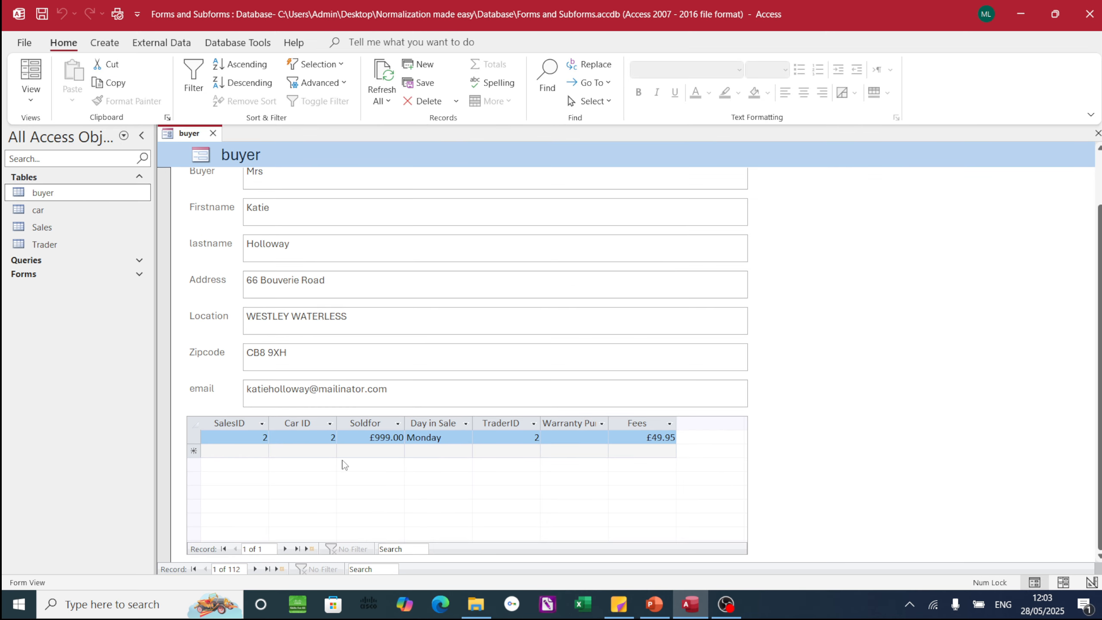
{"action": "scroll", "coordinate": [298, 441], "scroll_direction": "up", "scroll_amount": 2}
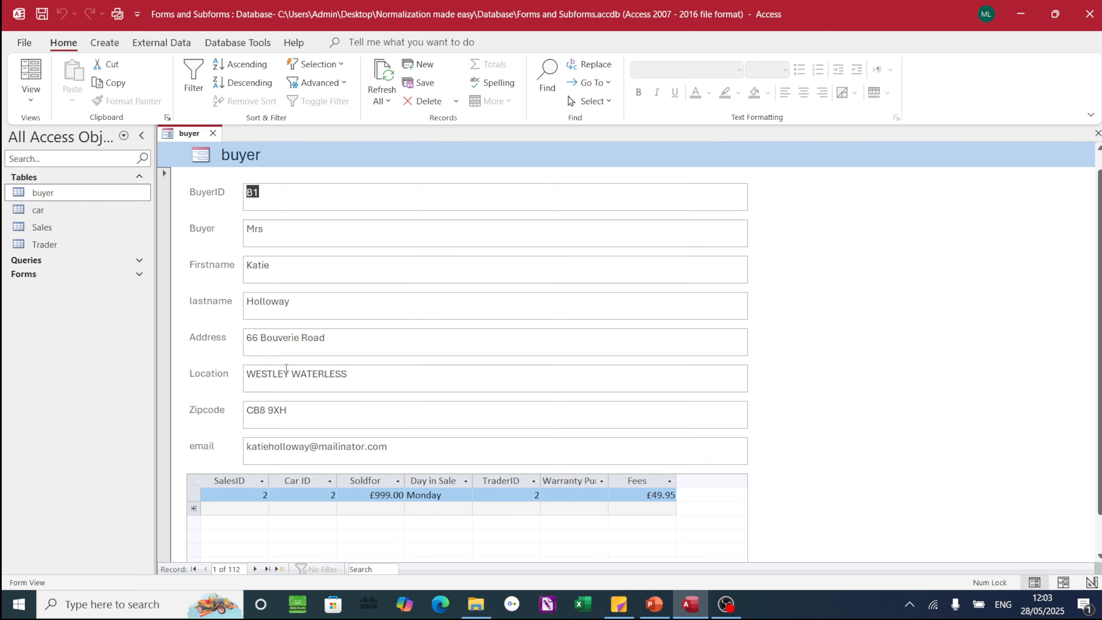
{"action": "scroll", "coordinate": [269, 512], "scroll_direction": "down", "scroll_amount": 2}
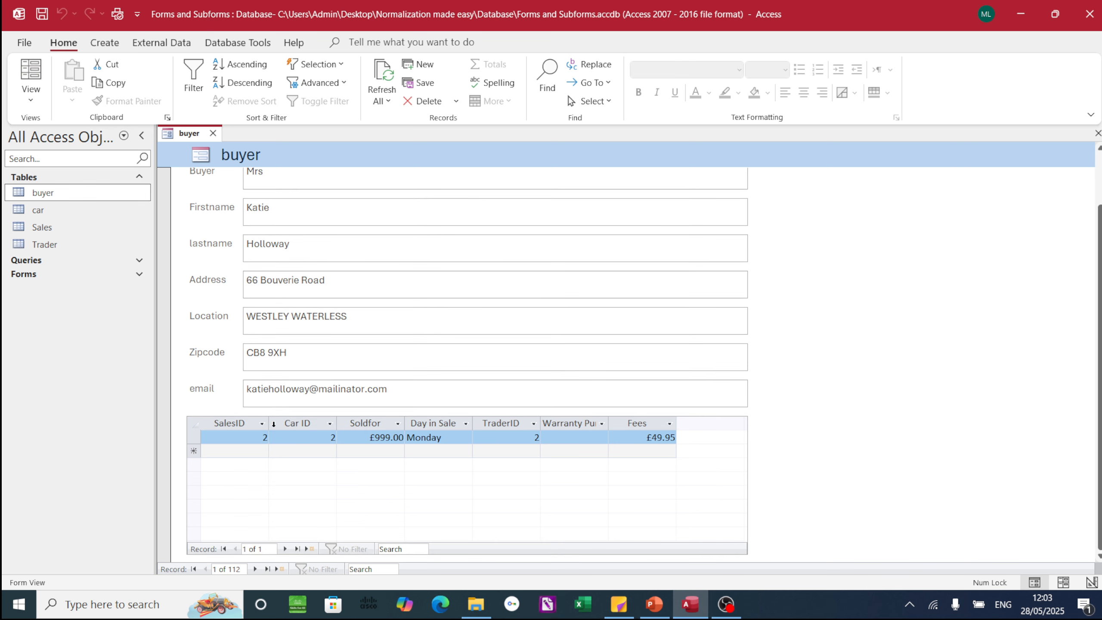
{"action": "scroll", "coordinate": [242, 279], "scroll_direction": "up", "scroll_amount": 2}
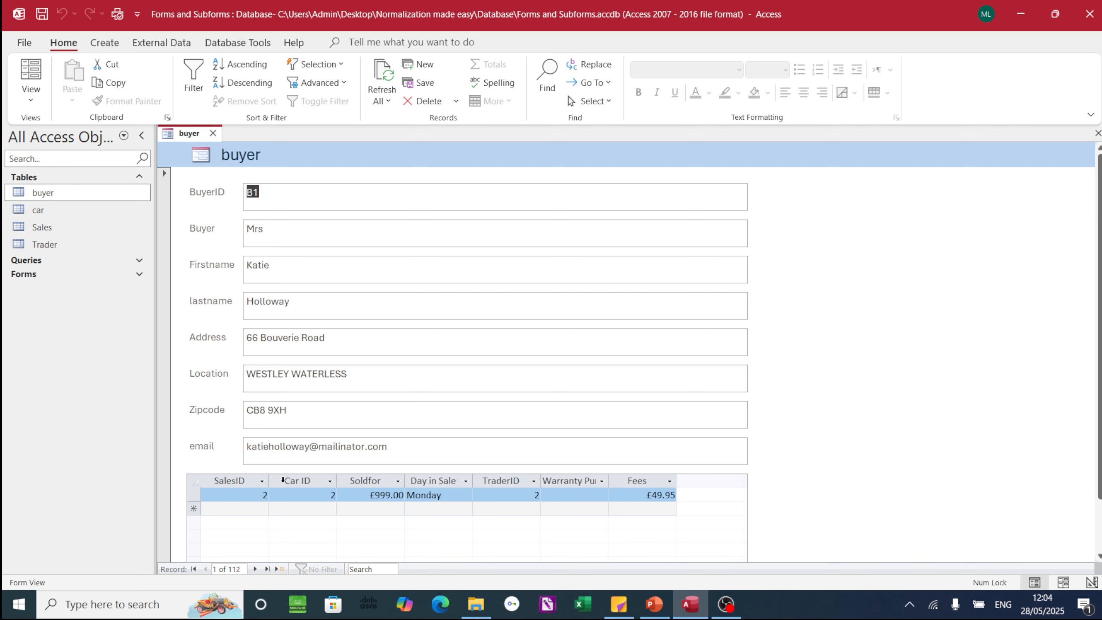
{"action": "left_click", "coordinate": [268, 481]}
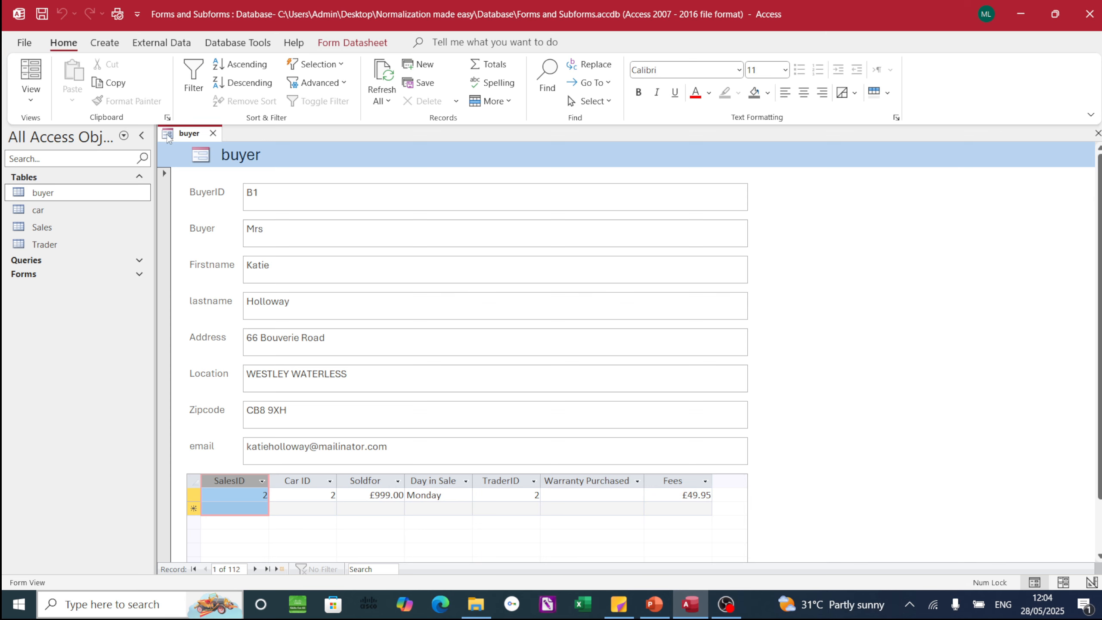
Switch the buyer form to Design View, saving the form as Form1 along with the Sales table changes
{"action": "left_click", "coordinate": [35, 101]}
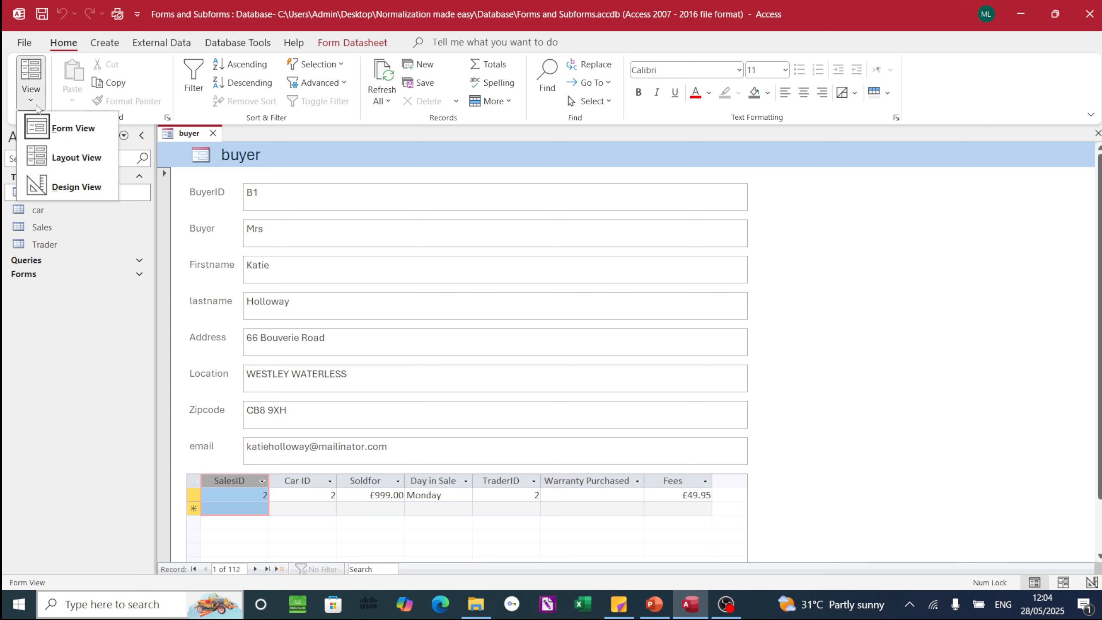
{"action": "left_click", "coordinate": [60, 188]}
{"action": "left_click", "coordinate": [475, 301]}
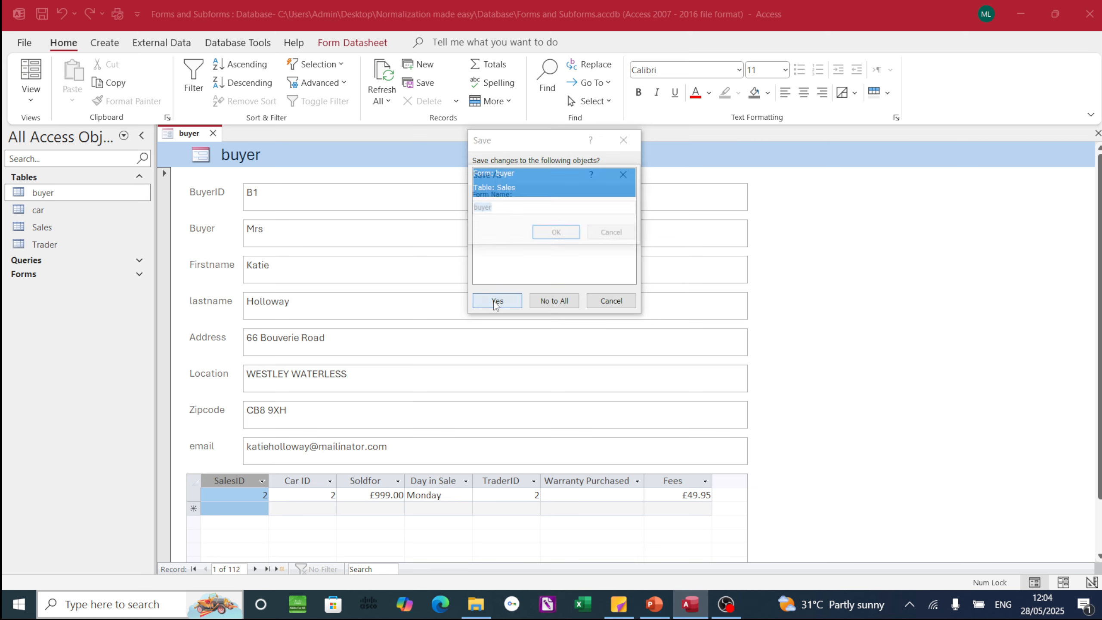
{"action": "type", "text": "F"}
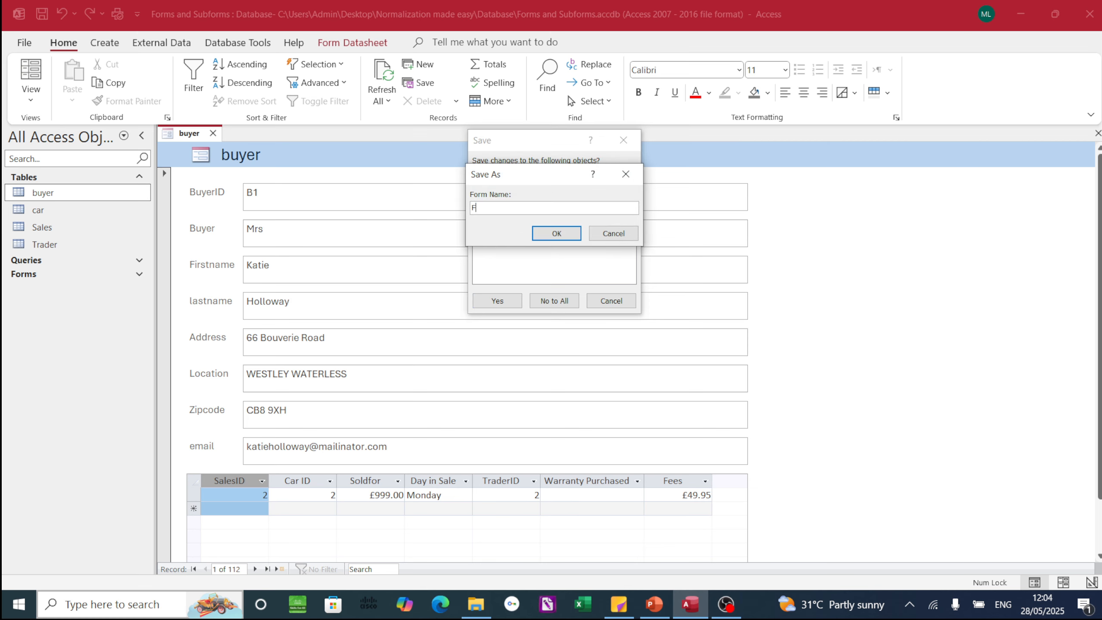
{"action": "type", "text": "orms"}
{"action": "key", "text": "BackSpace"}
{"action": "left_click", "coordinate": [541, 232]}
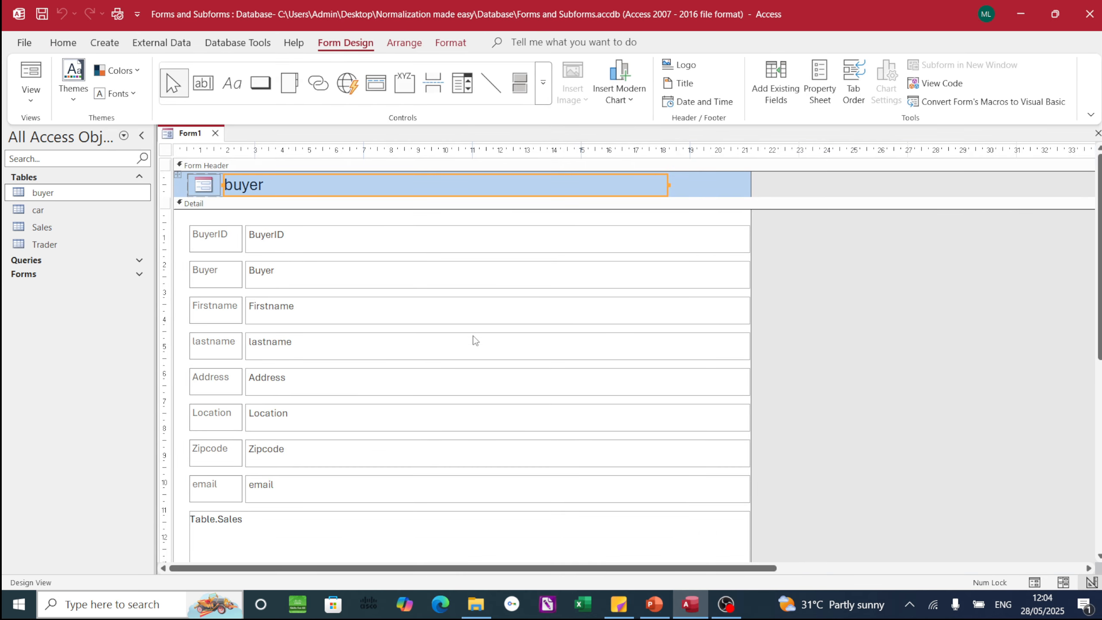
Select the Table.Sales subform in the Detail section, inspect the Sales table's fields for comparison, and close that table
{"action": "scroll", "coordinate": [307, 471], "scroll_direction": "down", "scroll_amount": 3}
{"action": "left_click", "coordinate": [196, 411]}
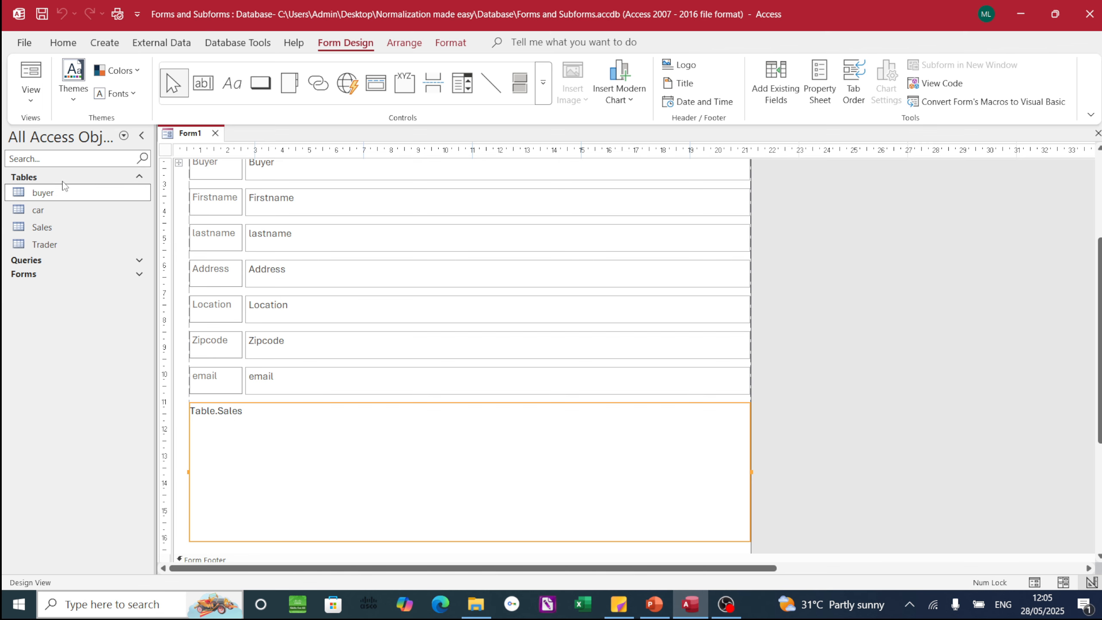
{"action": "double_click", "coordinate": [46, 227]}
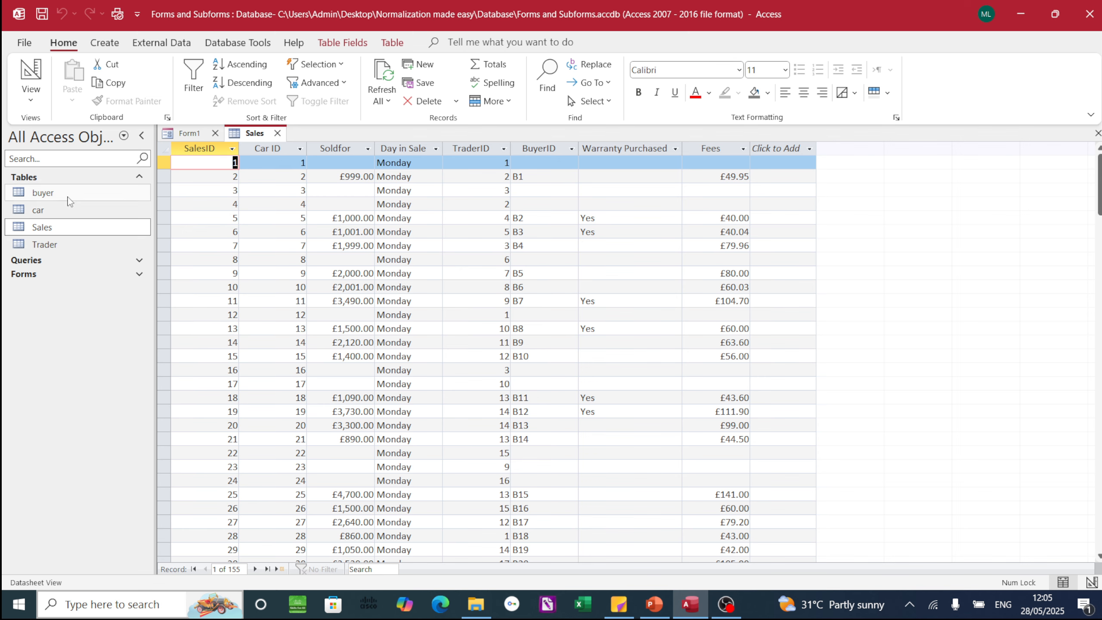
{"action": "left_click", "coordinate": [277, 133]}
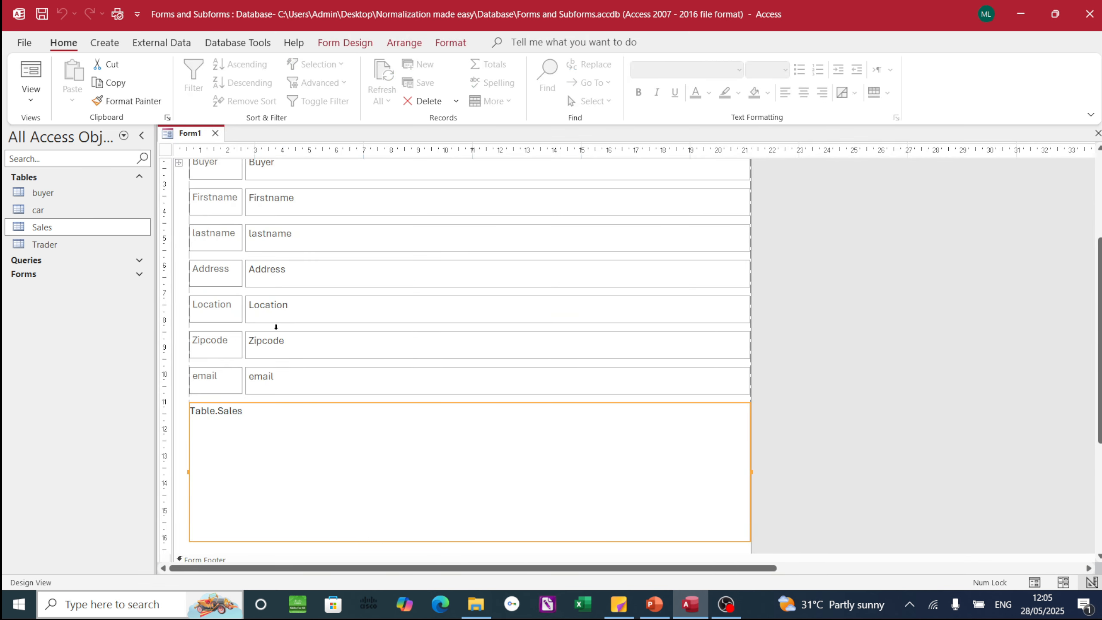
Return Form1 to Form view, review the buyer record with its sales subform, and close the form
{"action": "scroll", "coordinate": [275, 322], "scroll_direction": "up", "scroll_amount": 3}
{"action": "left_click", "coordinate": [30, 94]}
{"action": "left_click", "coordinate": [41, 132]}
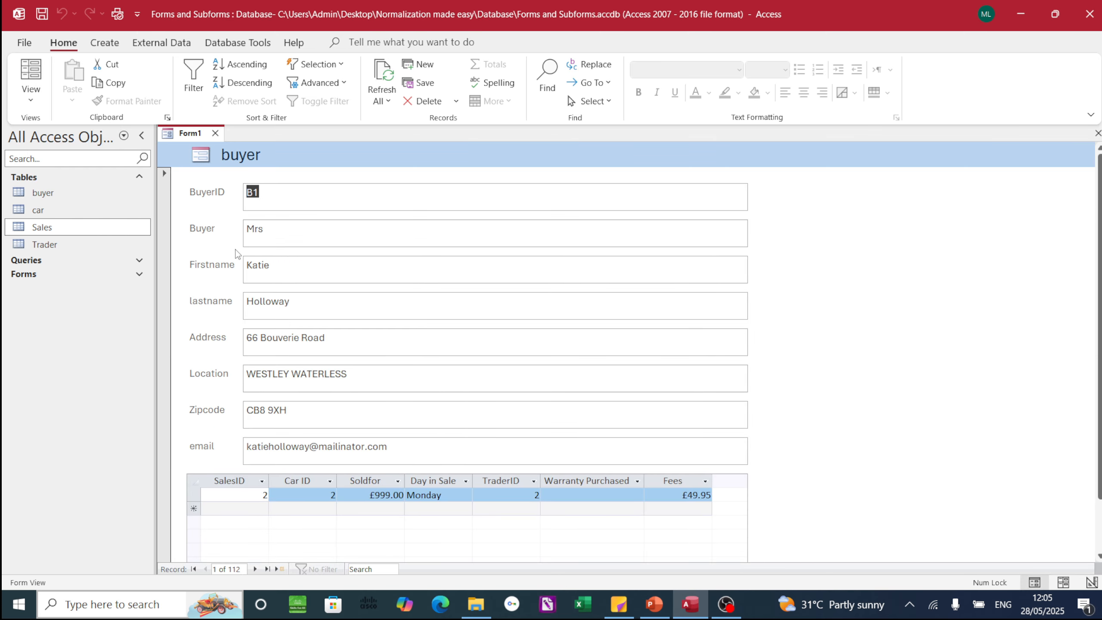
{"action": "scroll", "coordinate": [242, 345], "scroll_direction": "down", "scroll_amount": 1}
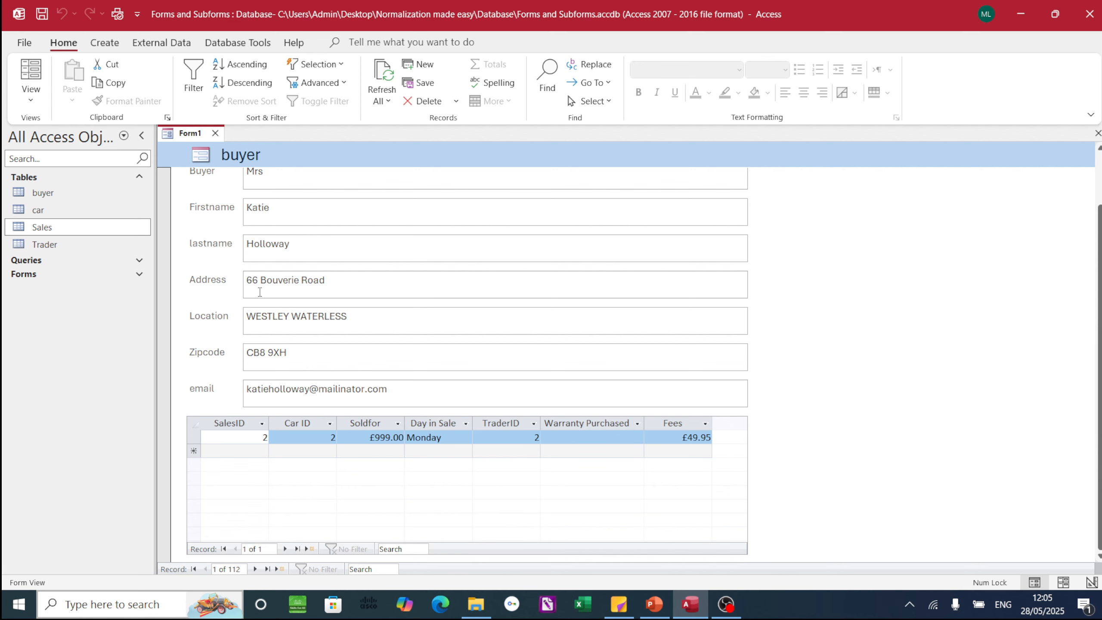
{"action": "scroll", "coordinate": [259, 292], "scroll_direction": "up", "scroll_amount": 1}
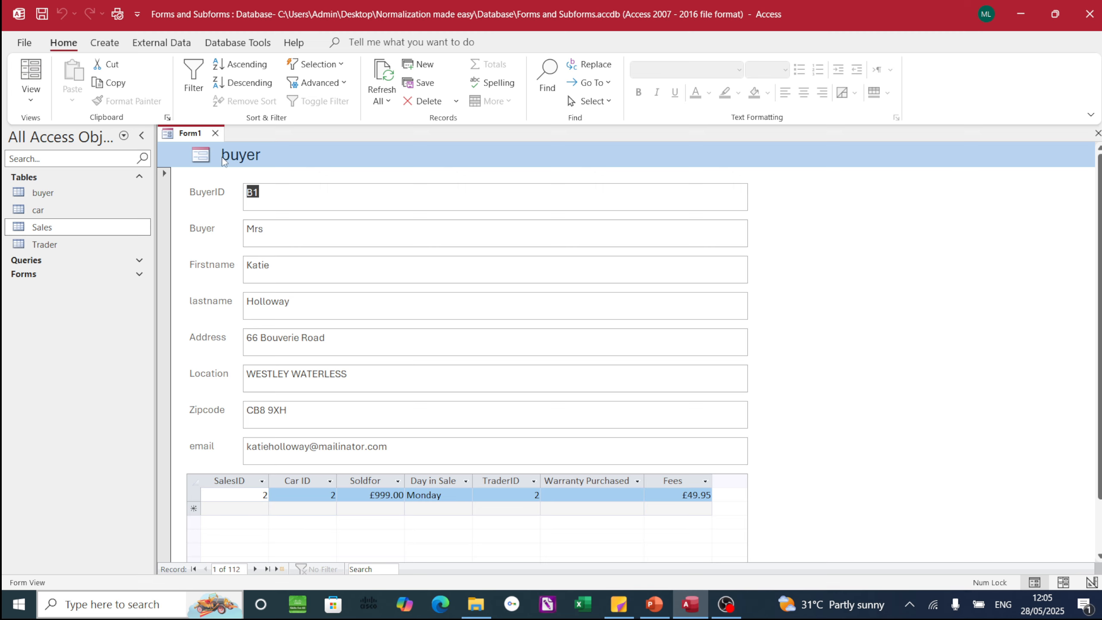
{"action": "left_click", "coordinate": [215, 134]}
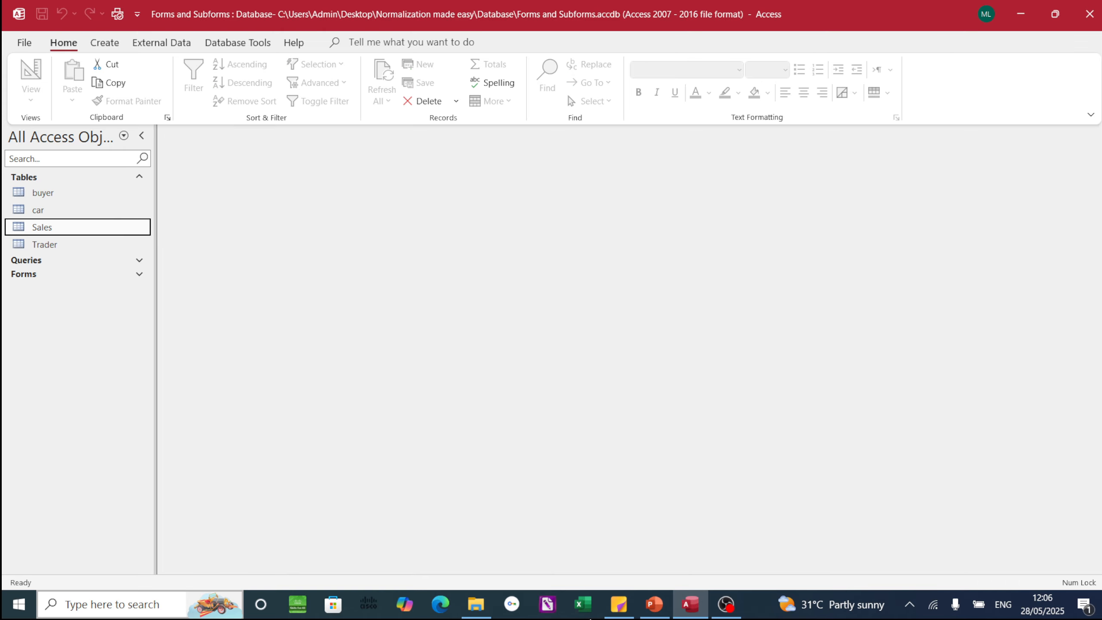
{"action": "left_click", "coordinate": [654, 604]}
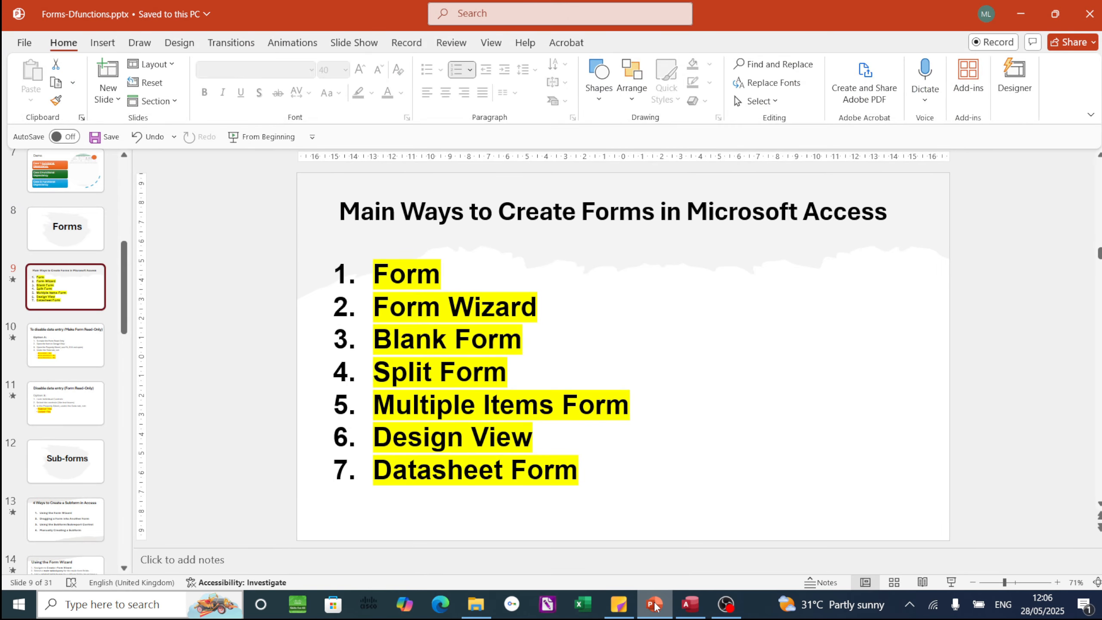
{"action": "left_click", "coordinate": [655, 605]}
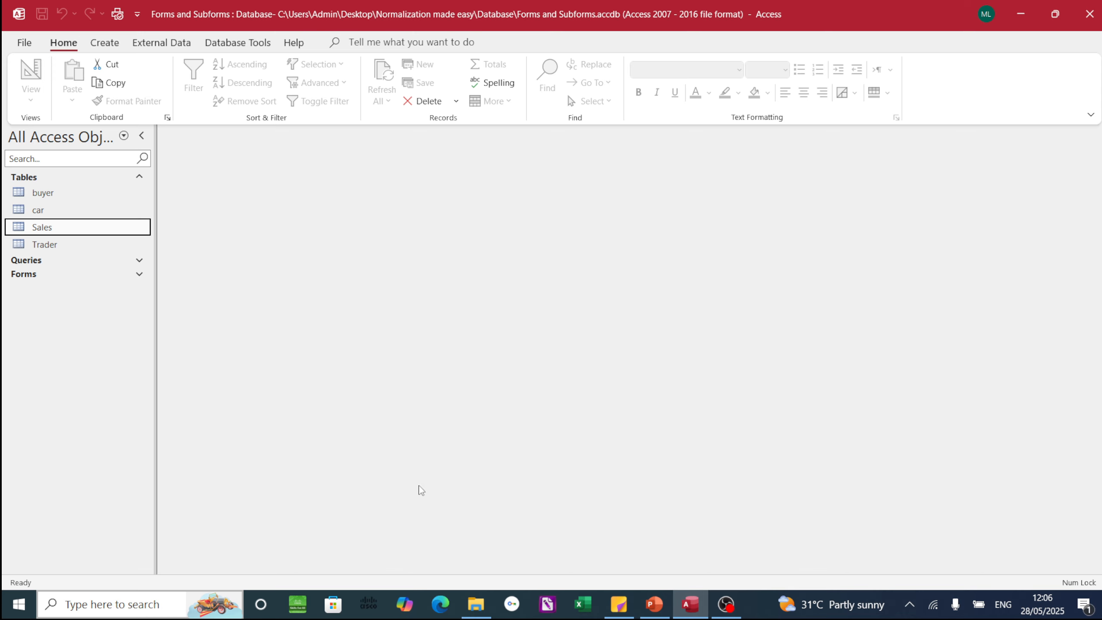
{"action": "left_click", "coordinate": [729, 611]}
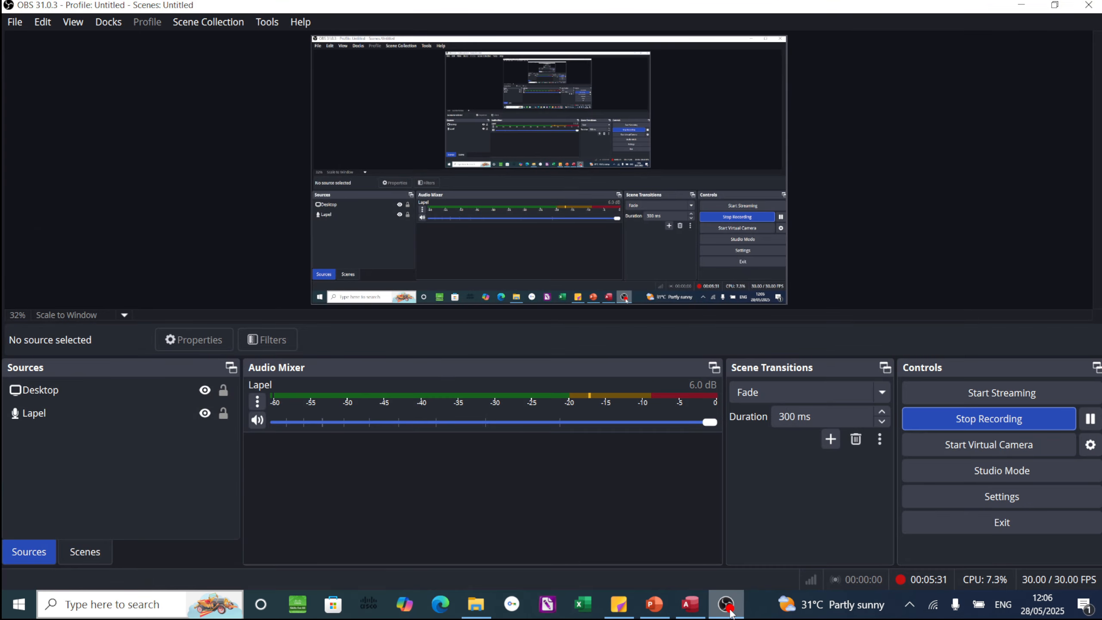
{"action": "left_click", "coordinate": [730, 612]}
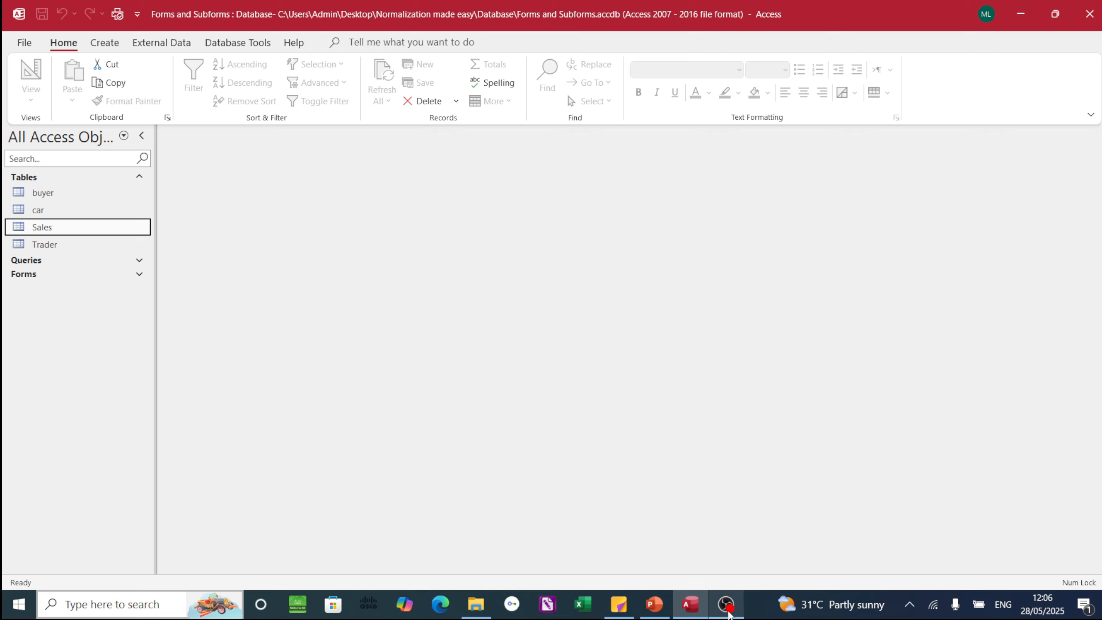
Create a Columnar form containing all fields of the buyer table with the Form Wizard, and close the finished form
{"action": "left_click", "coordinate": [50, 199]}
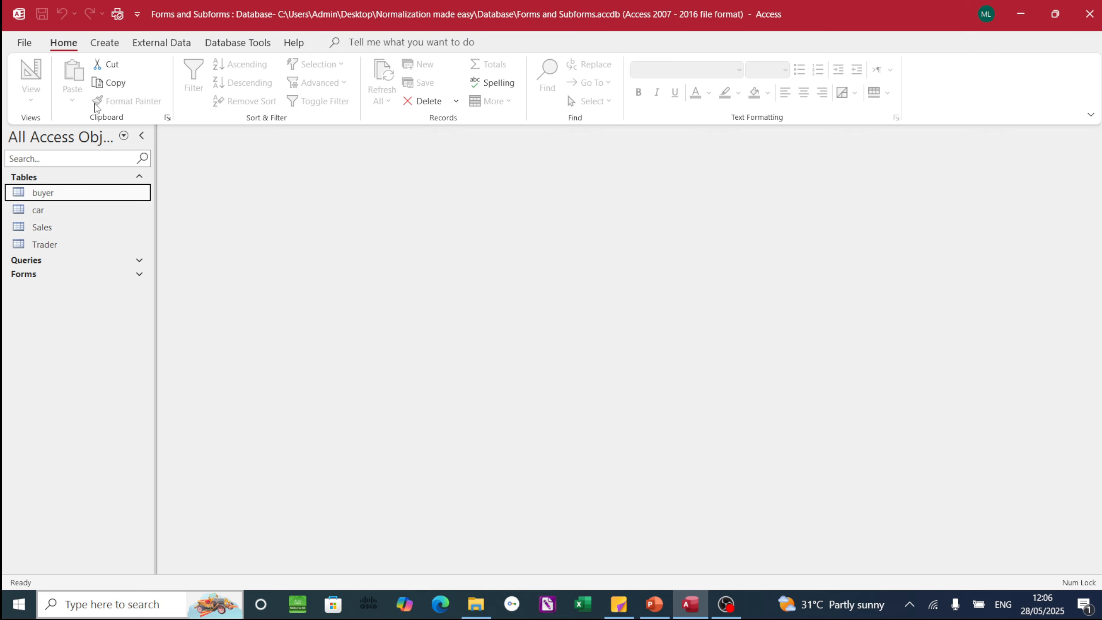
{"action": "left_click", "coordinate": [110, 44]}
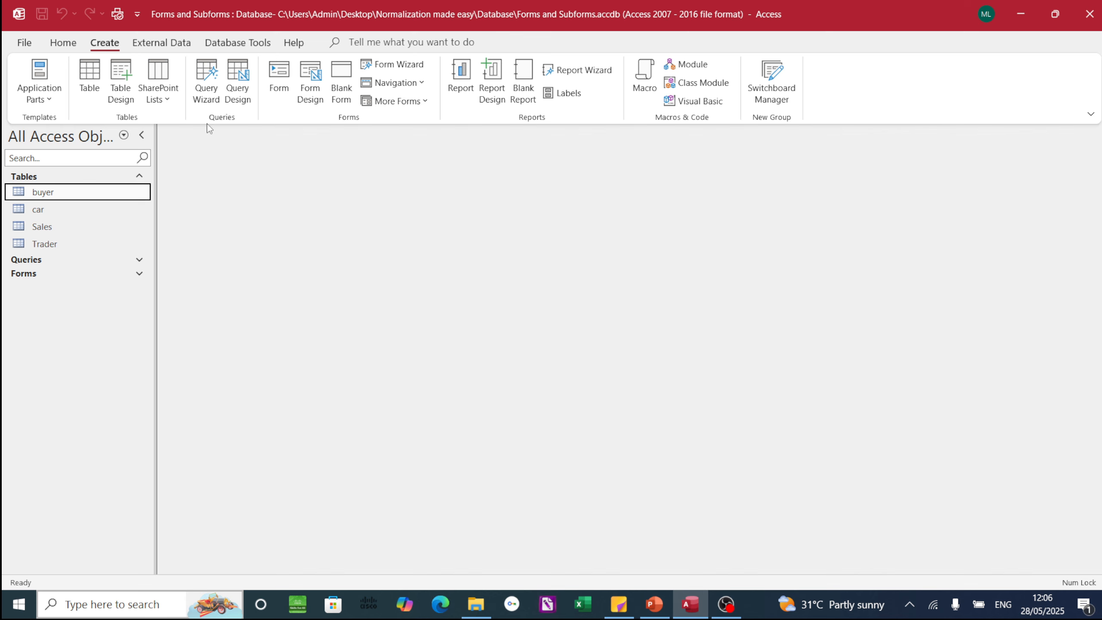
{"action": "left_click", "coordinate": [401, 69]}
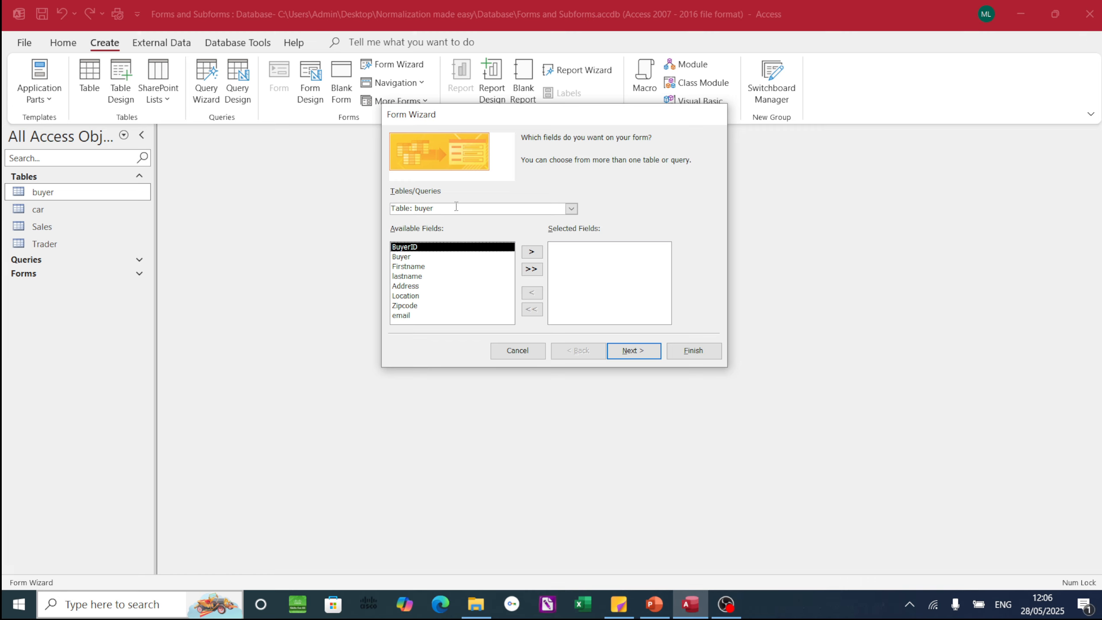
{"action": "left_click", "coordinate": [571, 209]}
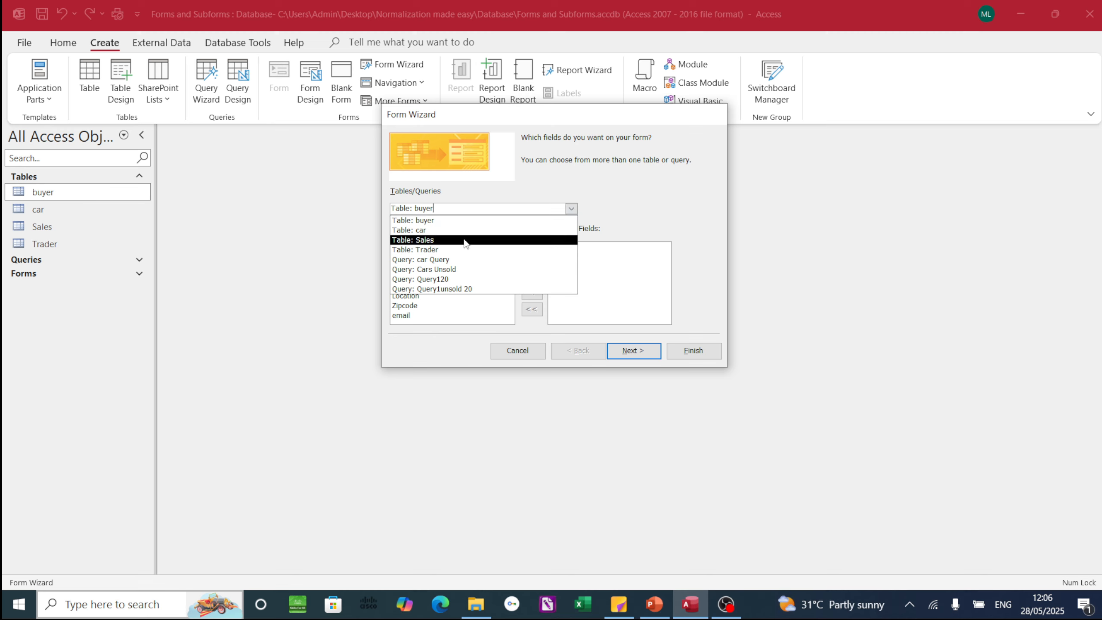
{"action": "left_click", "coordinate": [456, 220]}
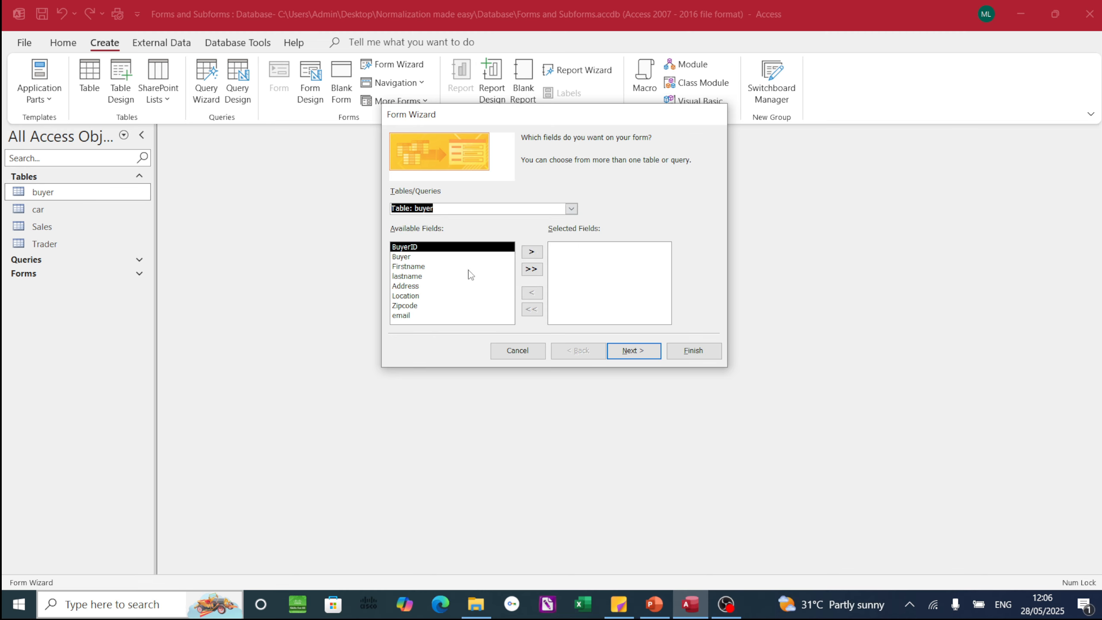
{"action": "left_click", "coordinate": [533, 270]}
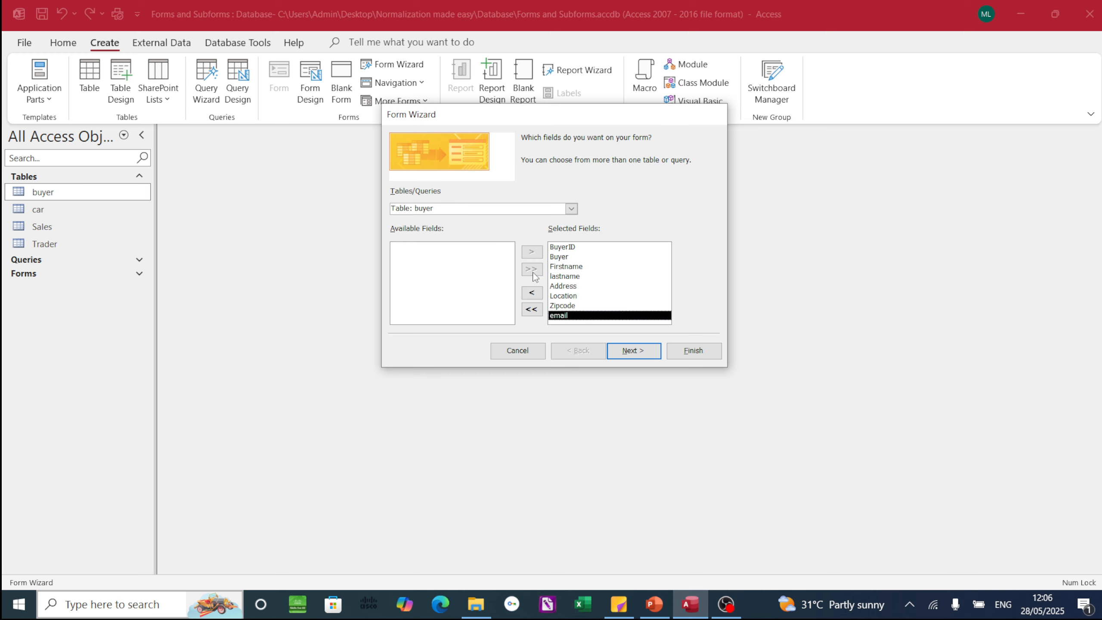
{"action": "left_click", "coordinate": [630, 350]}
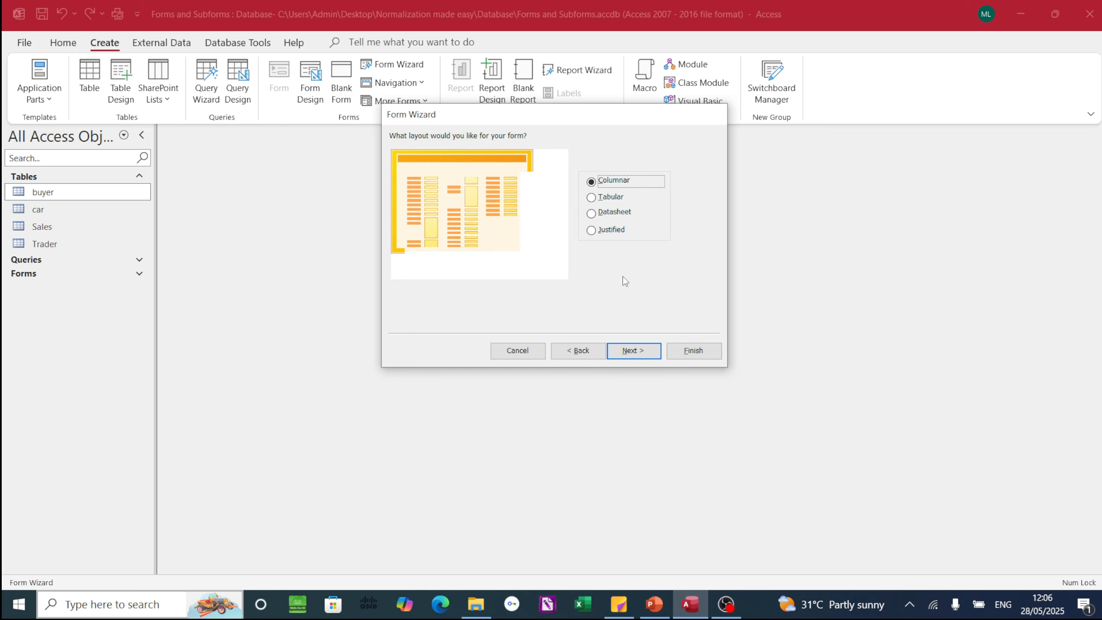
{"action": "left_click", "coordinate": [694, 353]}
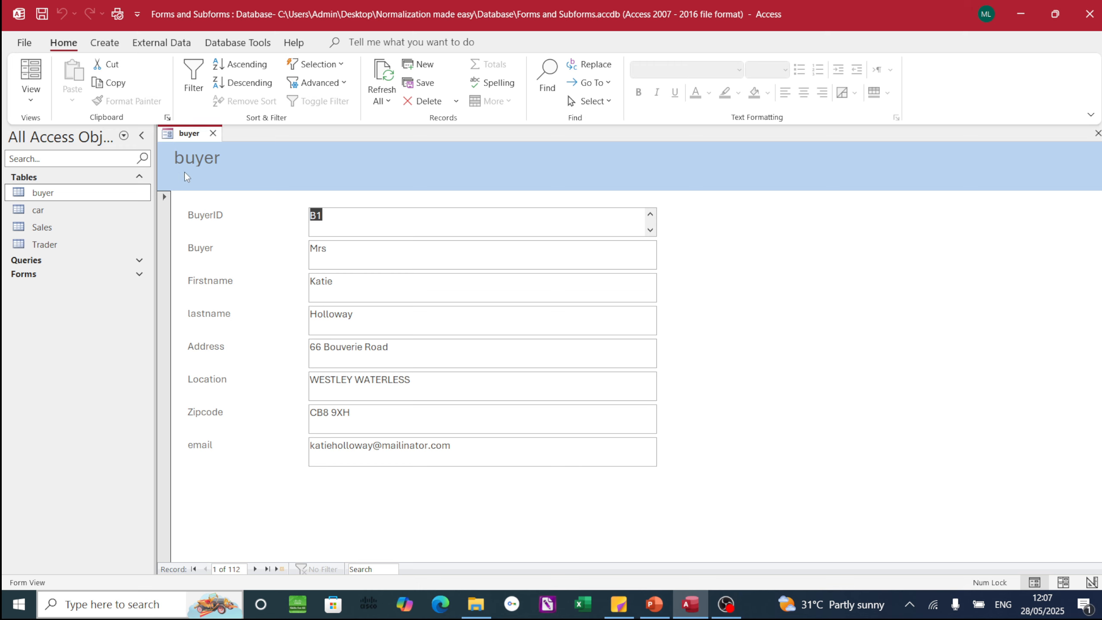
{"action": "left_click", "coordinate": [213, 134]}
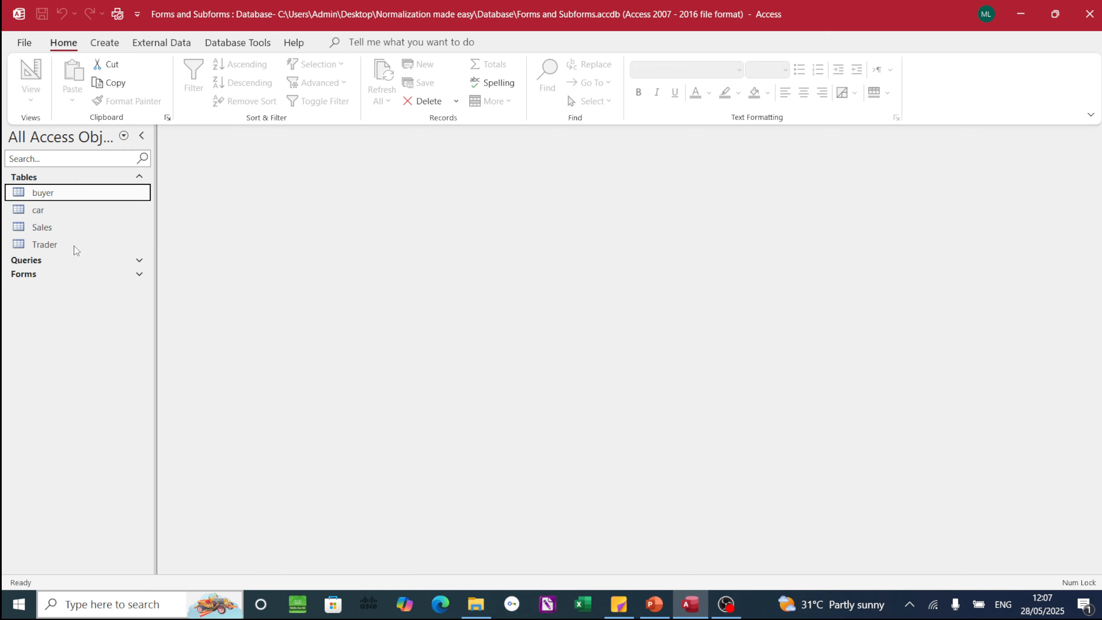
Rename the wizard-created buyer form as Form2 in the list of forms
{"action": "left_click", "coordinate": [35, 276]}
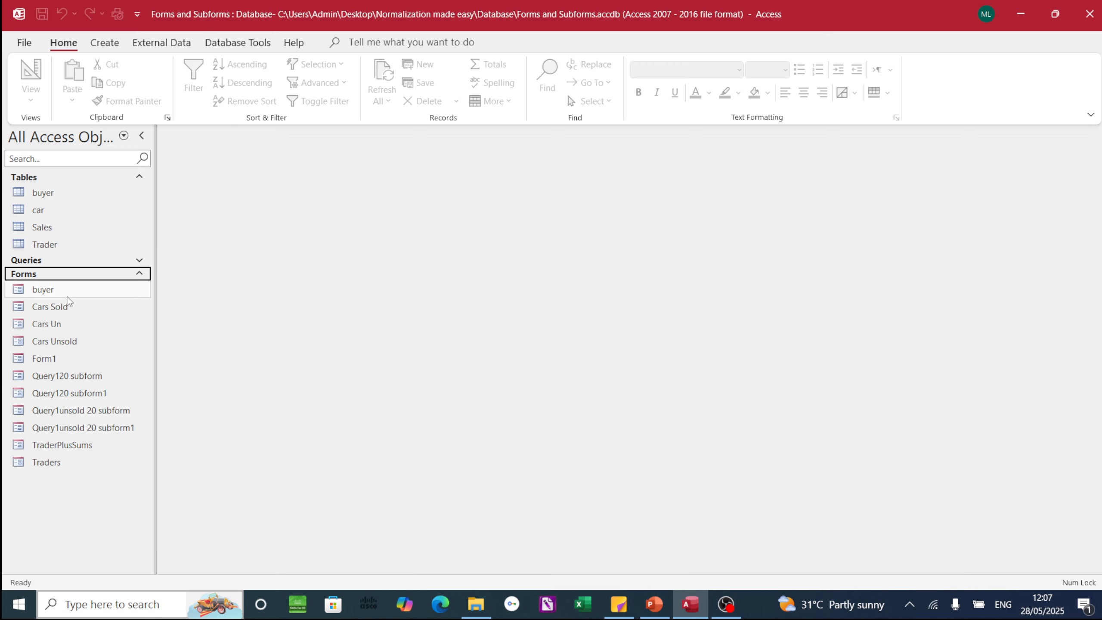
{"action": "right_click", "coordinate": [61, 292]}
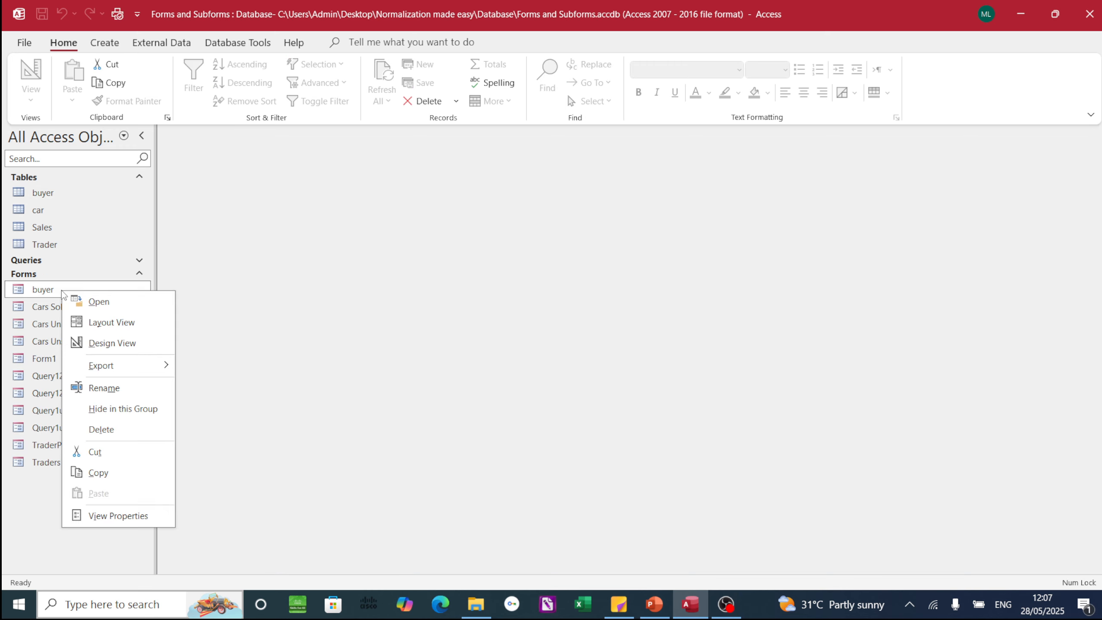
{"action": "left_click", "coordinate": [107, 387]}
{"action": "type", "text": "F"}
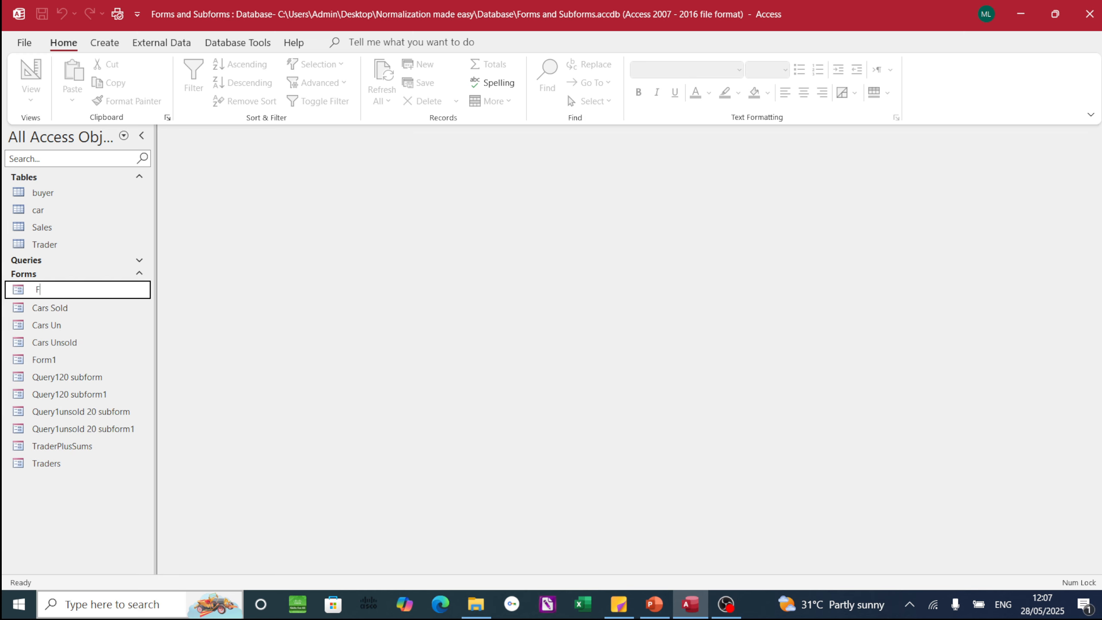
{"action": "type", "text": "orm2"}
{"action": "left_click", "coordinate": [139, 274]}
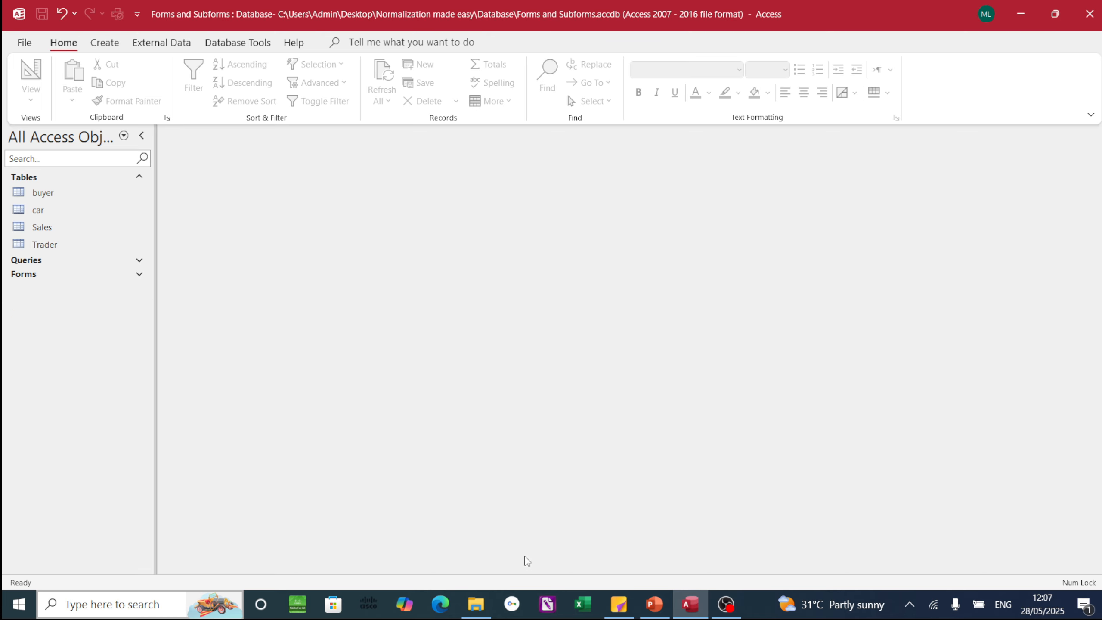
Check the form creation methods on the PowerPoint slide, return to Access, and create a blank form with the car table selected
{"action": "left_click", "coordinate": [654, 604]}
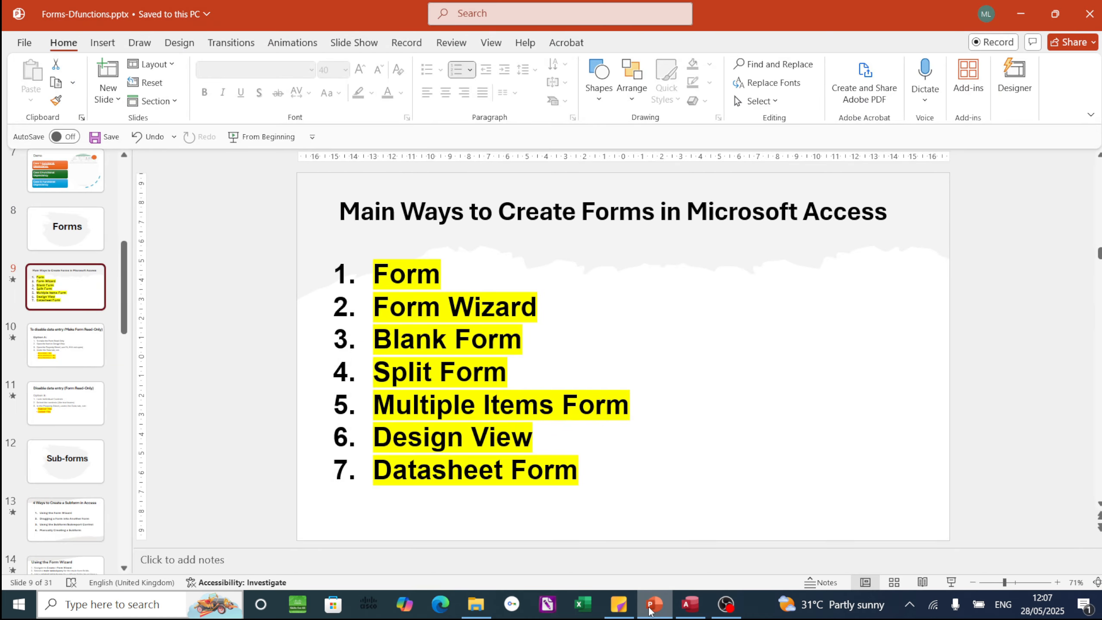
{"action": "left_click", "coordinate": [650, 605]}
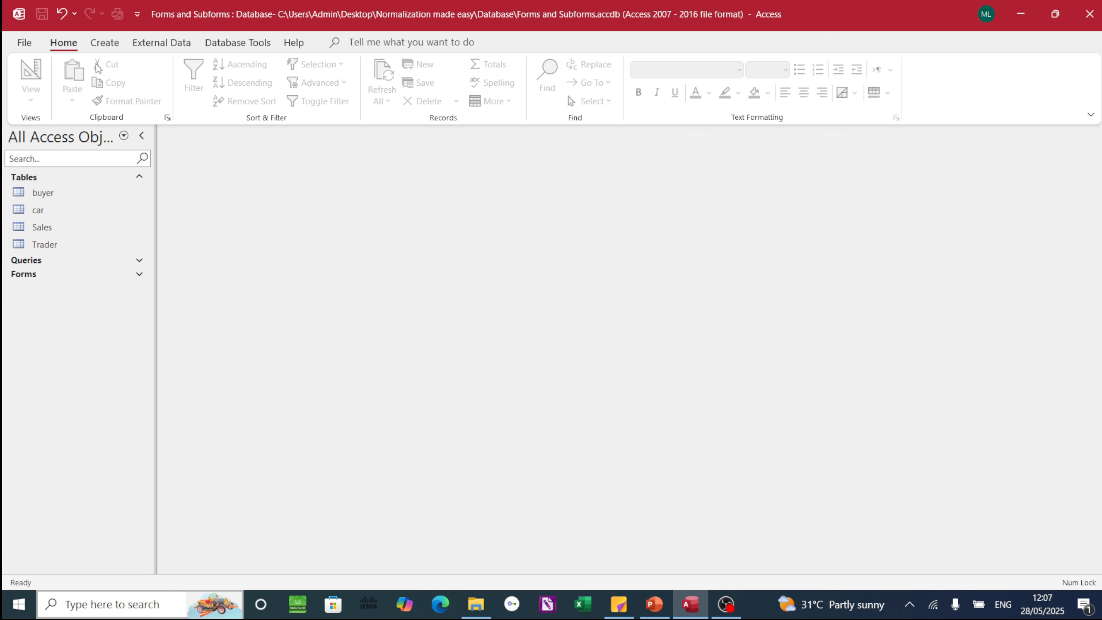
{"action": "left_click", "coordinate": [107, 43]}
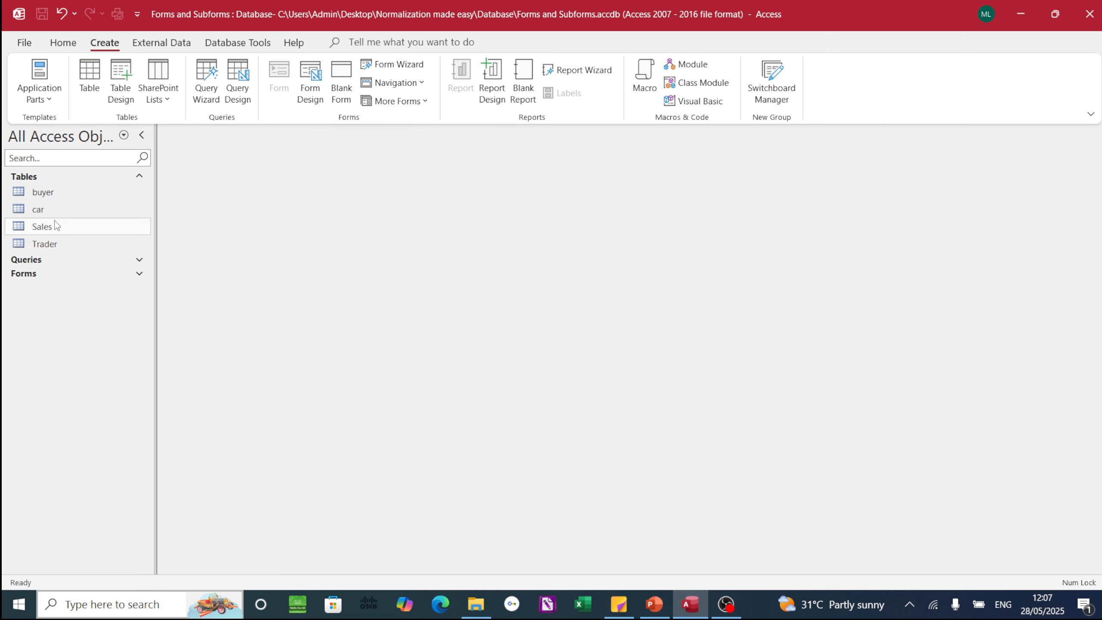
{"action": "left_click", "coordinate": [46, 210]}
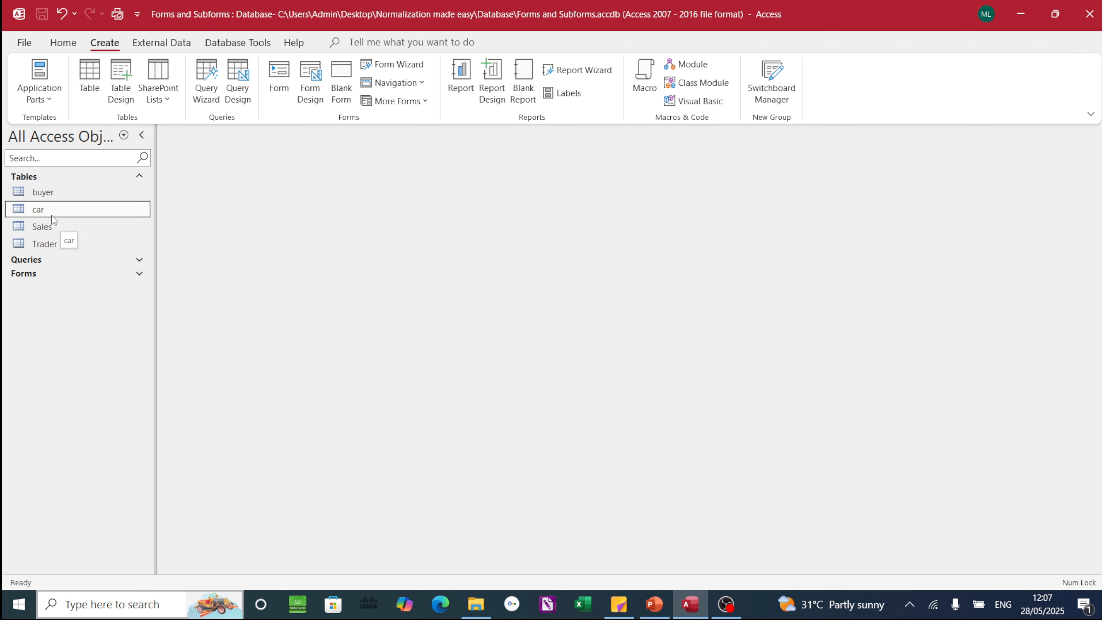
{"action": "left_click", "coordinate": [342, 79]}
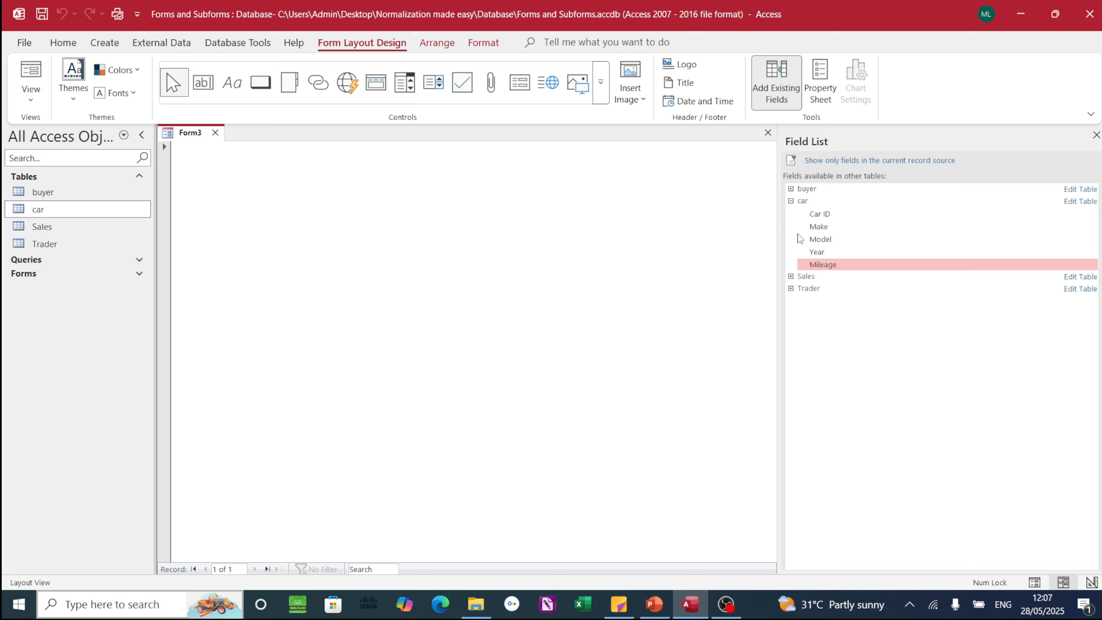
Close the Field List, show it again through Add Existing Fields, and expand the car table's fields
{"action": "left_click", "coordinate": [791, 201]}
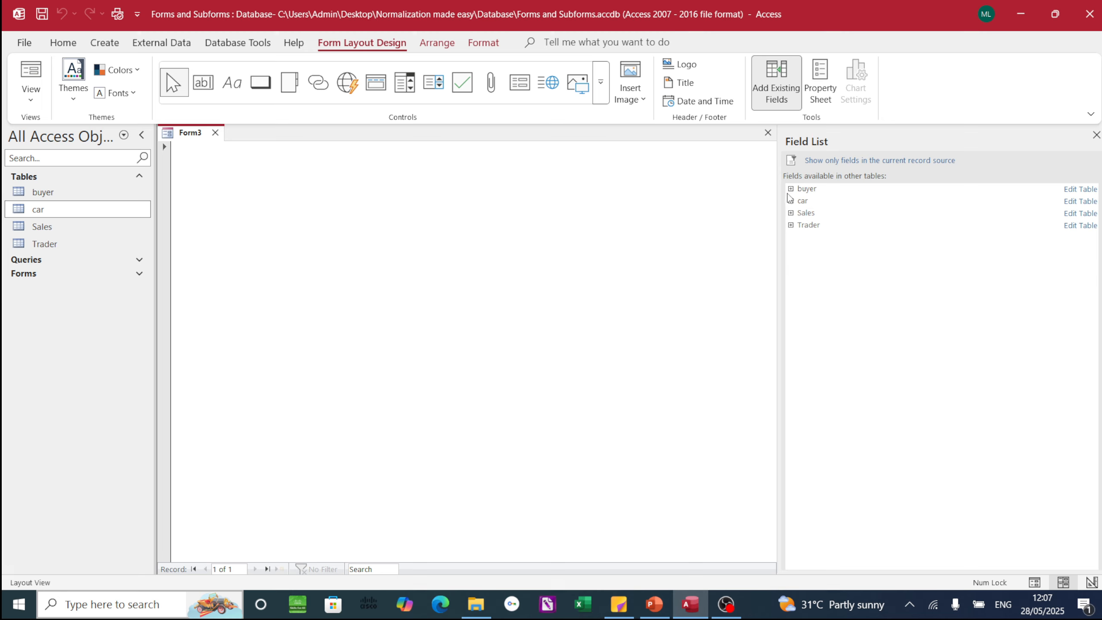
{"action": "left_click", "coordinate": [1096, 135]}
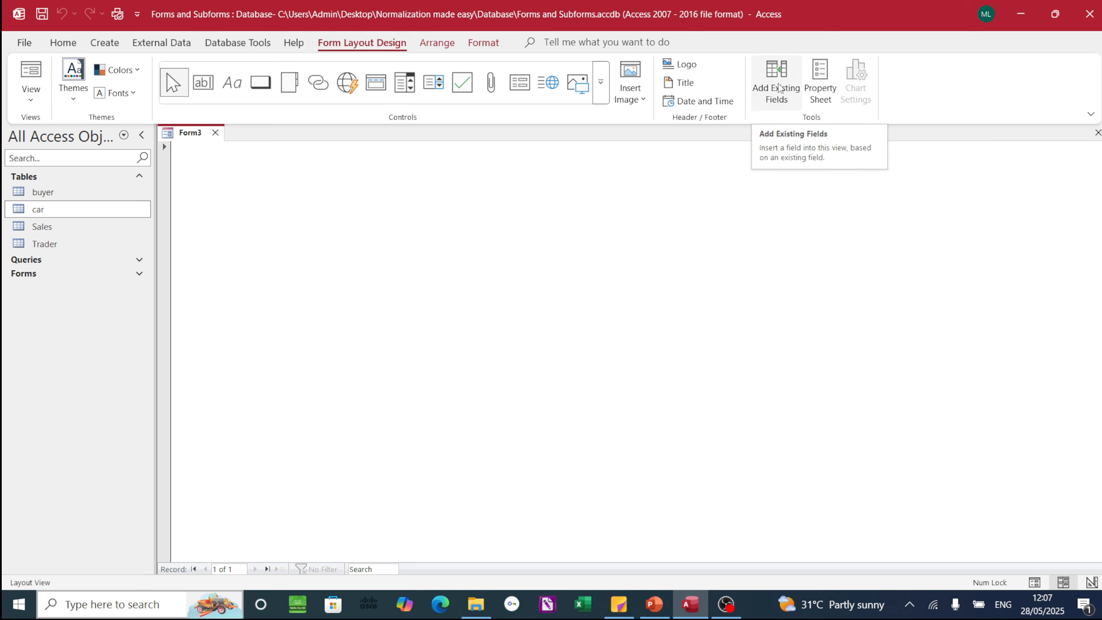
{"action": "left_click", "coordinate": [779, 88]}
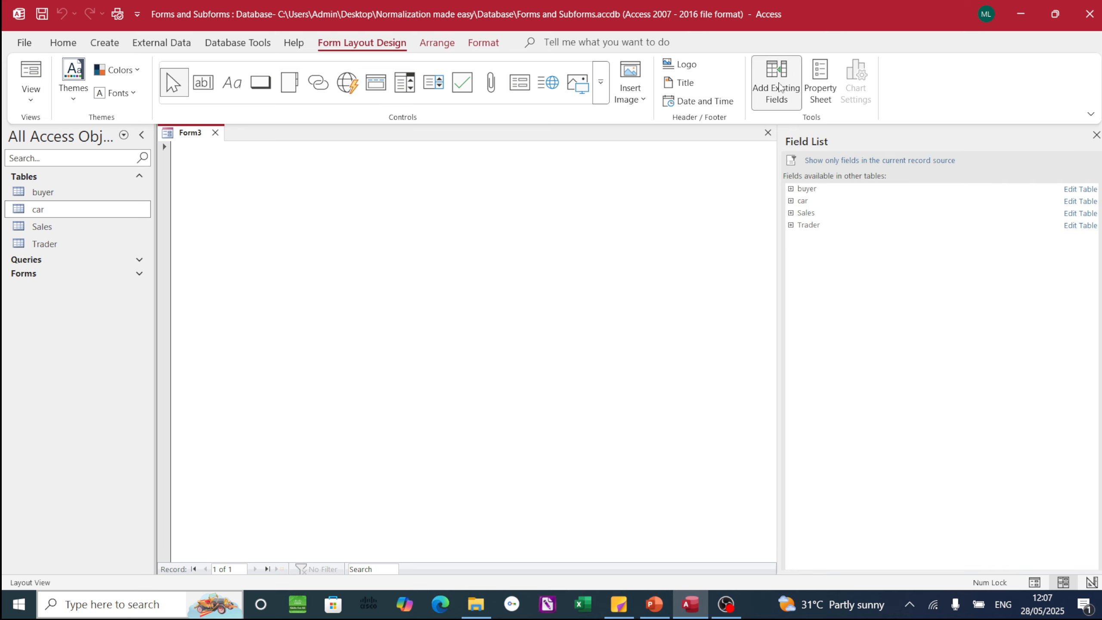
{"action": "left_click", "coordinate": [791, 201]}
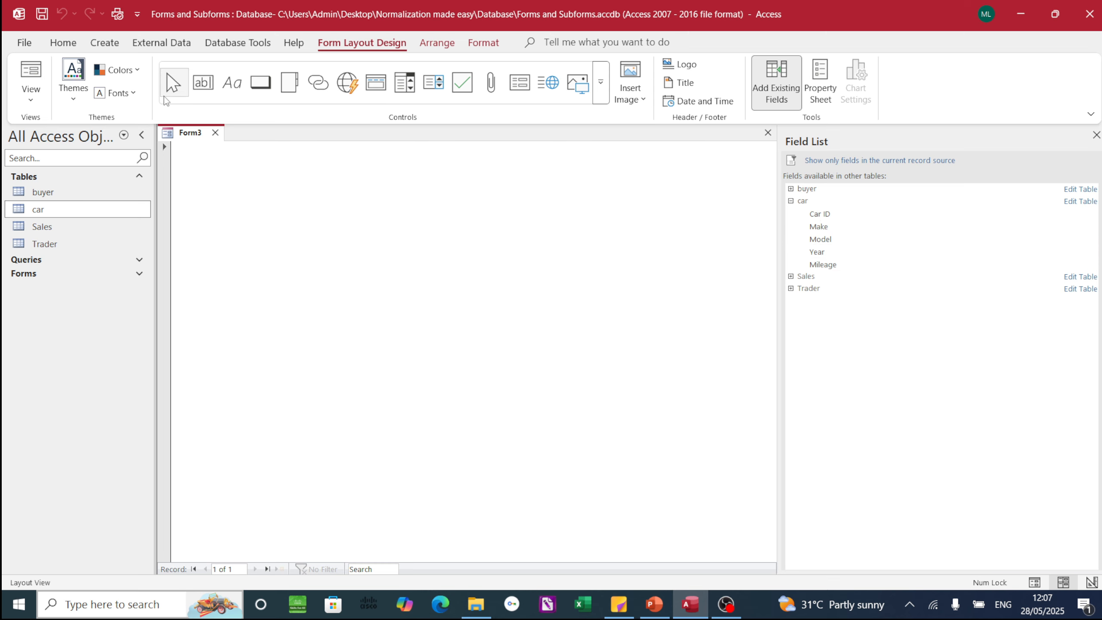
Switch the blank form to Design View and widen its Detail section to about 19.7 cm
{"action": "left_click", "coordinate": [29, 103]}
{"action": "left_click", "coordinate": [67, 187]}
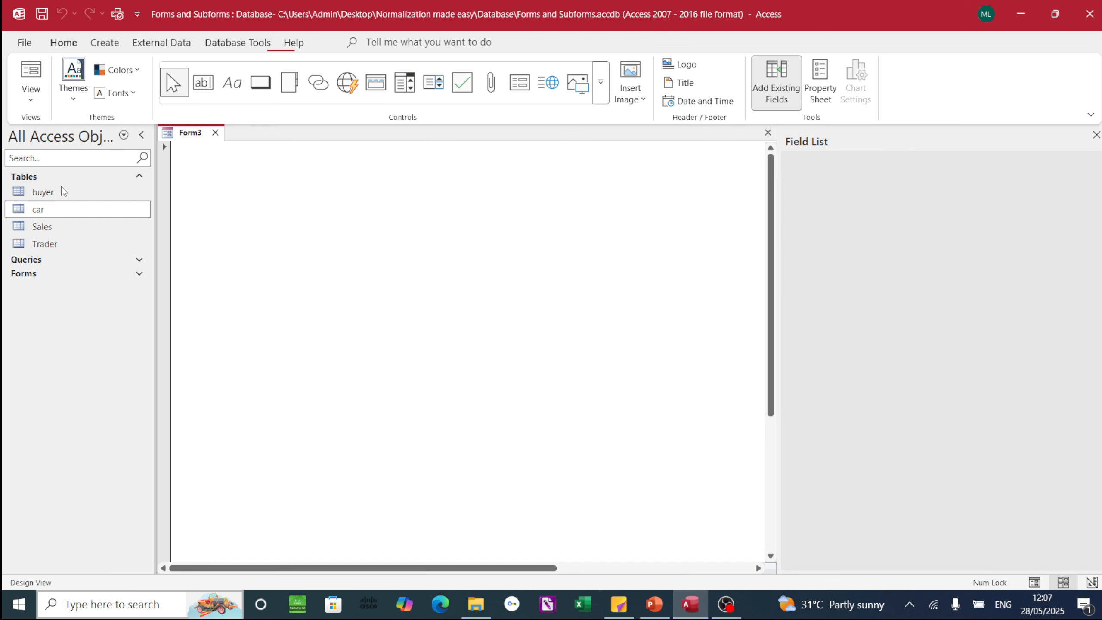
{"action": "left_click_drag", "start_coordinate": [509, 265], "coordinate": [710, 291]}
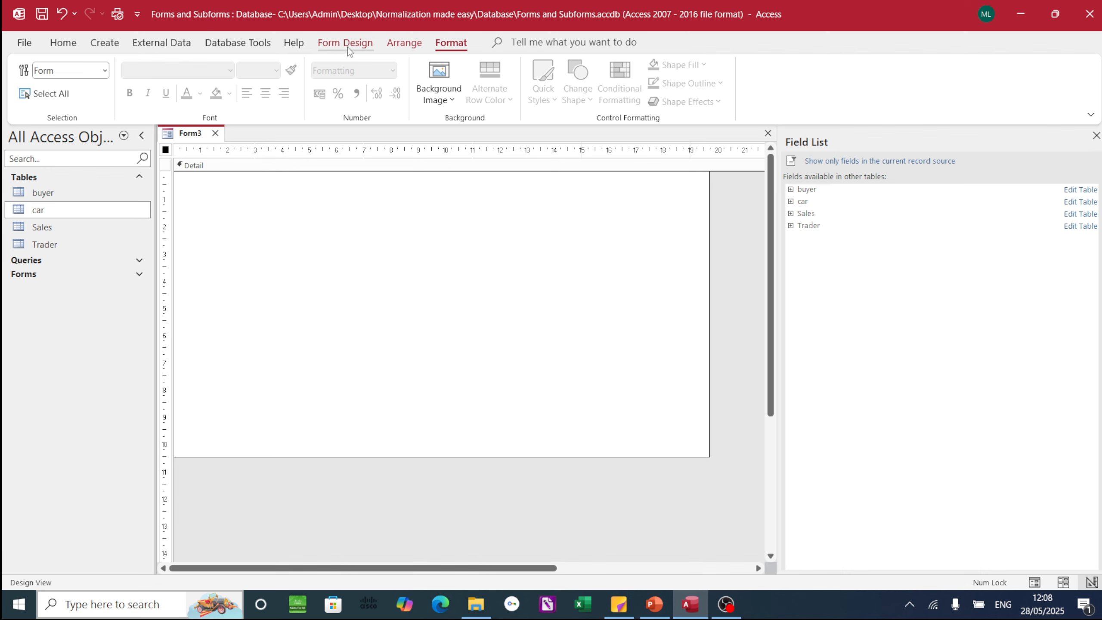
Add a title to the form's header, keeping its default text
{"action": "left_click", "coordinate": [349, 50]}
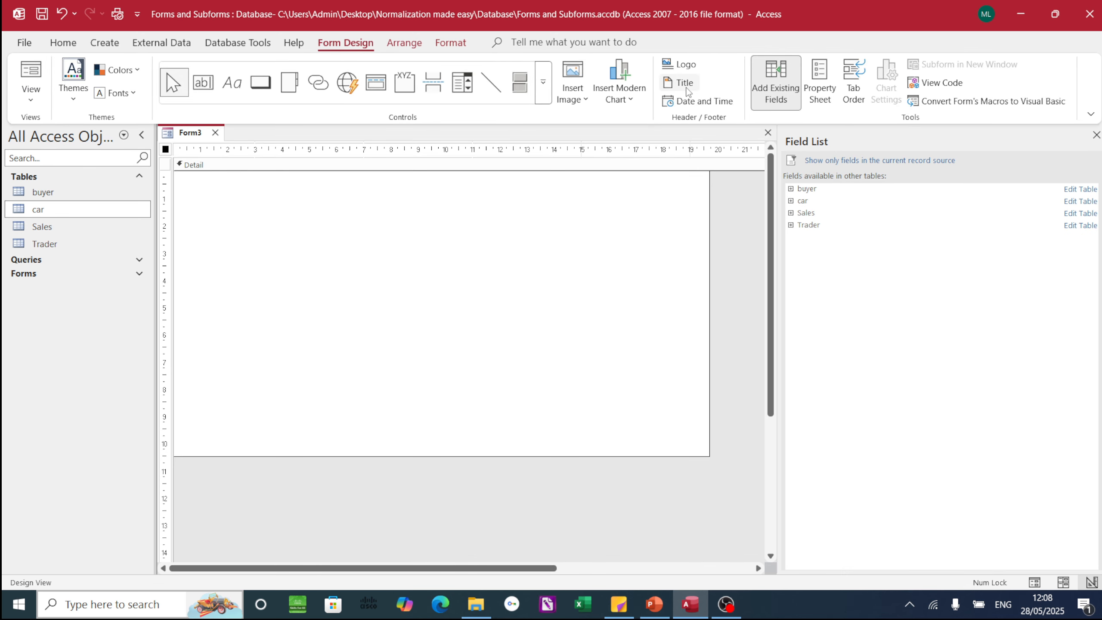
{"action": "left_click", "coordinate": [687, 91]}
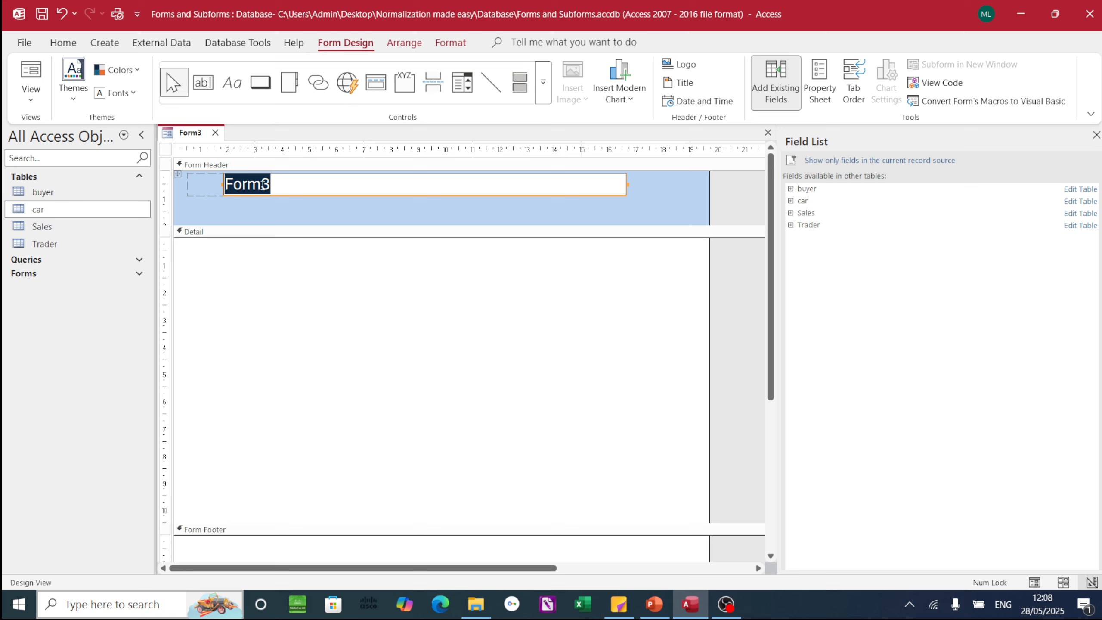
{"action": "left_click", "coordinate": [219, 258]}
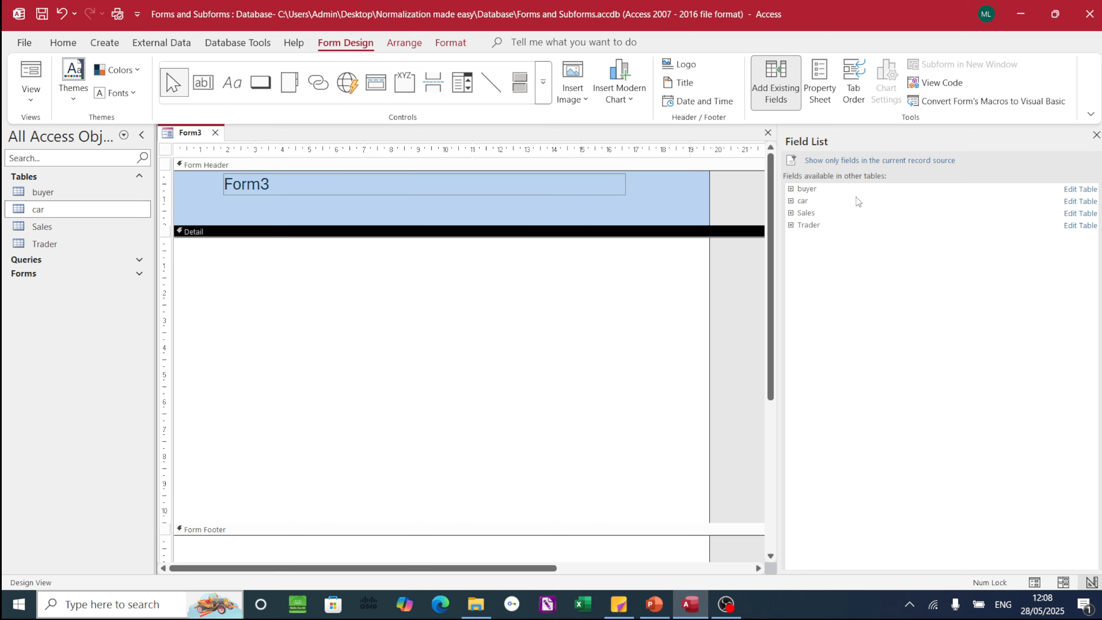
Place the car table's Car ID, Make, Model, Year and Mileage fields in two rough columns in the Detail section
{"action": "left_click", "coordinate": [790, 201]}
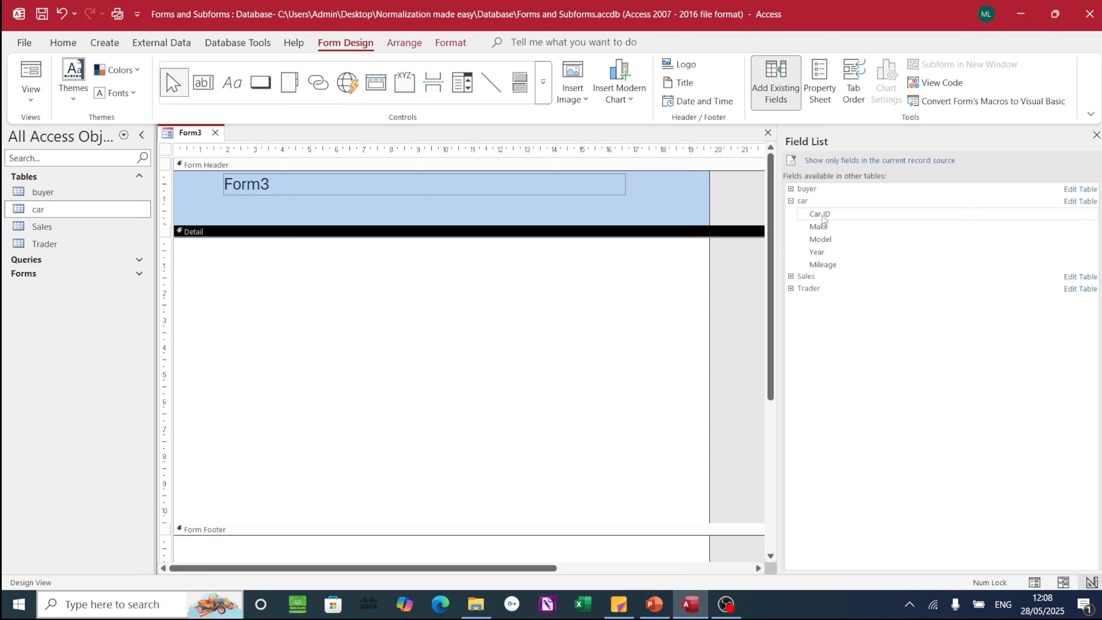
{"action": "left_click_drag", "start_coordinate": [823, 217], "coordinate": [207, 266]}
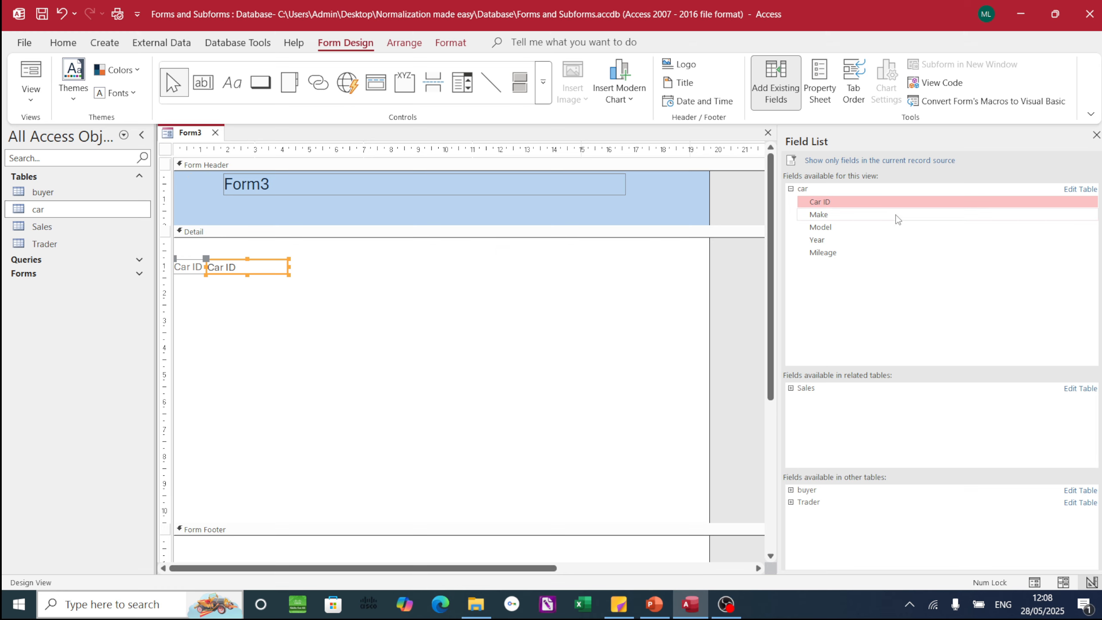
{"action": "left_click_drag", "start_coordinate": [829, 217], "coordinate": [484, 256]}
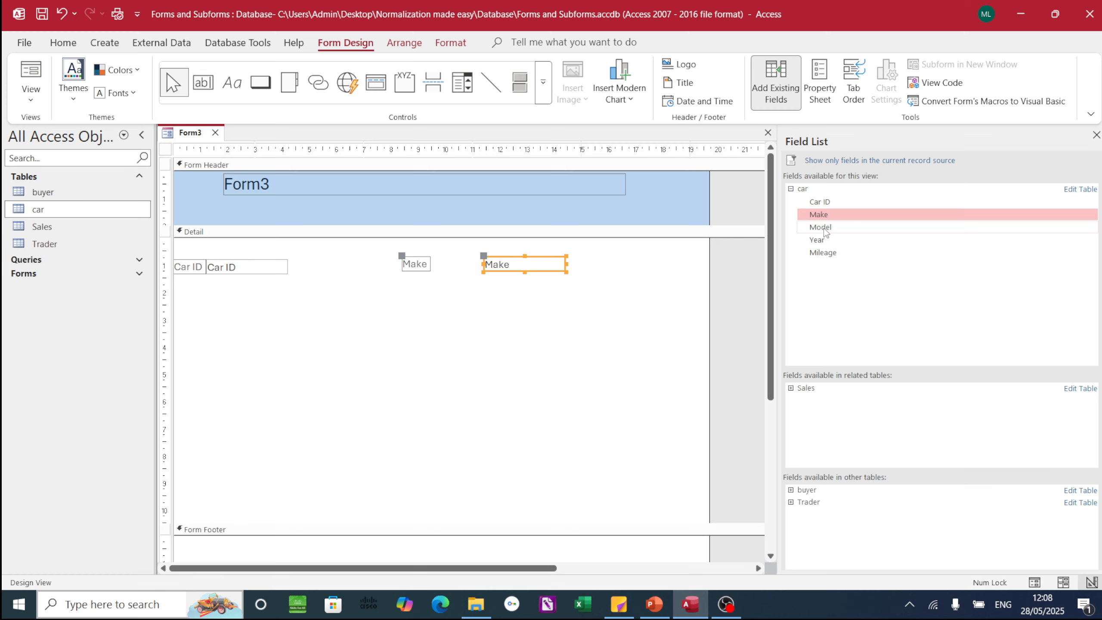
{"action": "left_click_drag", "start_coordinate": [821, 227], "coordinate": [190, 291]}
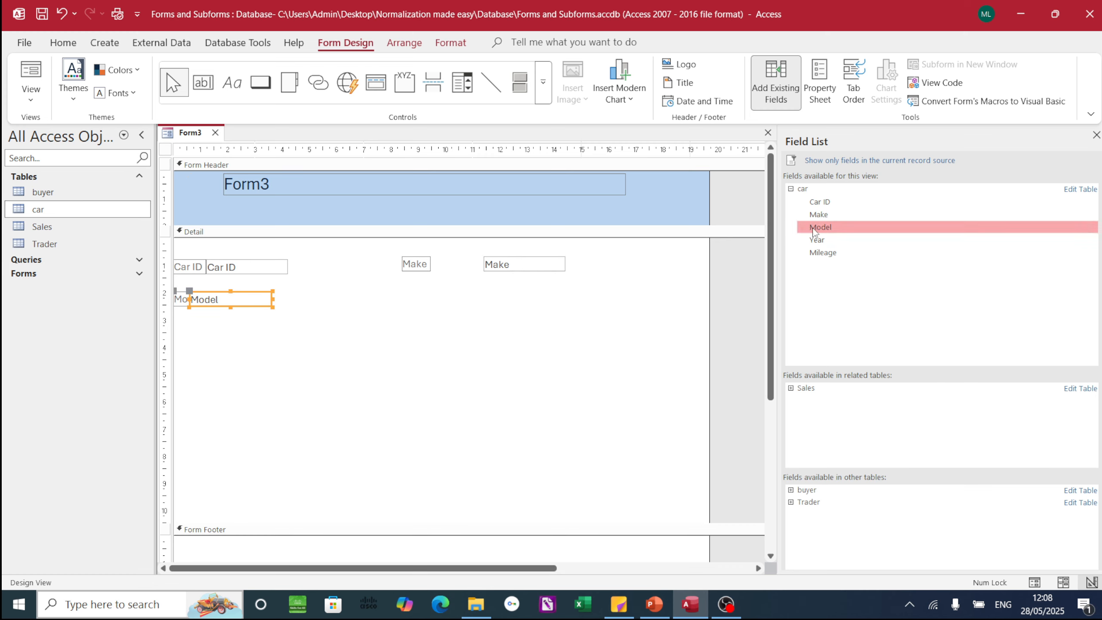
{"action": "left_click_drag", "start_coordinate": [817, 240], "coordinate": [421, 287]}
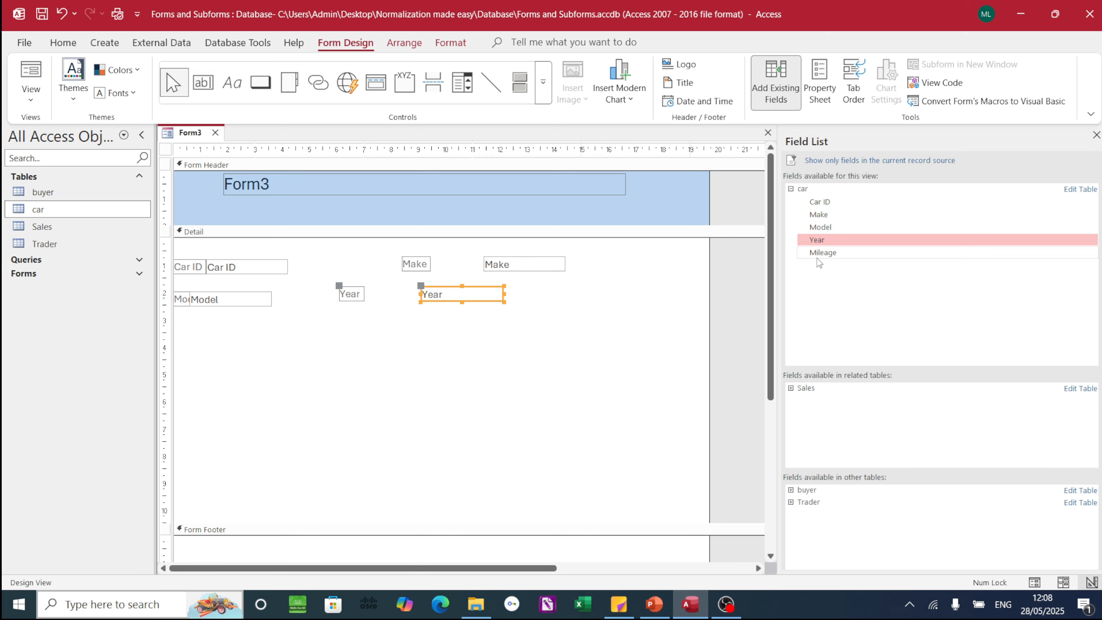
{"action": "left_click_drag", "start_coordinate": [833, 260], "coordinate": [209, 349]}
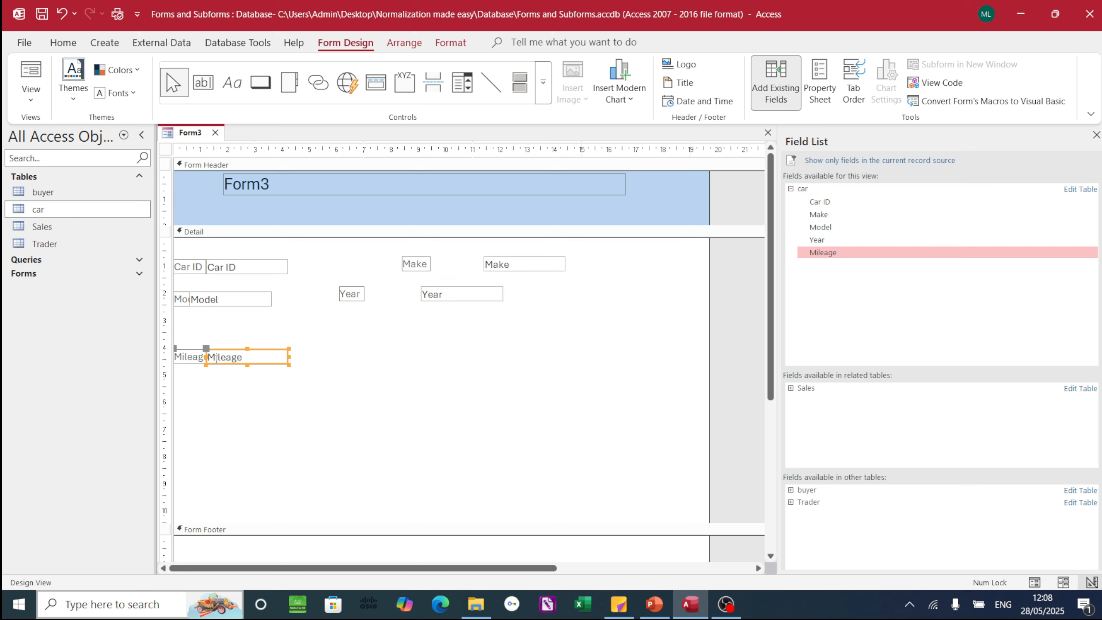
Arrange the Car ID, Model and Mileage fields in a stacked layout and shift the block slightly away from the form's left edge
{"action": "left_click_drag", "start_coordinate": [290, 248], "coordinate": [236, 375]}
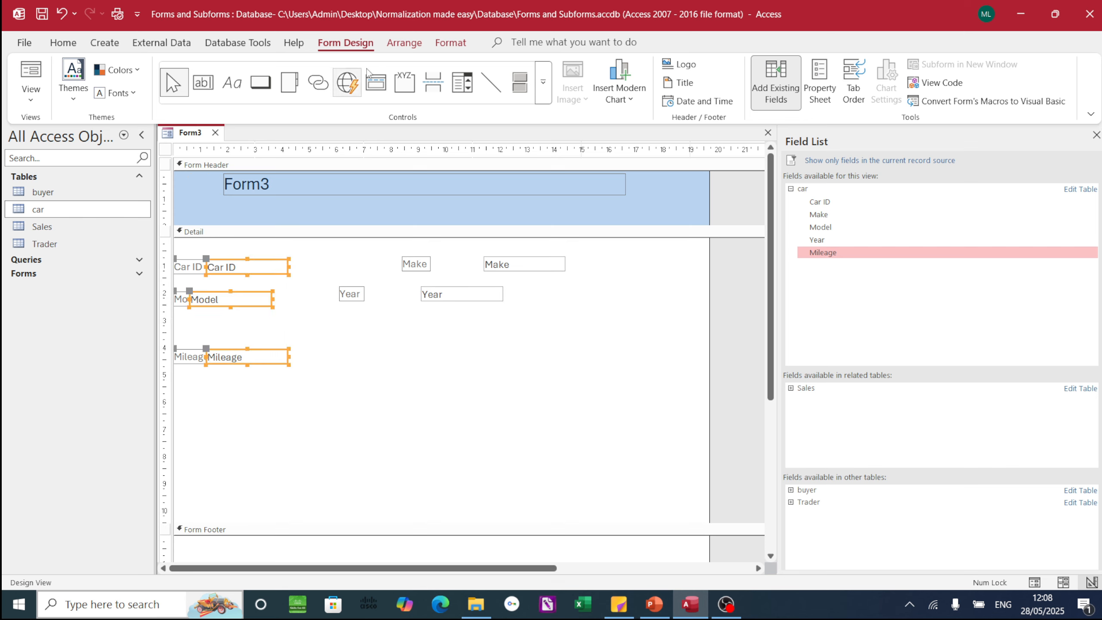
{"action": "left_click", "coordinate": [445, 44]}
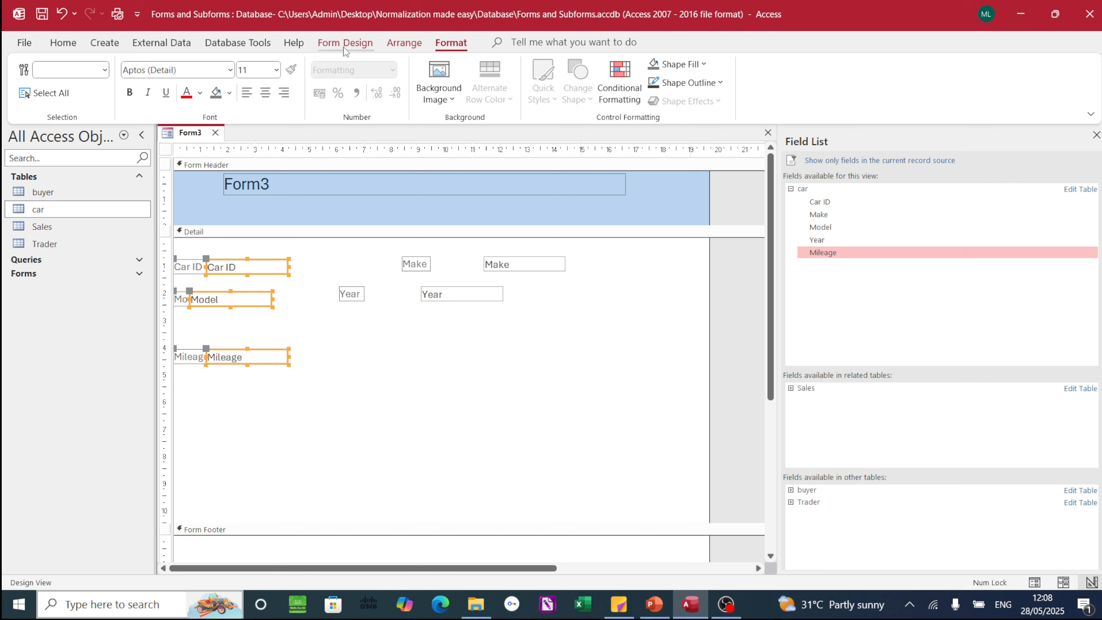
{"action": "left_click", "coordinate": [404, 43]}
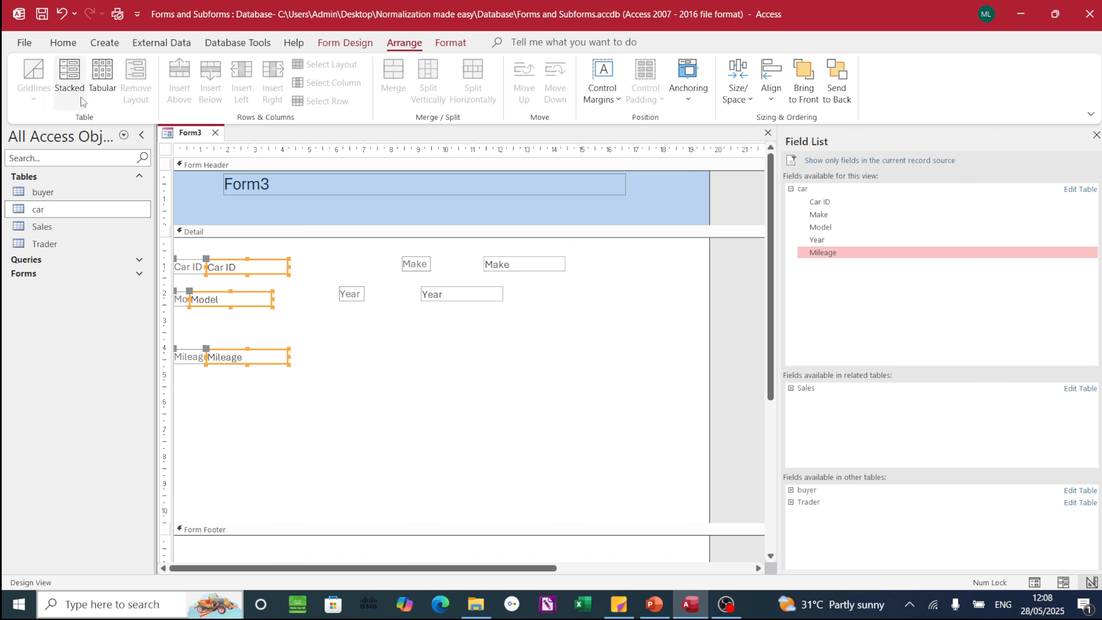
{"action": "left_click", "coordinate": [77, 95]}
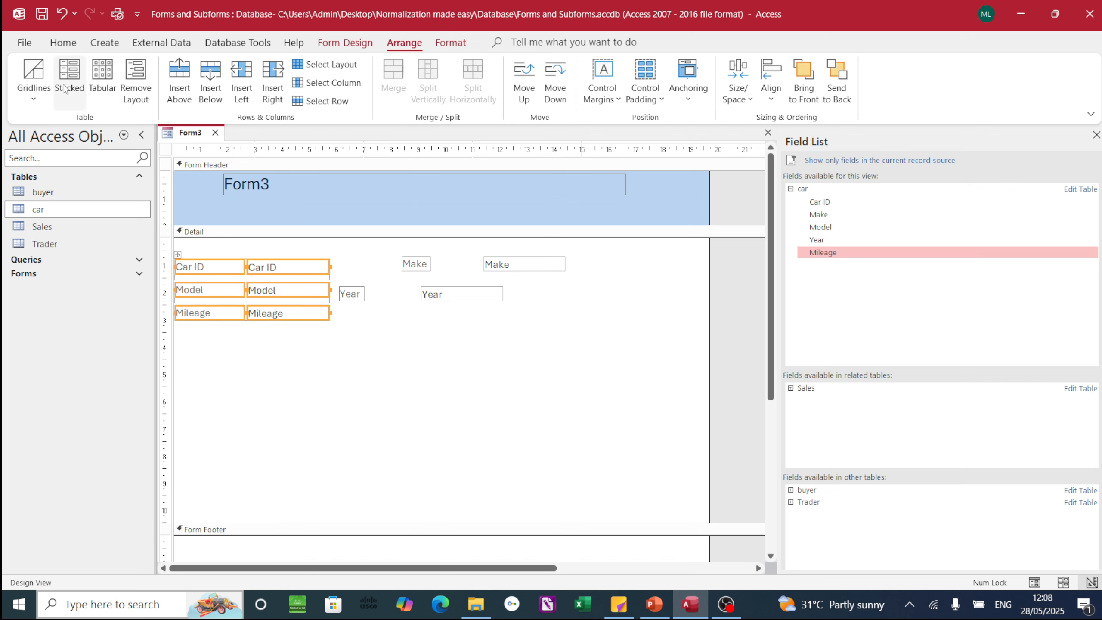
{"action": "left_click_drag", "start_coordinate": [175, 253], "coordinate": [184, 254]}
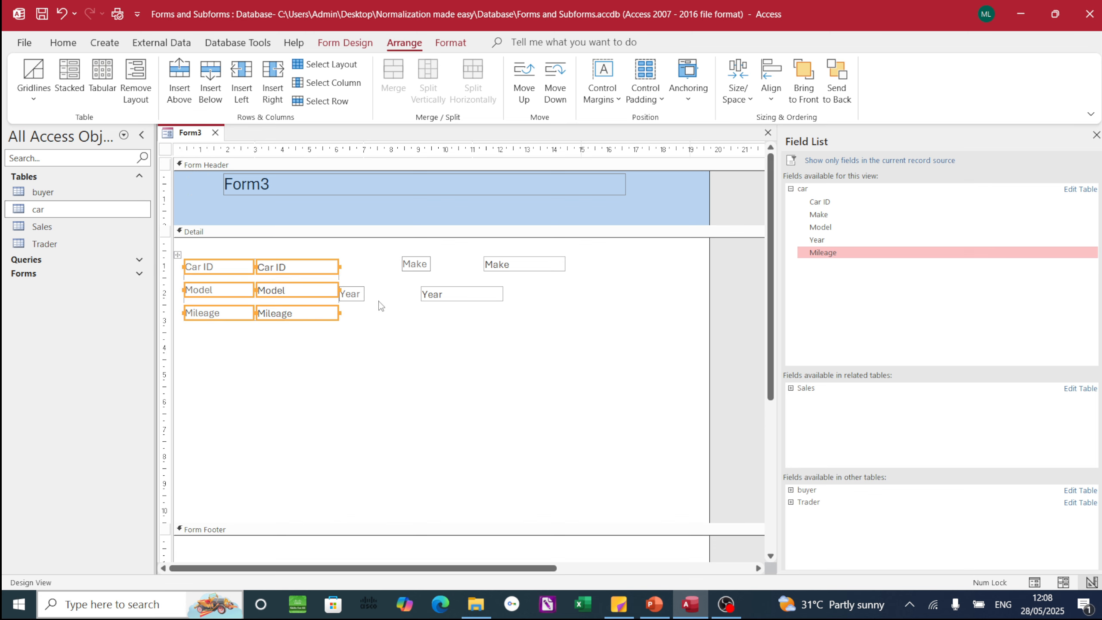
Move the Year label clear of the first column, stack the Make and Year fields, and align them beside the Car ID block
{"action": "left_click", "coordinate": [351, 293]}
{"action": "left_click_drag", "start_coordinate": [338, 286], "coordinate": [384, 289]}
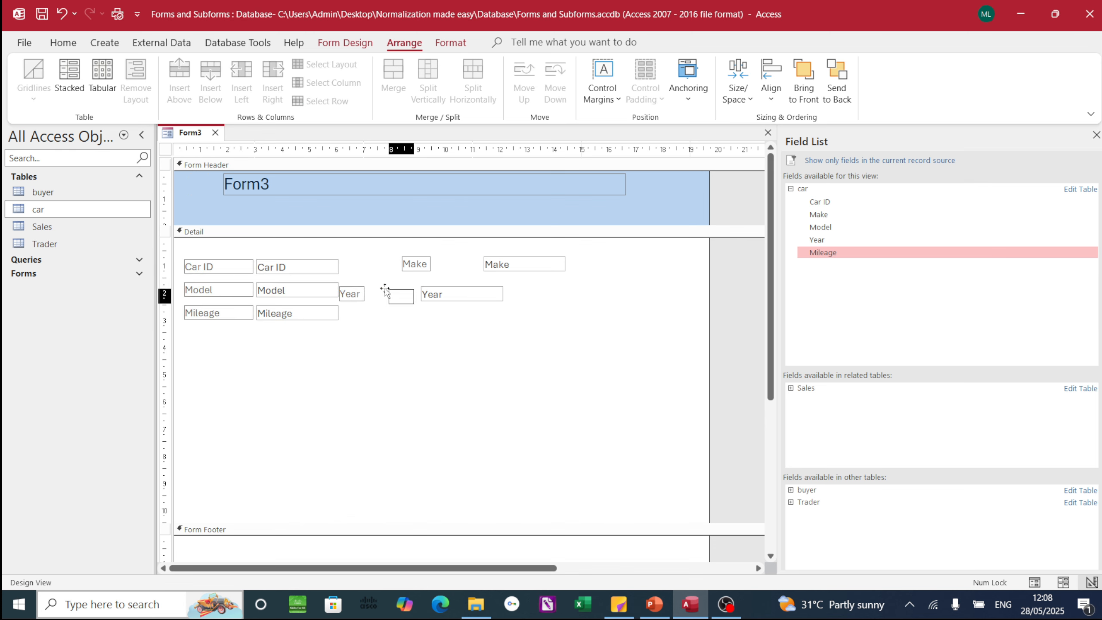
{"action": "left_click_drag", "start_coordinate": [441, 247], "coordinate": [573, 328]}
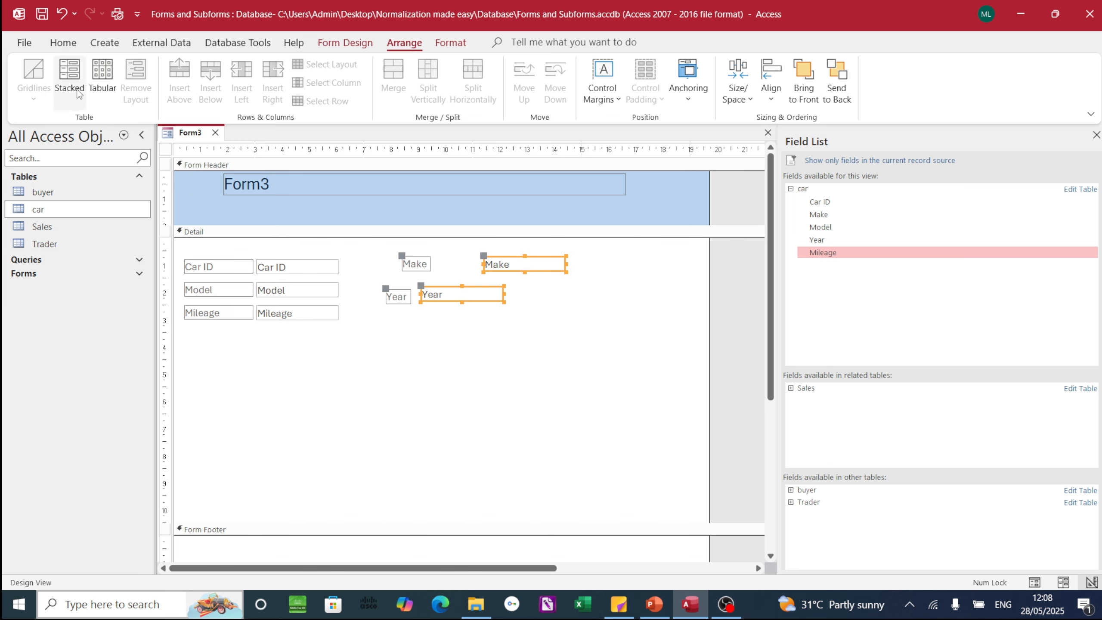
{"action": "left_click", "coordinate": [69, 76]}
{"action": "left_click_drag", "start_coordinate": [391, 253], "coordinate": [434, 257]}
{"action": "left_click", "coordinate": [388, 307]}
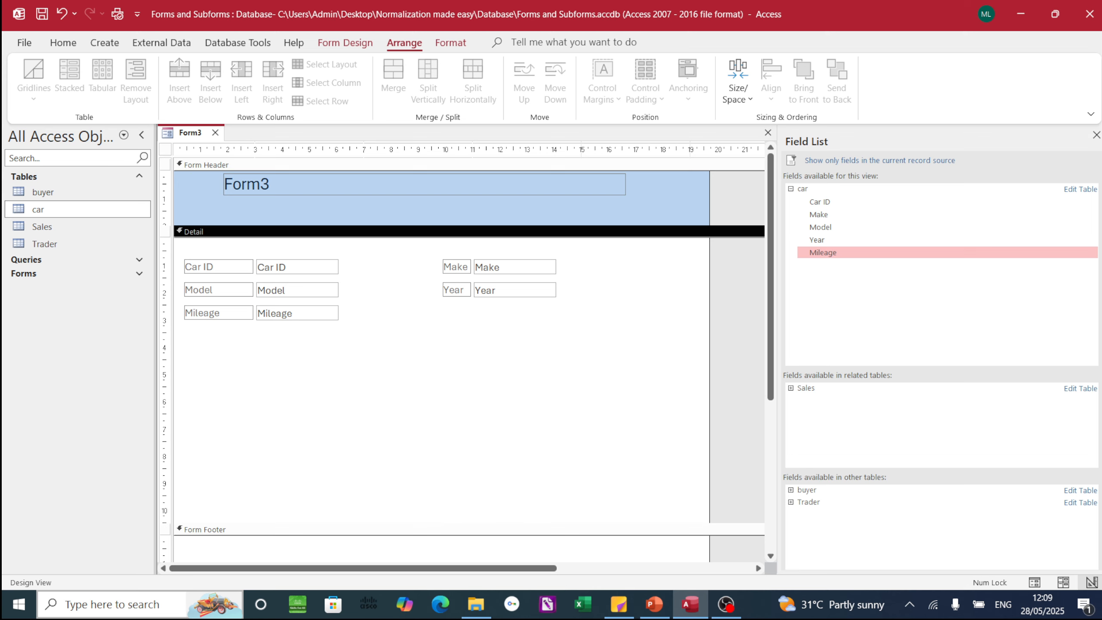
Close the Field List and the car form, saving the form as Form3
{"action": "left_click", "coordinate": [1096, 135]}
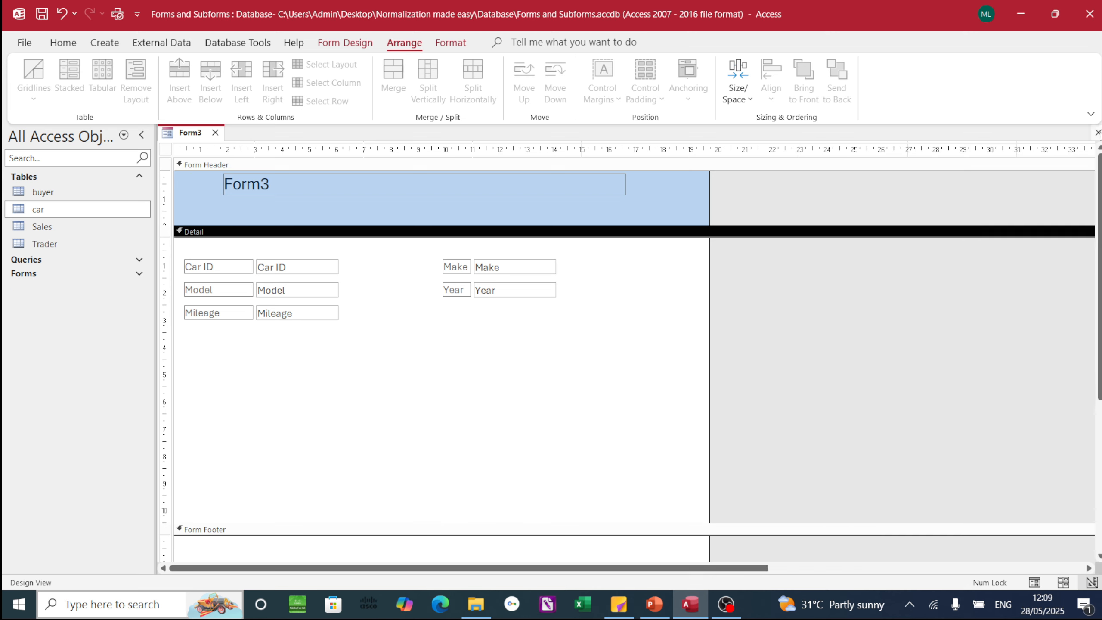
{"action": "left_click", "coordinate": [215, 133]}
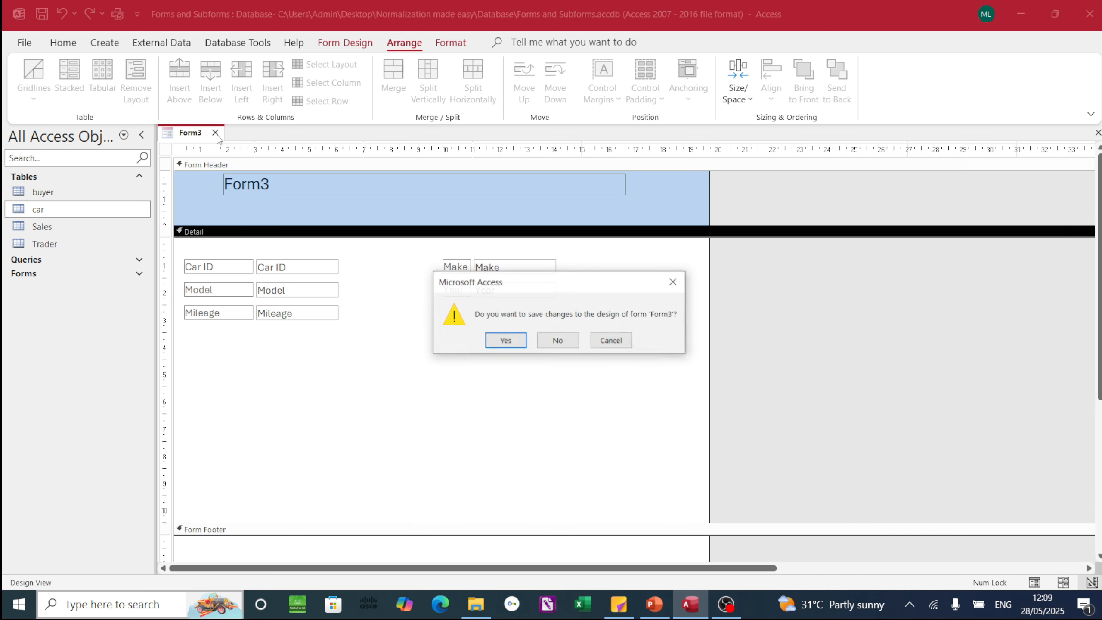
{"action": "left_click", "coordinate": [505, 340]}
{"action": "left_click", "coordinate": [555, 232]}
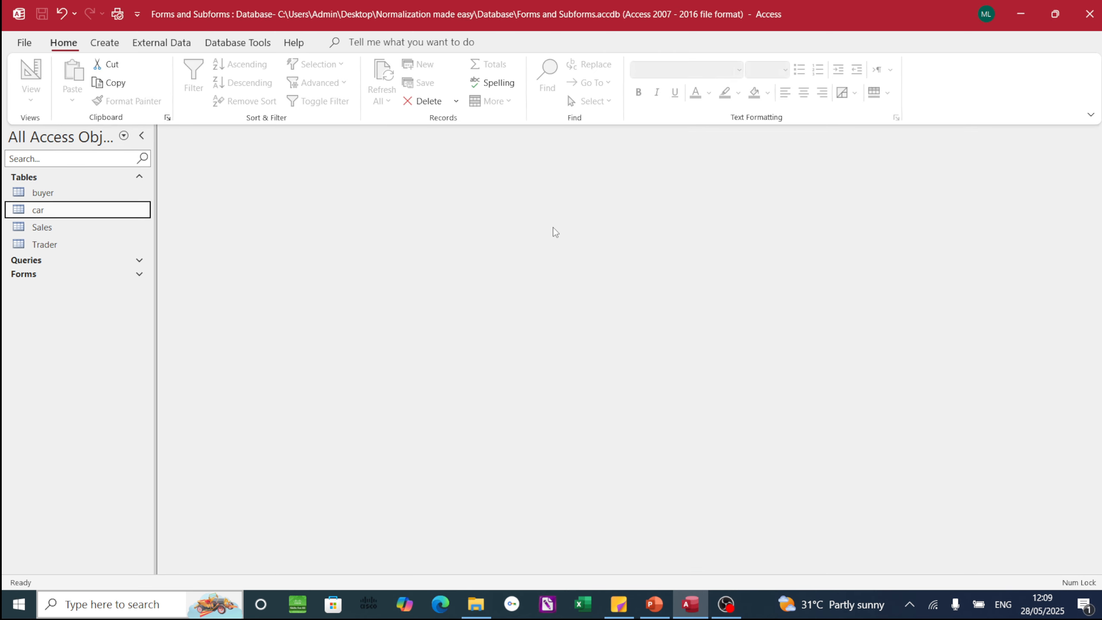
Check the list of form creation methods in PowerPoint, return to Access and create a Split Form from the car table
{"action": "left_click", "coordinate": [655, 604]}
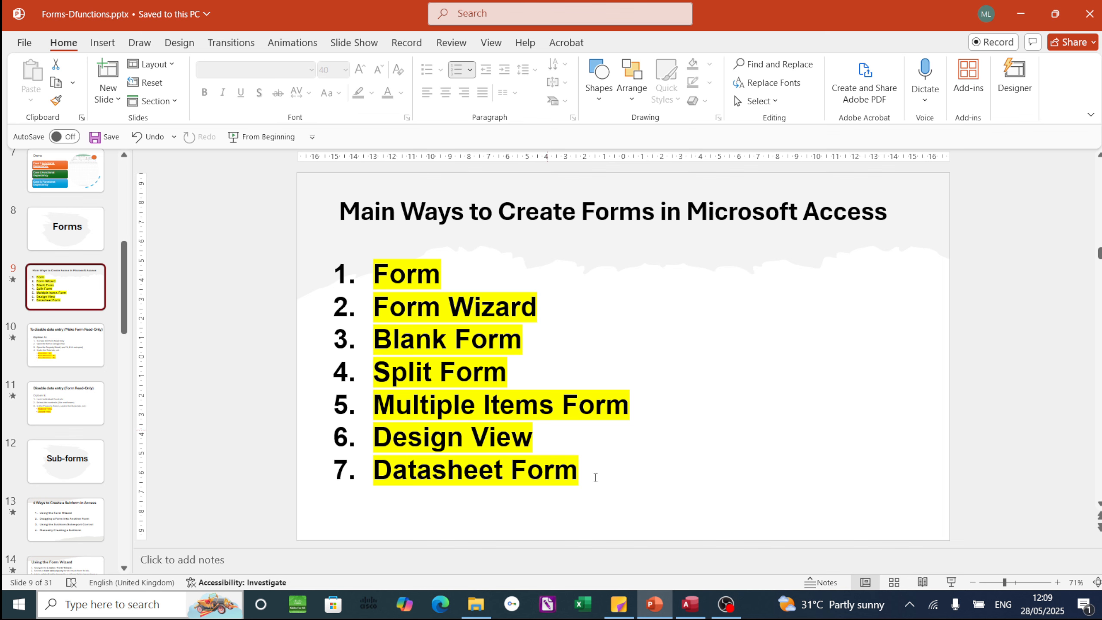
{"action": "left_click", "coordinate": [692, 610]}
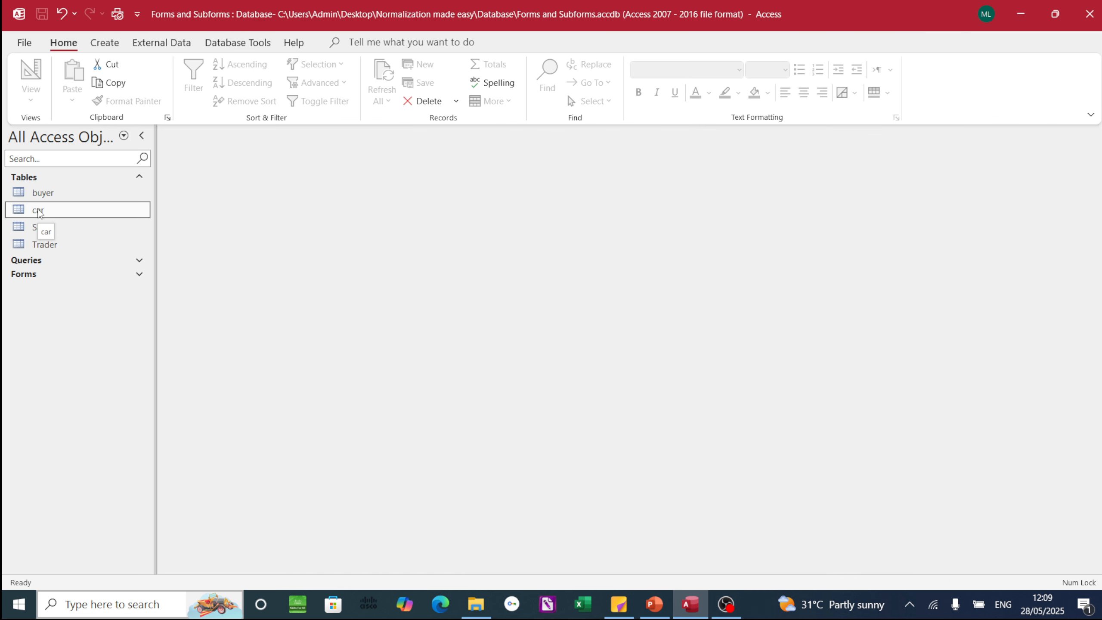
{"action": "left_click", "coordinate": [104, 42]}
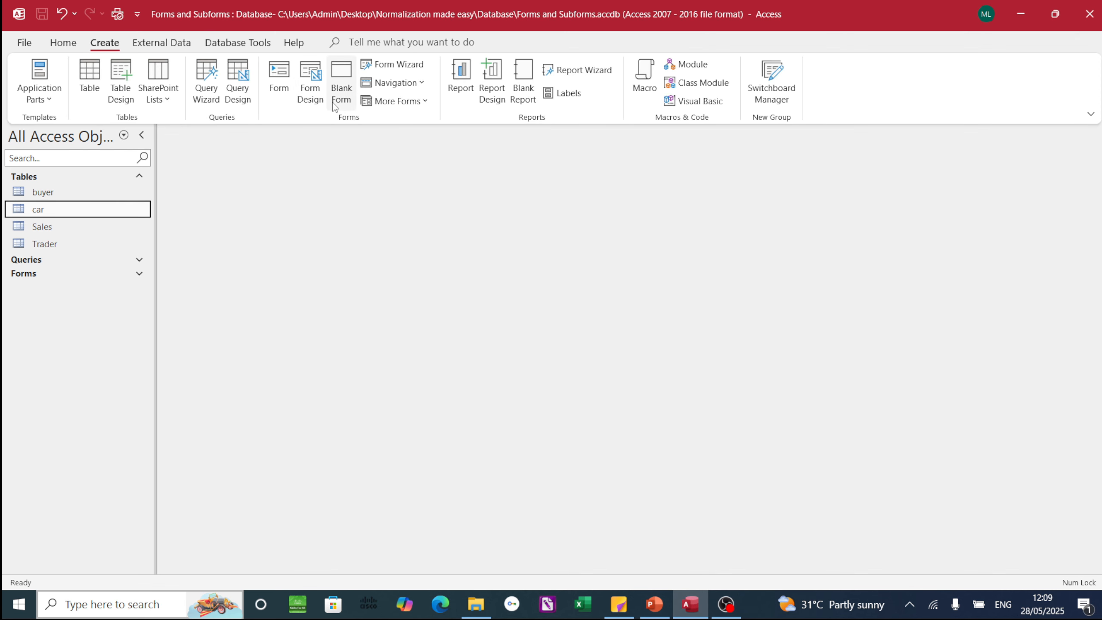
{"action": "left_click", "coordinate": [428, 102]}
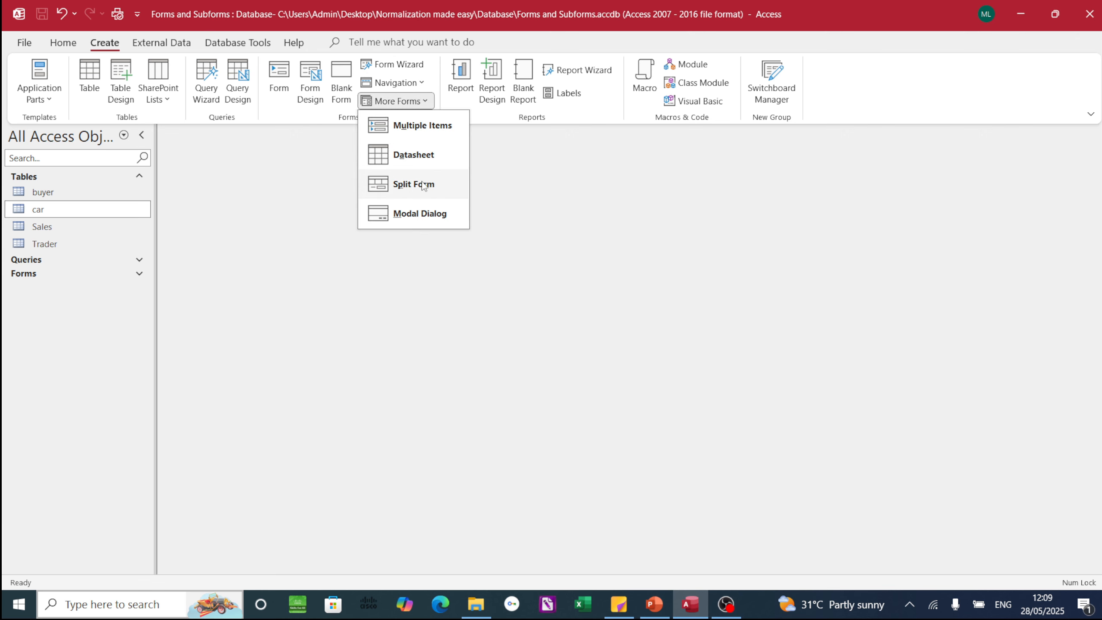
{"action": "left_click", "coordinate": [421, 191]}
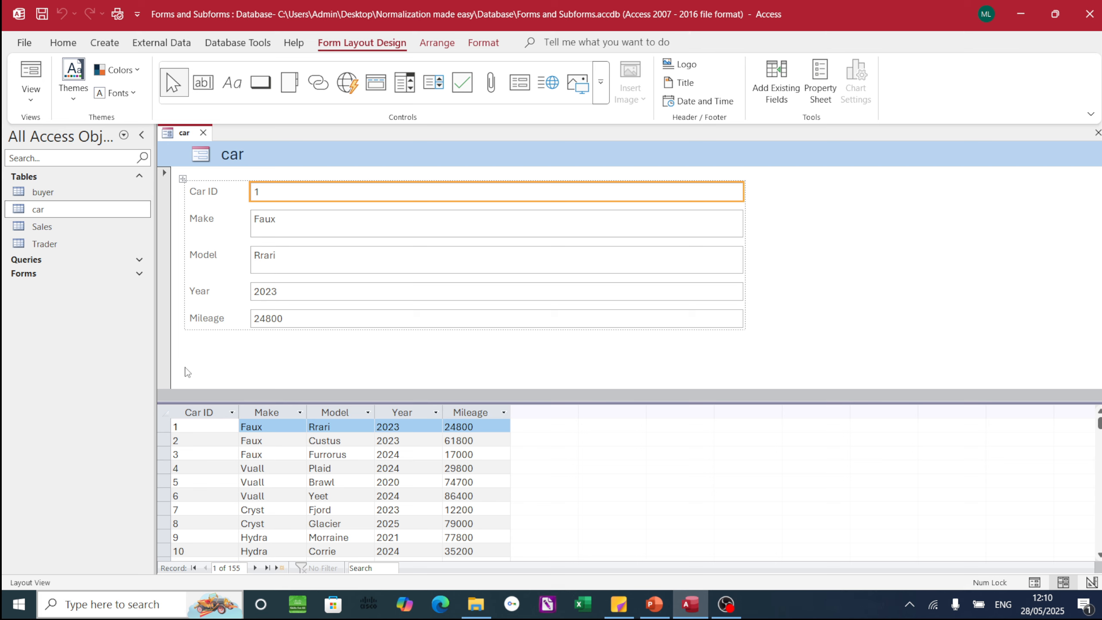
Close the car split form, saving it as Form4
{"action": "left_click", "coordinate": [1098, 133]}
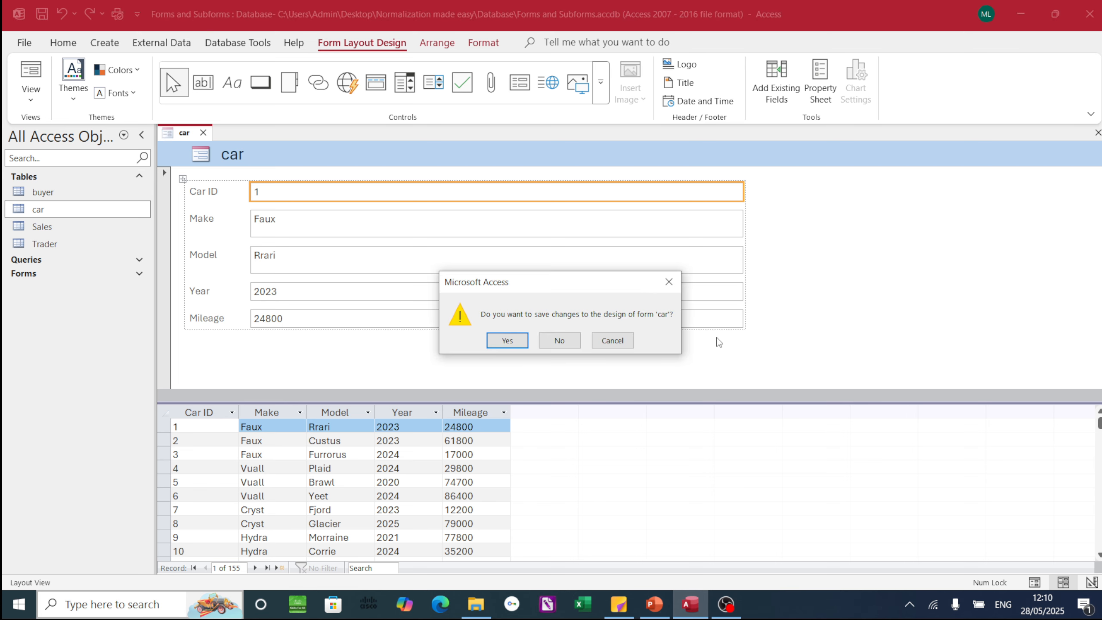
{"action": "left_click", "coordinate": [507, 341]}
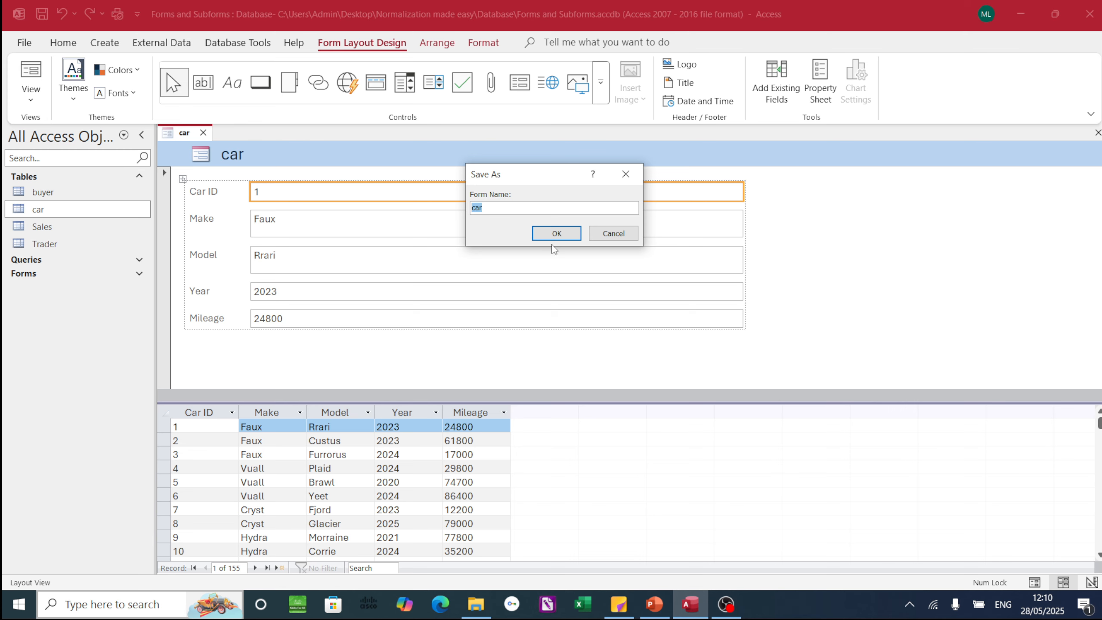
{"action": "type", "text": "Form4"}
{"action": "left_click", "coordinate": [557, 233]}
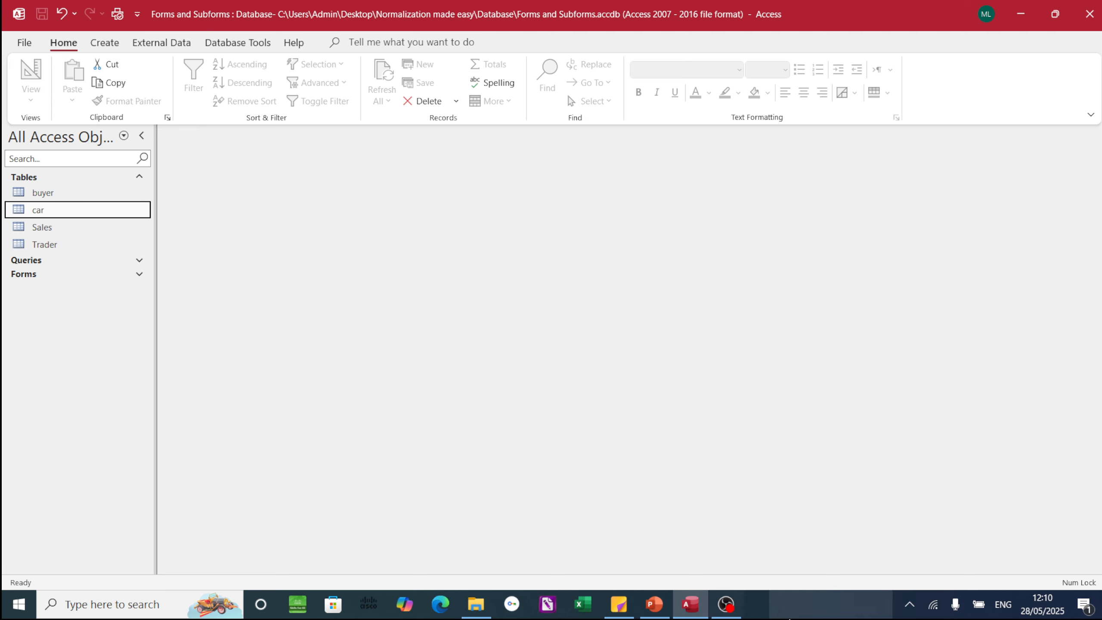
Consult the PowerPoint list of form types again, return to Access and create a Multiple Items form from the car table
{"action": "left_click", "coordinate": [662, 607]}
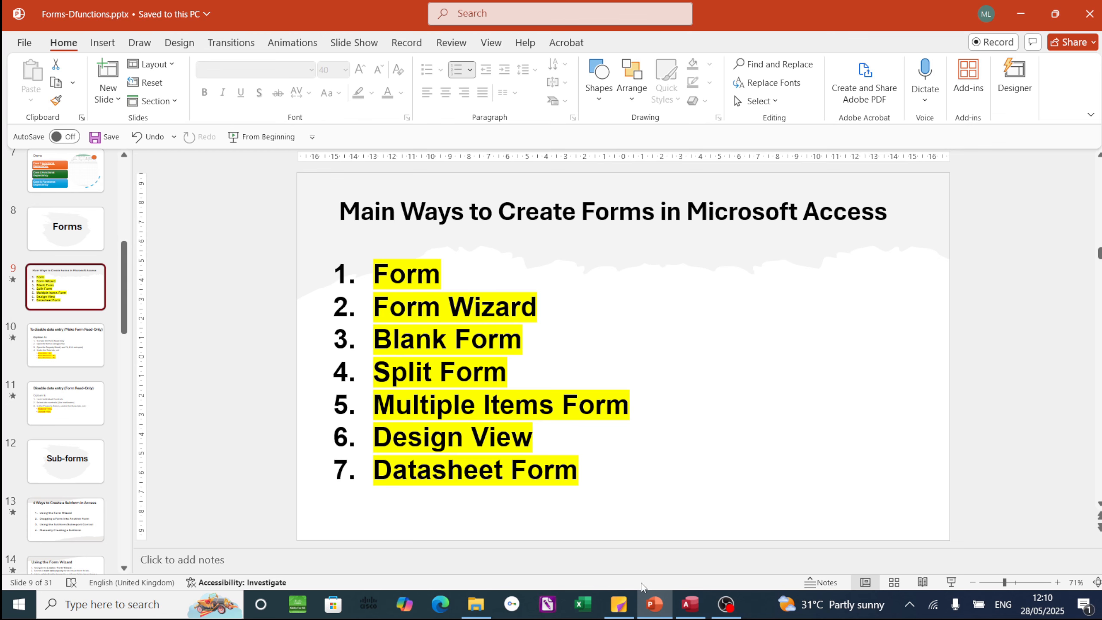
{"action": "left_click", "coordinate": [698, 612]}
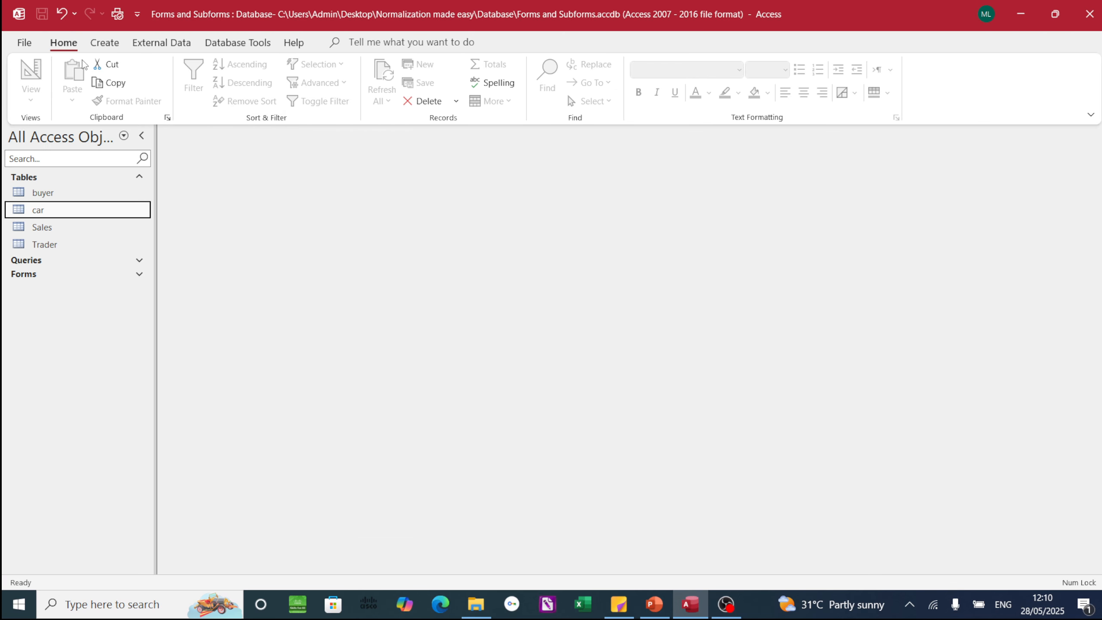
{"action": "left_click", "coordinate": [99, 43]}
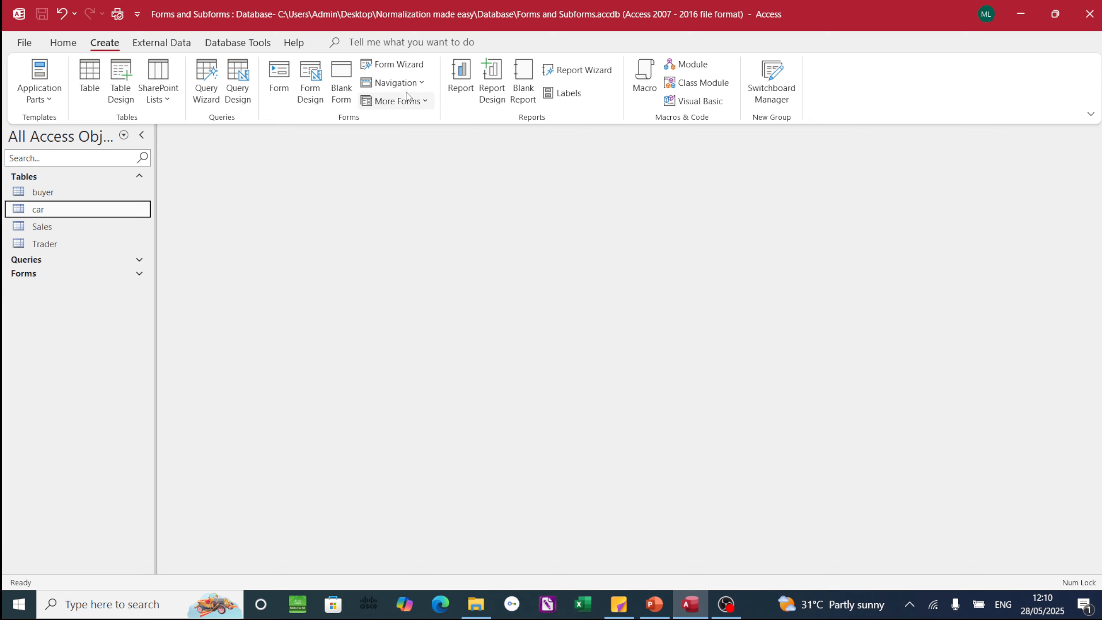
{"action": "left_click", "coordinate": [428, 103]}
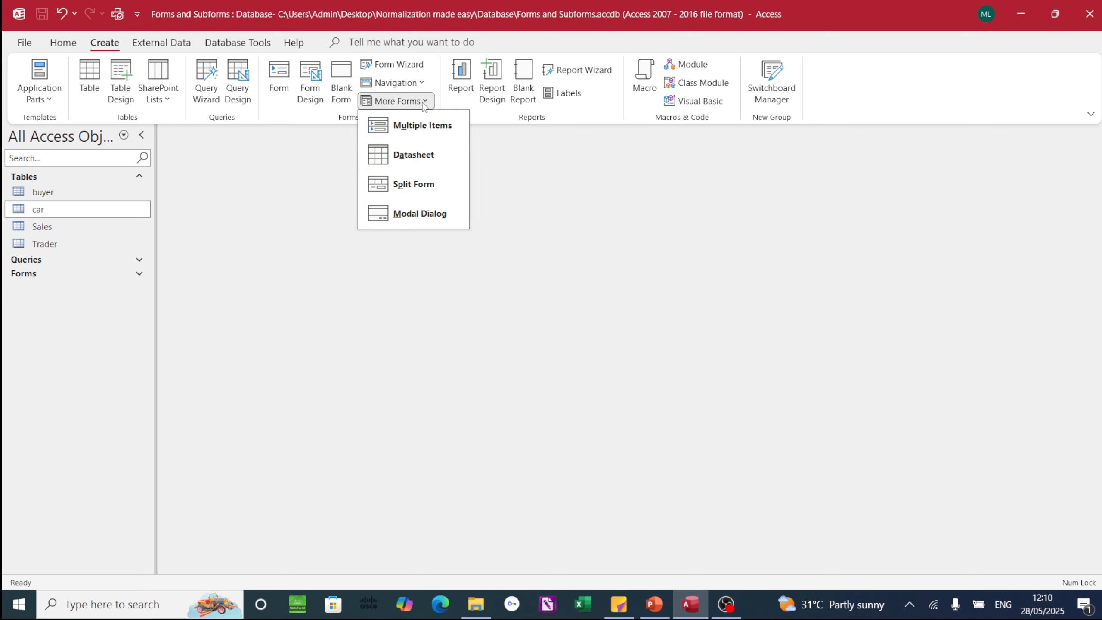
{"action": "left_click", "coordinate": [416, 127]}
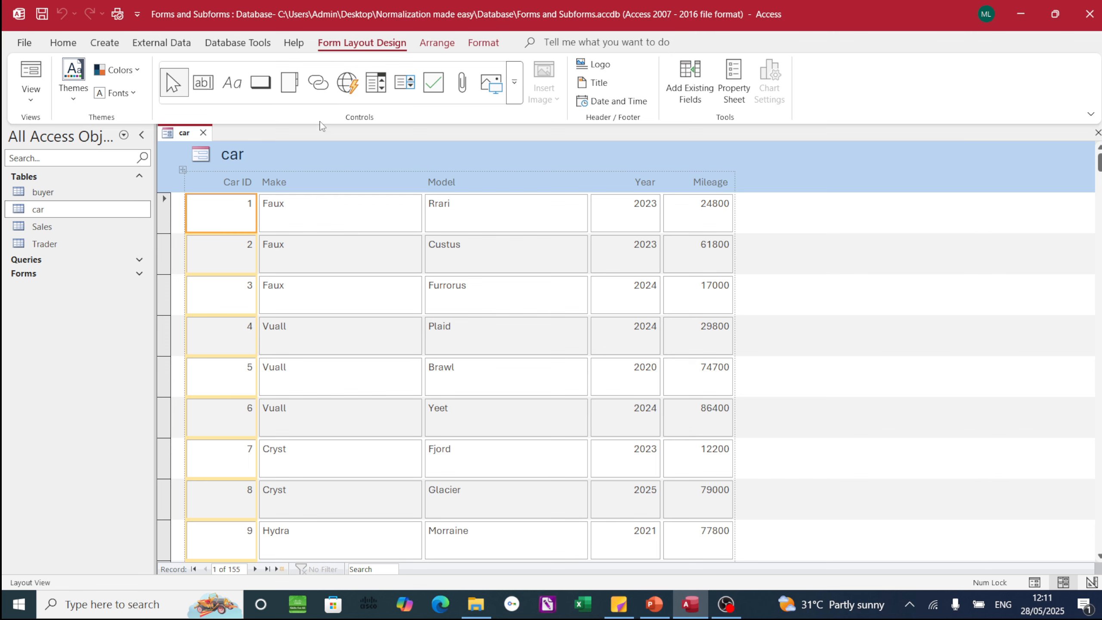
Close the multiple items form, saving it as Forms5
{"action": "left_click", "coordinate": [203, 133]}
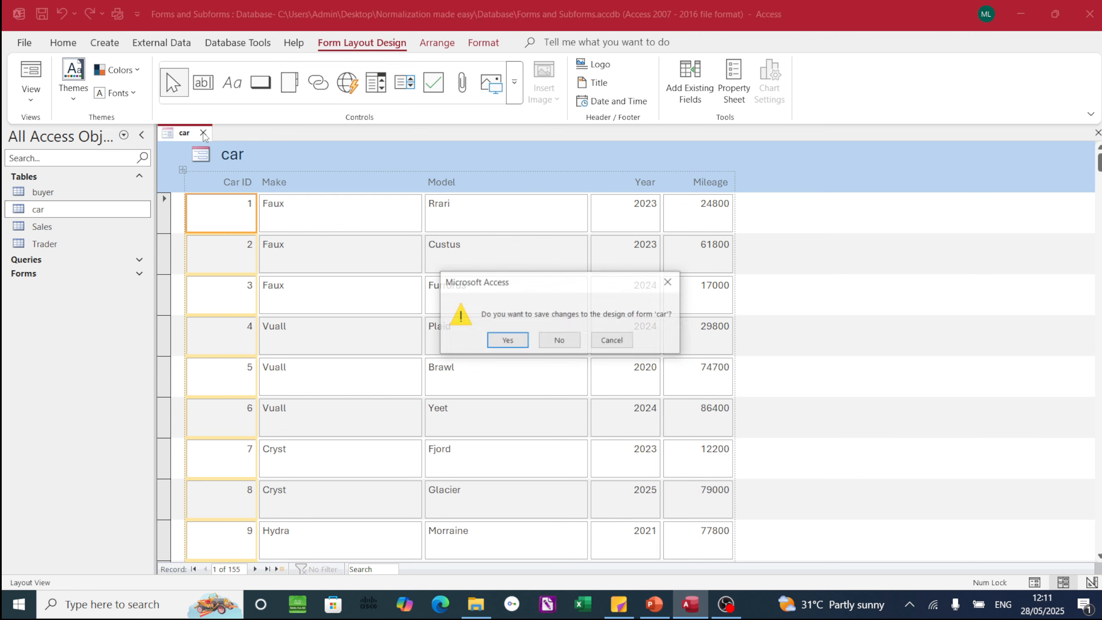
{"action": "left_click", "coordinate": [509, 338]}
{"action": "type", "text": "Forms5"}
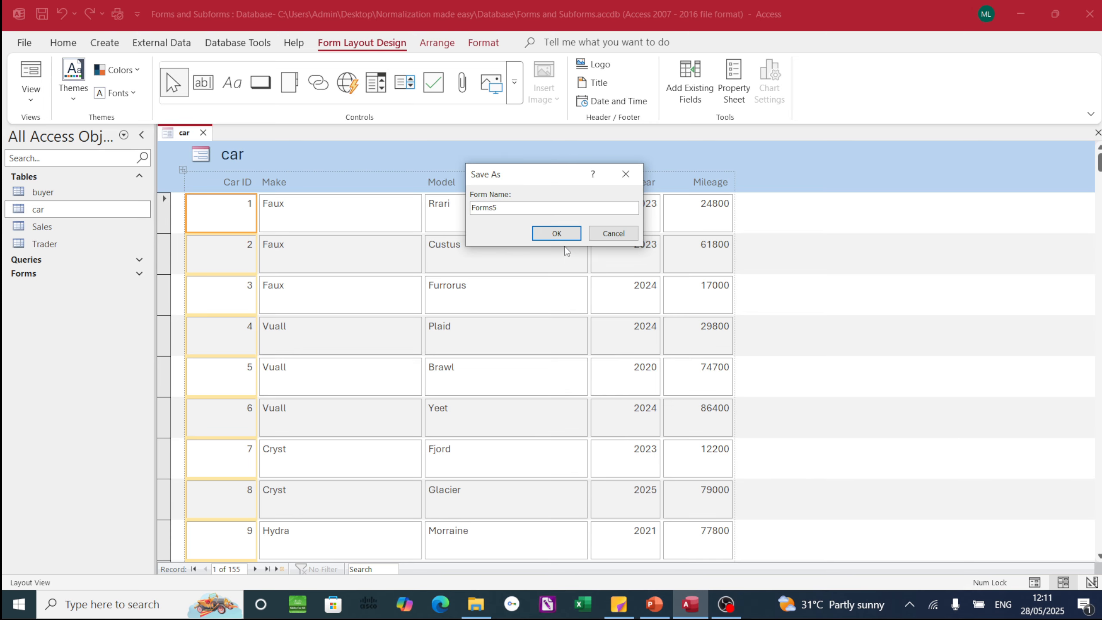
{"action": "left_click", "coordinate": [557, 233]}
Glance at the PowerPoint list, return to Access and create a form in Design View with a title header, widened to about 20 on the ruler
{"action": "left_click", "coordinate": [654, 605]}
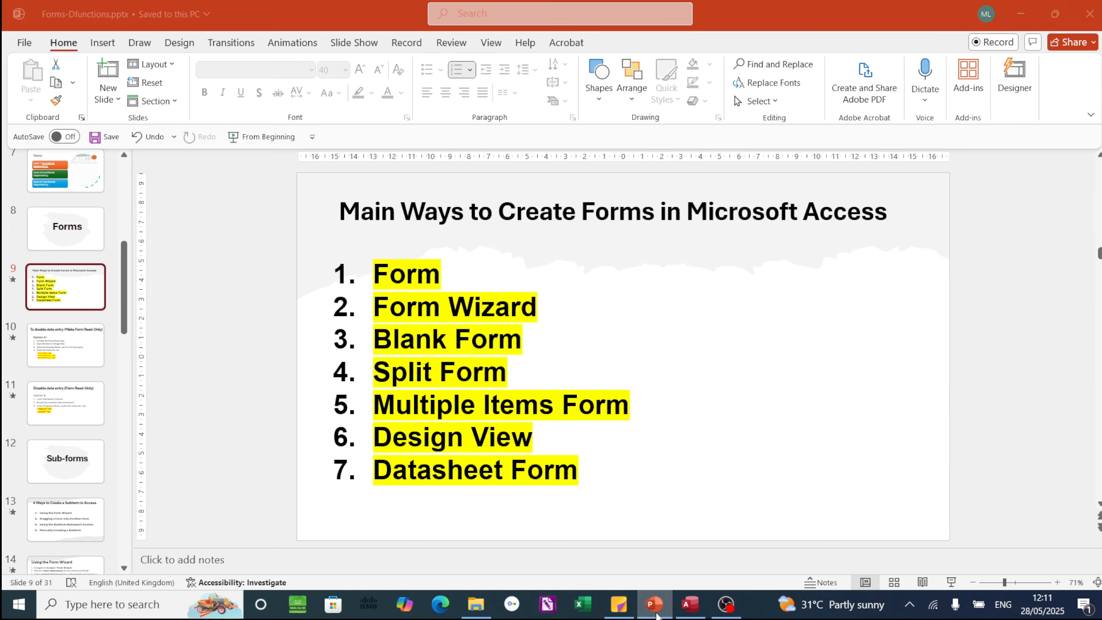
{"action": "left_click", "coordinate": [690, 605]}
{"action": "left_click", "coordinate": [105, 42]}
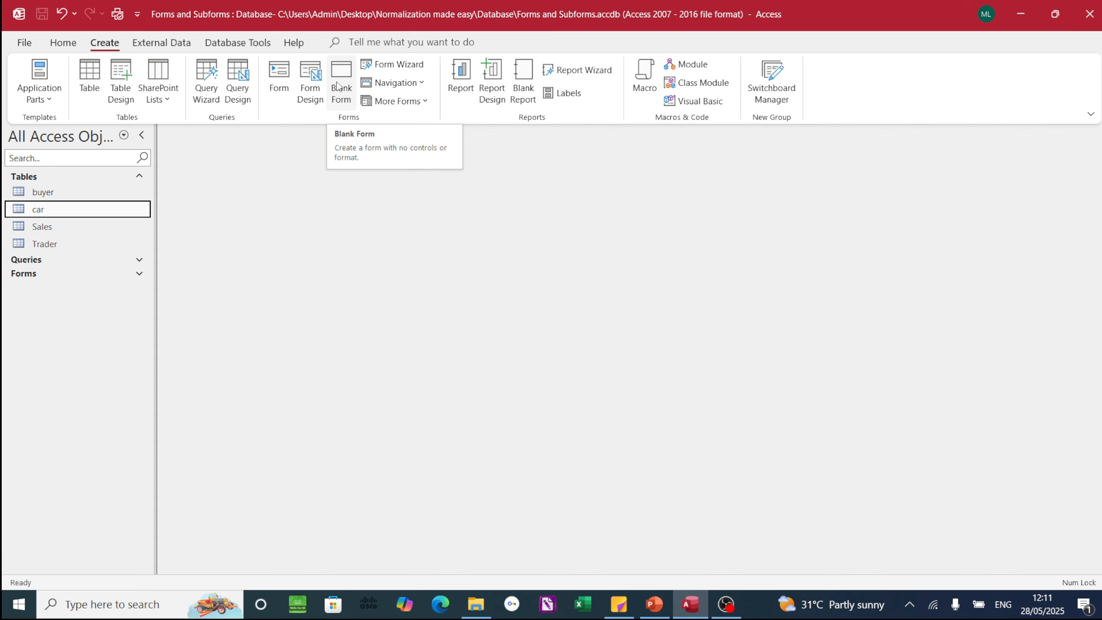
{"action": "left_click", "coordinate": [316, 84]}
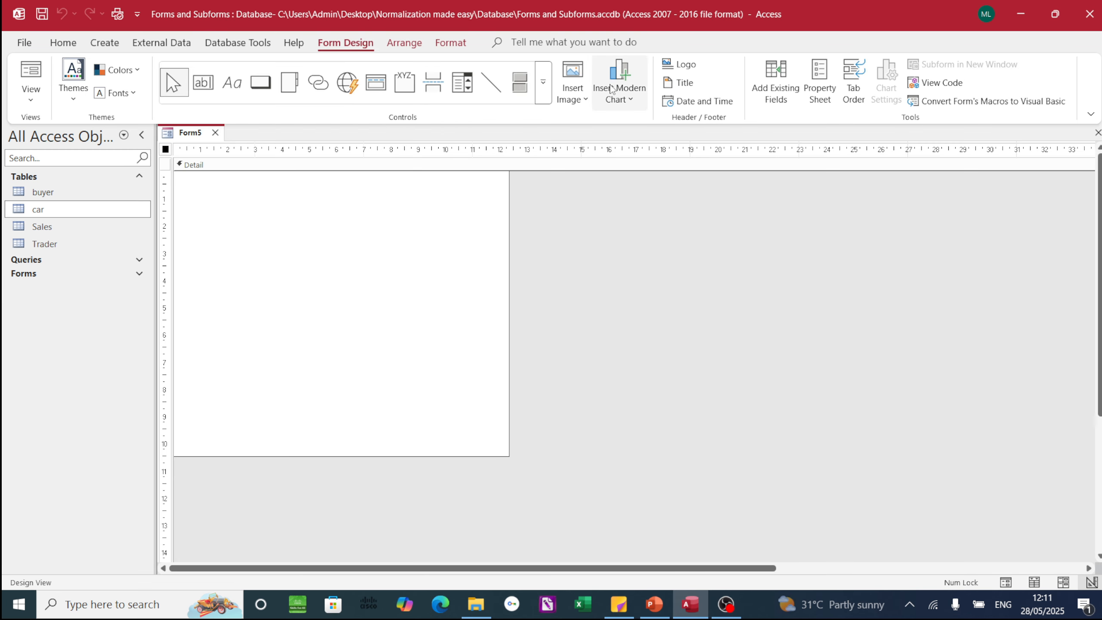
{"action": "left_click", "coordinate": [668, 89]}
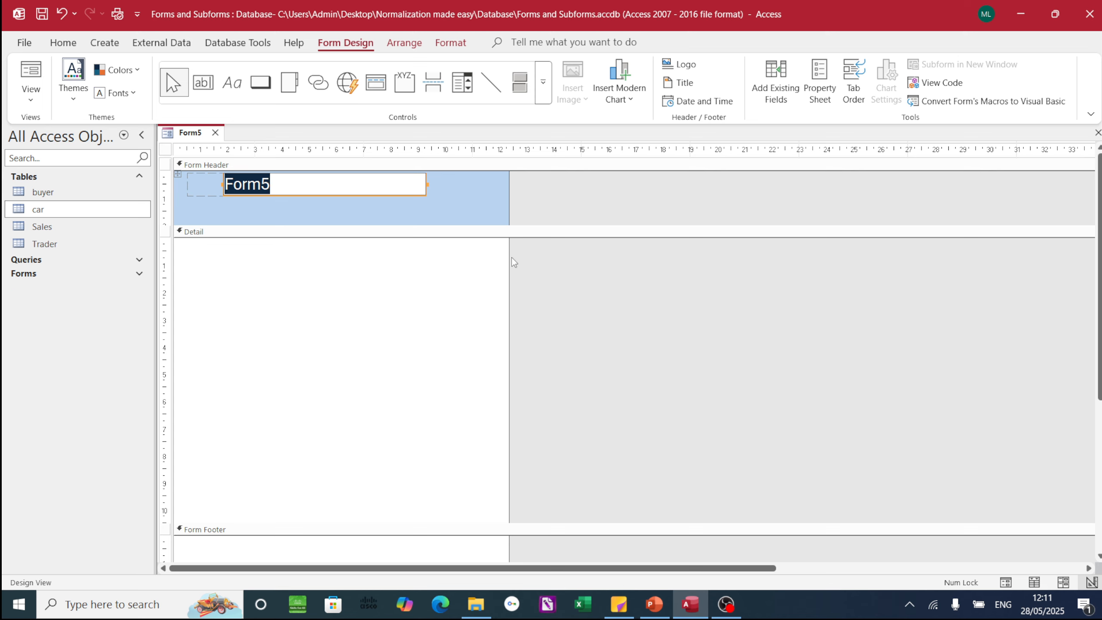
{"action": "left_click_drag", "start_coordinate": [508, 257], "coordinate": [715, 274]}
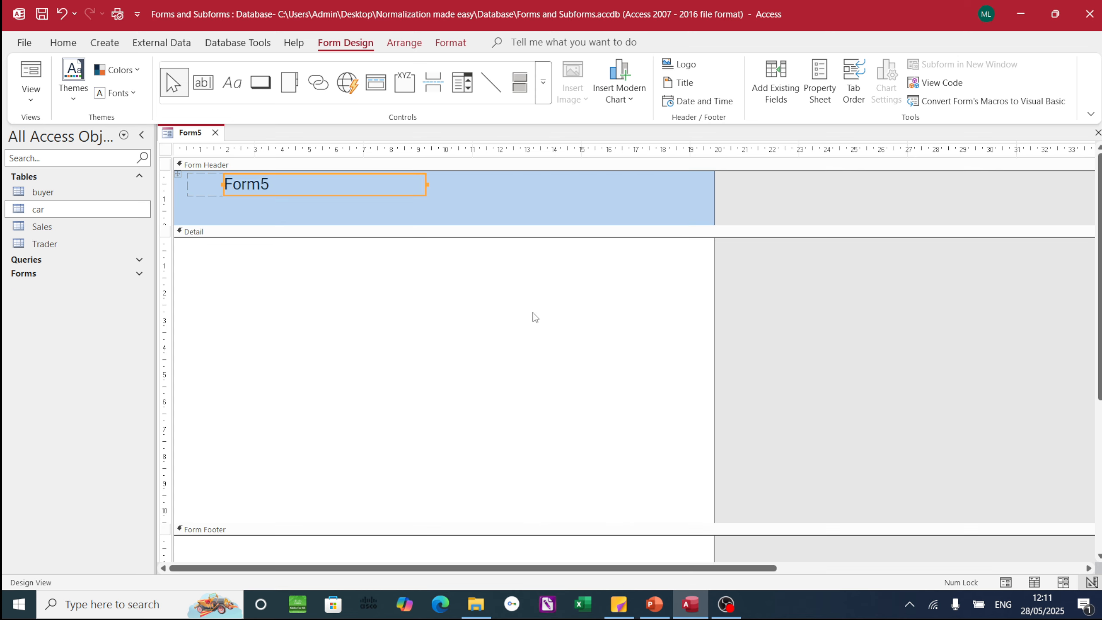
Show the Field List and place the car table's Car ID, Make, Model, Year and Mileage fields down the Detail section
{"action": "left_click", "coordinate": [775, 89]}
{"action": "left_click", "coordinate": [777, 89]}
{"action": "left_click", "coordinate": [779, 89]}
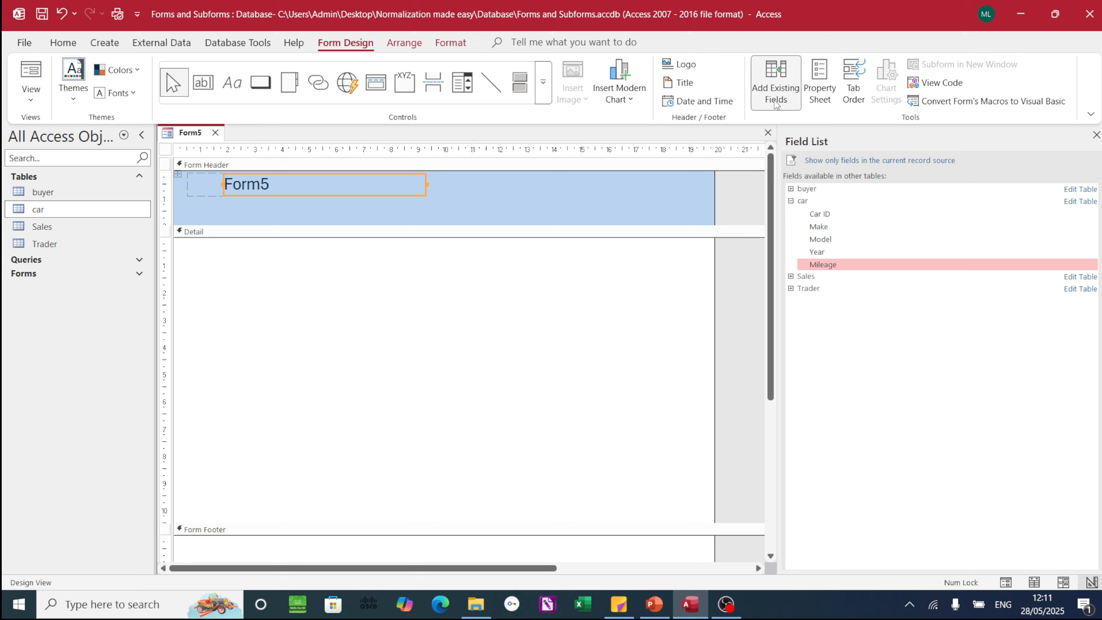
{"action": "left_click_drag", "start_coordinate": [820, 218], "coordinate": [357, 289]}
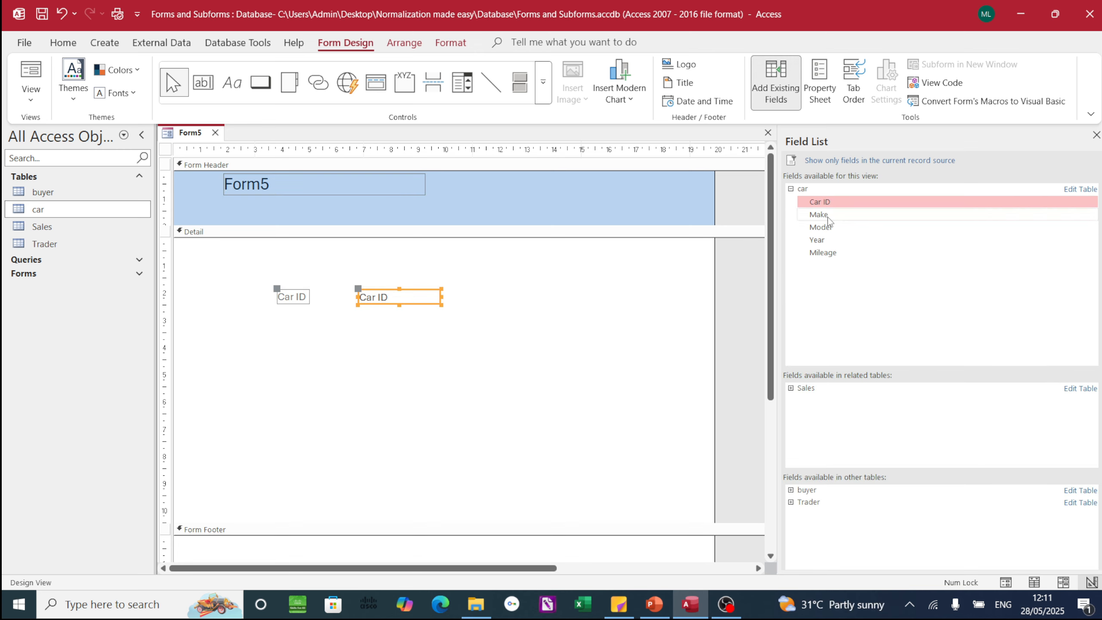
{"action": "left_click_drag", "start_coordinate": [829, 217], "coordinate": [440, 327]}
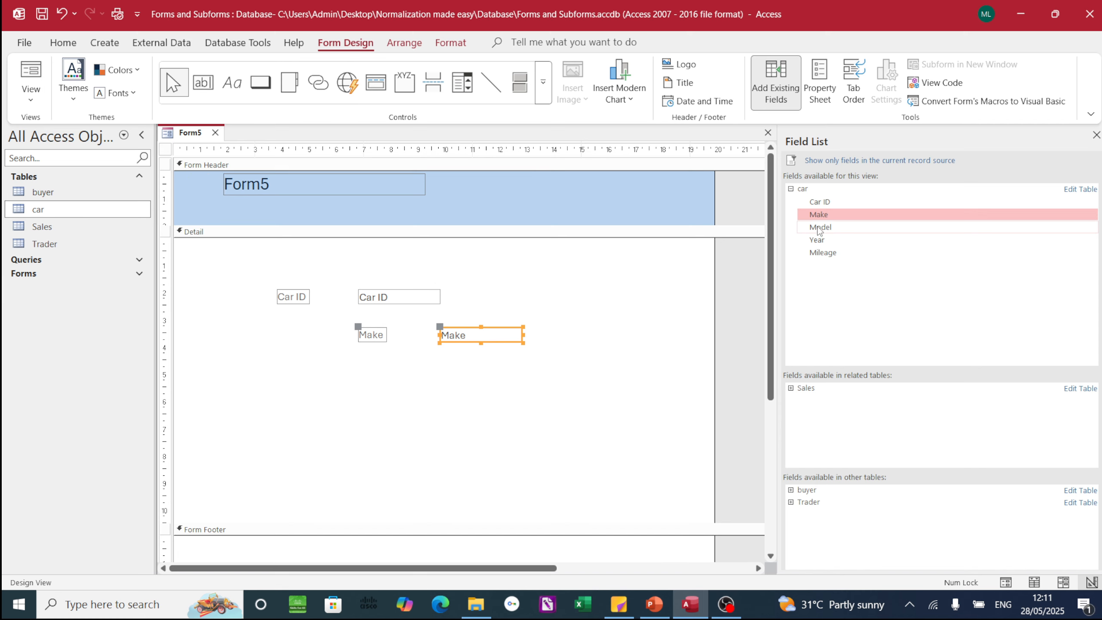
{"action": "left_click_drag", "start_coordinate": [820, 227], "coordinate": [455, 368]}
{"action": "left_click_drag", "start_coordinate": [818, 240], "coordinate": [478, 403]}
{"action": "left_click_drag", "start_coordinate": [831, 258], "coordinate": [552, 422]}
Arrange the five car fields in a stacked layout and move the block to the upper-left corner of the Detail section
{"action": "left_click_drag", "start_coordinate": [374, 260], "coordinate": [624, 507]}
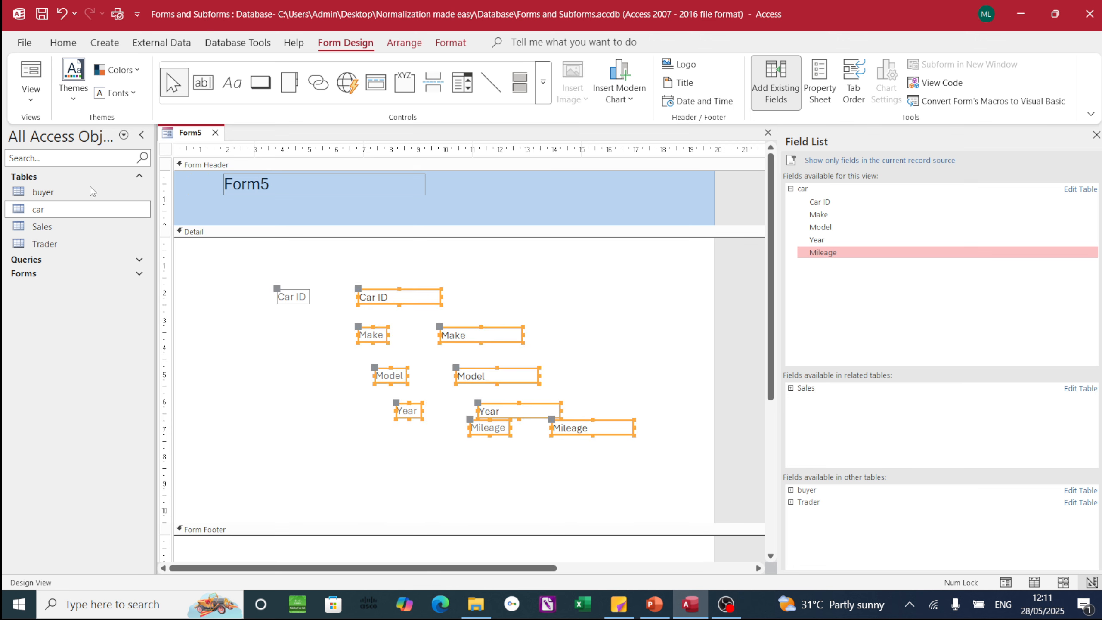
{"action": "left_click", "coordinate": [405, 45]}
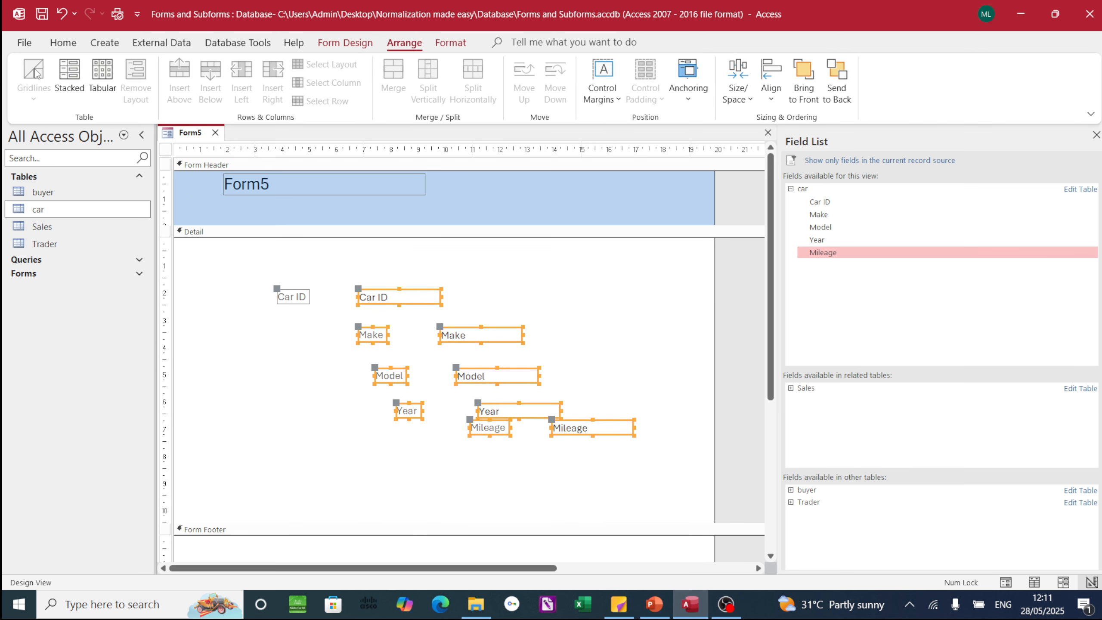
{"action": "left_click", "coordinate": [69, 79]}
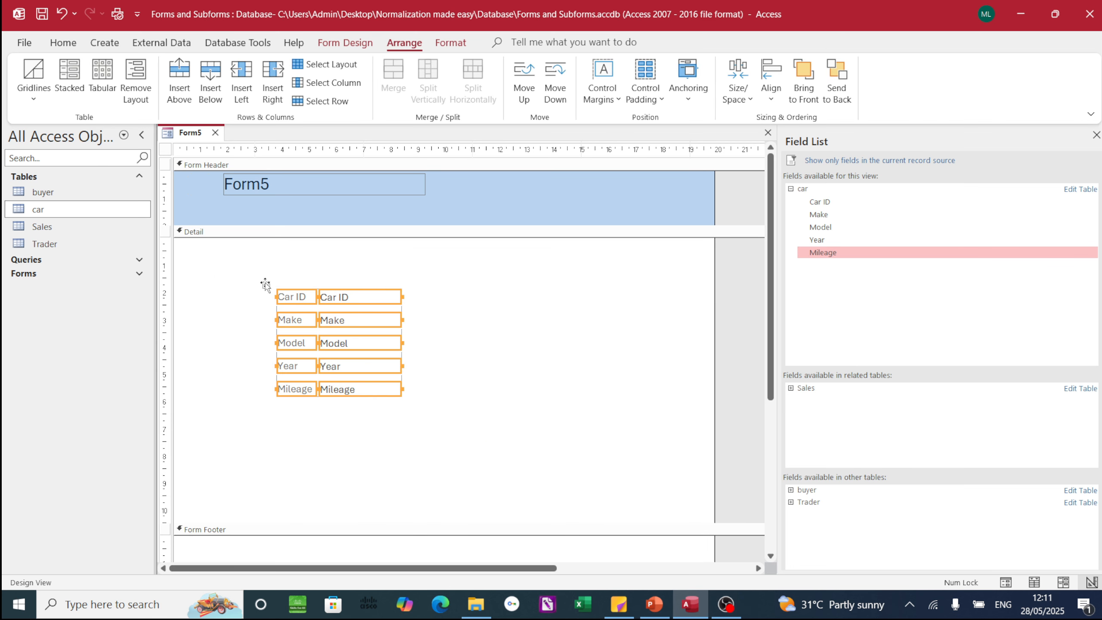
{"action": "left_click_drag", "start_coordinate": [265, 285], "coordinate": [176, 246]}
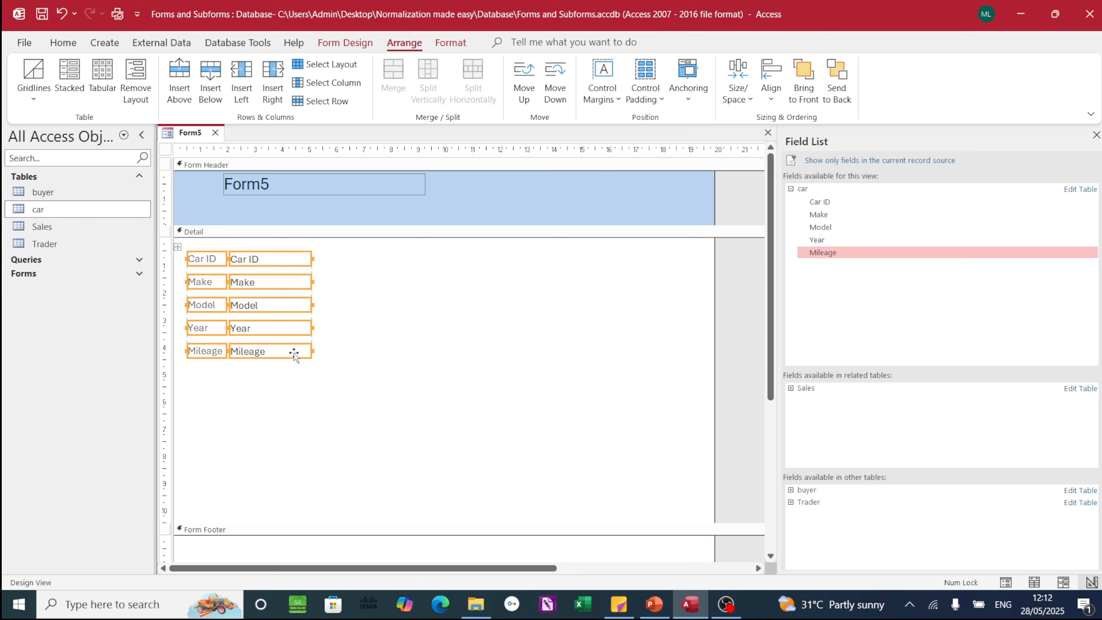
Widen the stacked labels and text boxes so the block ends at about 12.5 on the horizontal ruler
{"action": "left_click_drag", "start_coordinate": [313, 352], "coordinate": [429, 352]}
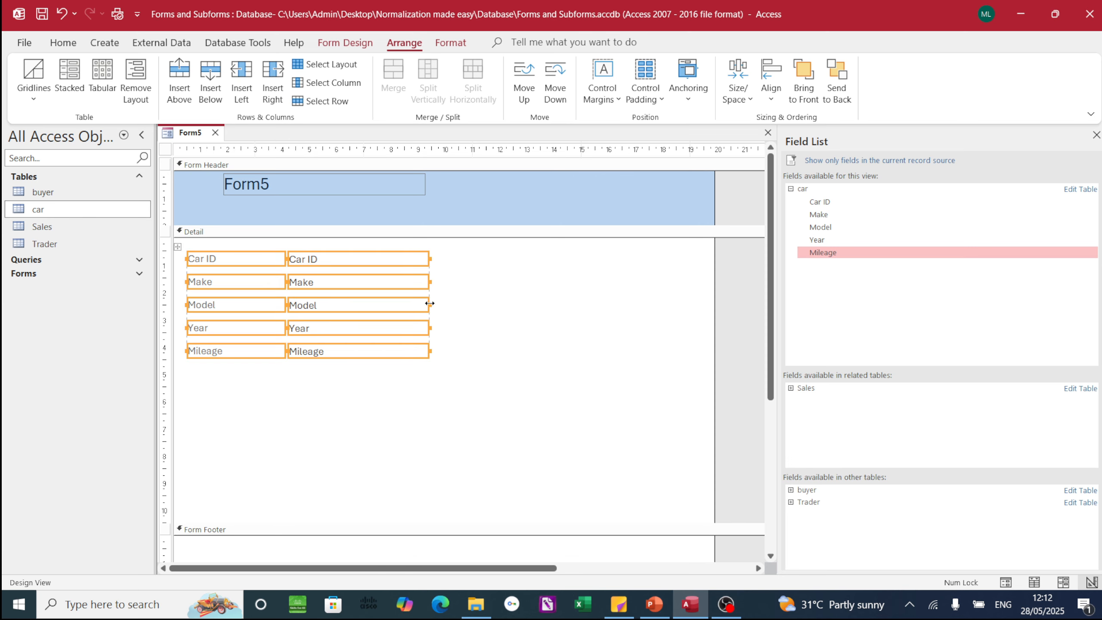
{"action": "left_click_drag", "start_coordinate": [429, 304], "coordinate": [474, 307]}
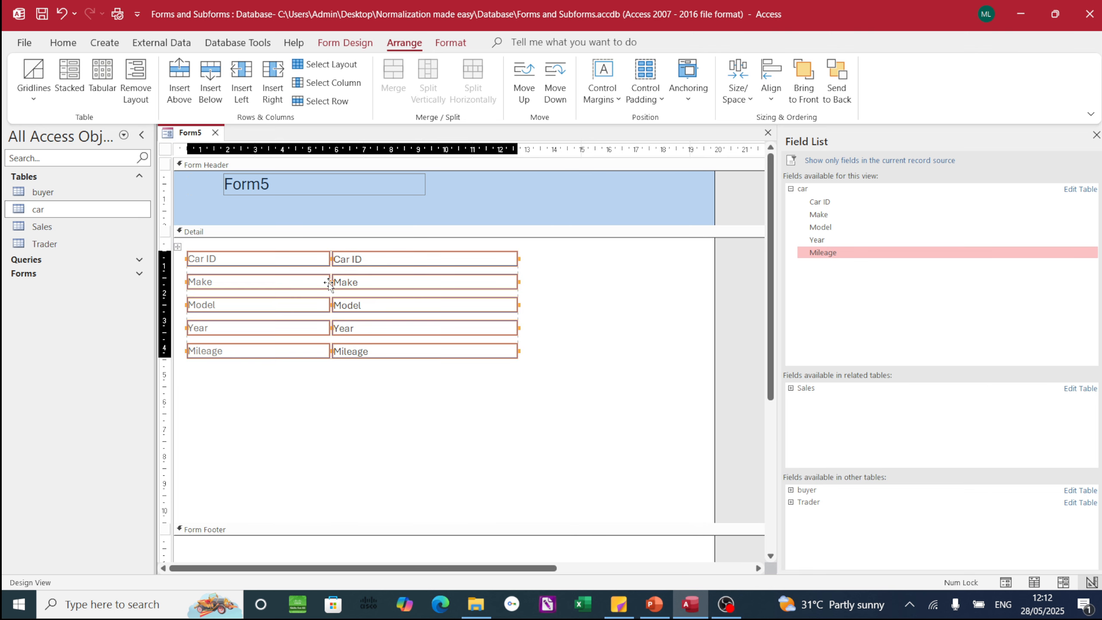
{"action": "left_click", "coordinate": [327, 389]}
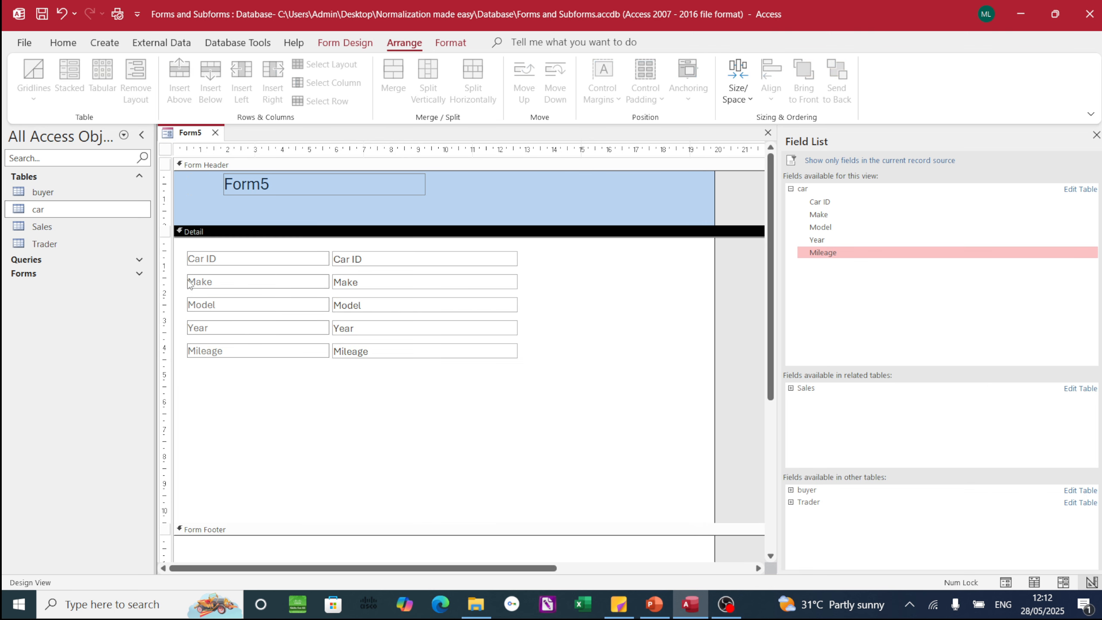
Narrow the Car ID, Make, Model, Year and Mileage labels together so they end at about 2.2 on the horizontal ruler
{"action": "left_click", "coordinate": [306, 280]}
{"action": "left_click", "coordinate": [290, 259], "text": "shift"}
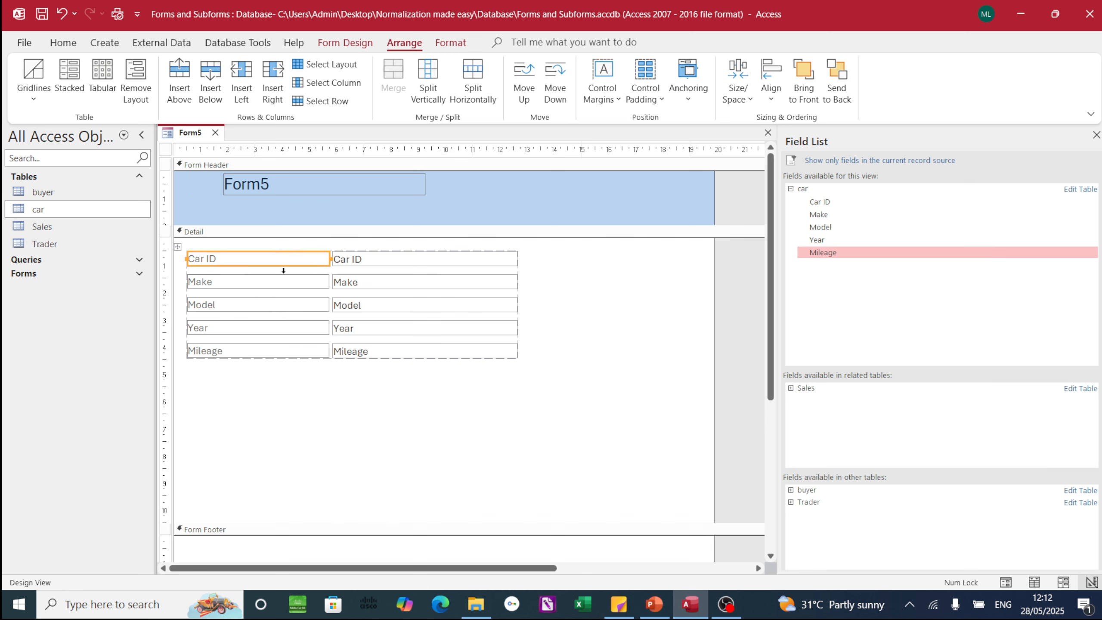
{"action": "left_click", "coordinate": [270, 282], "text": "shift"}
{"action": "left_click", "coordinate": [263, 305], "text": "shift"}
{"action": "left_click", "coordinate": [257, 328], "text": "shift"}
{"action": "left_click", "coordinate": [259, 351], "text": "shift"}
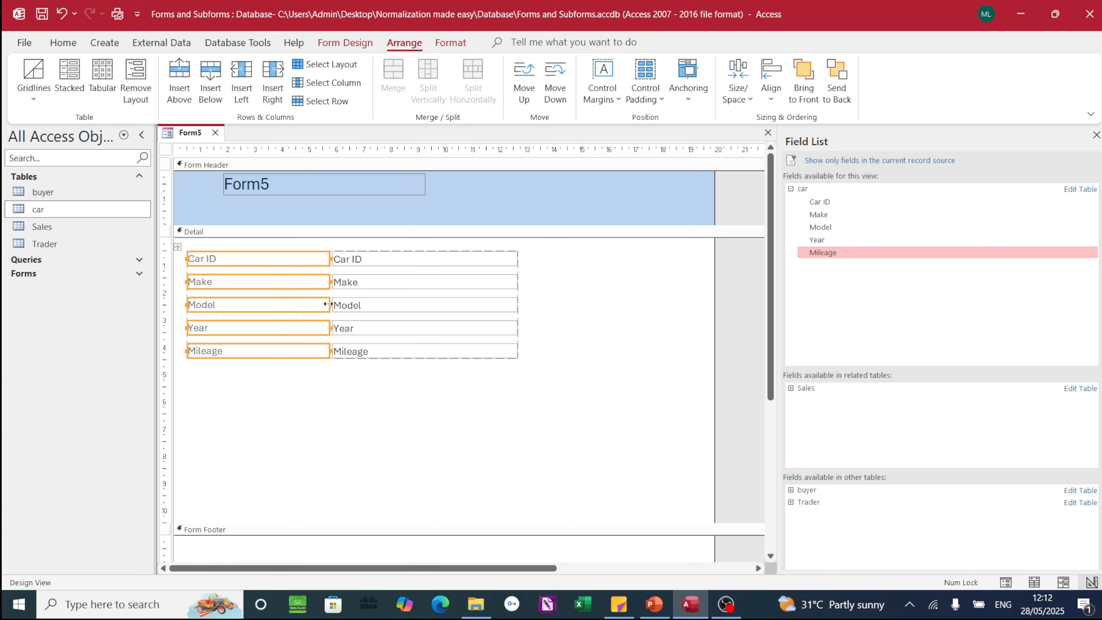
{"action": "left_click_drag", "start_coordinate": [328, 304], "coordinate": [236, 310]}
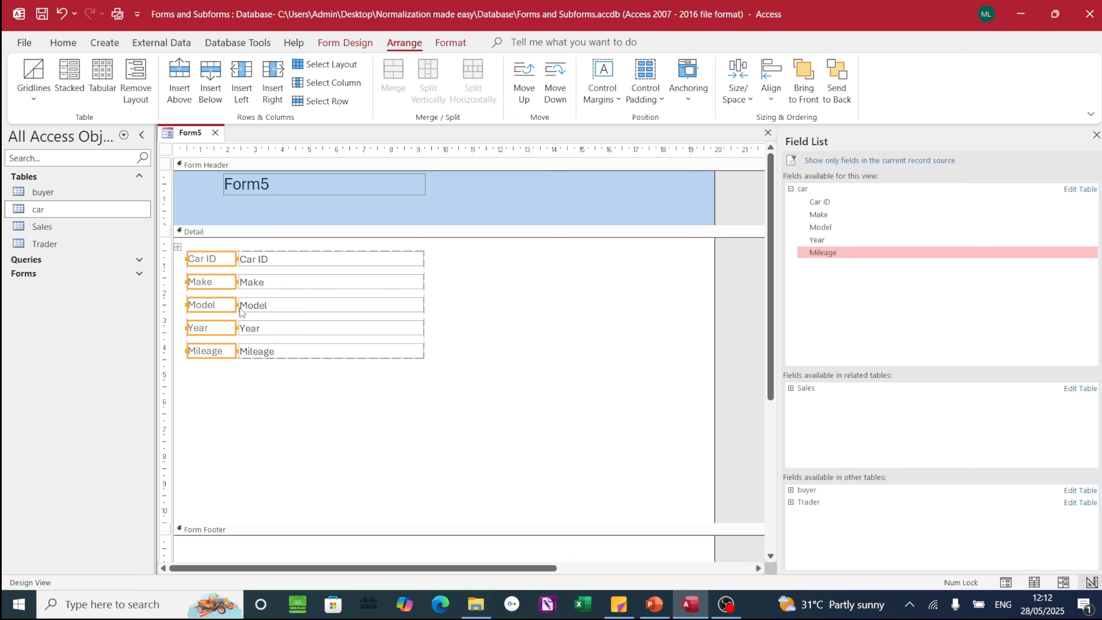
{"action": "left_click", "coordinate": [245, 386]}
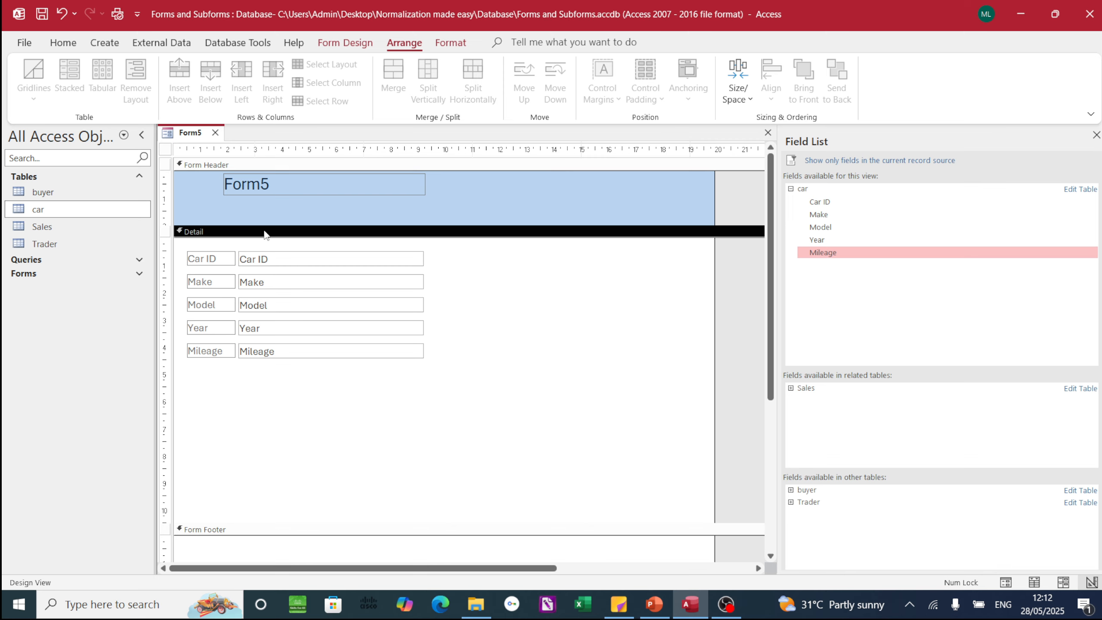
Review the list of form creation methods in PowerPoint and return to Access
{"action": "left_click", "coordinate": [652, 605]}
{"action": "left_click", "coordinate": [690, 604]}
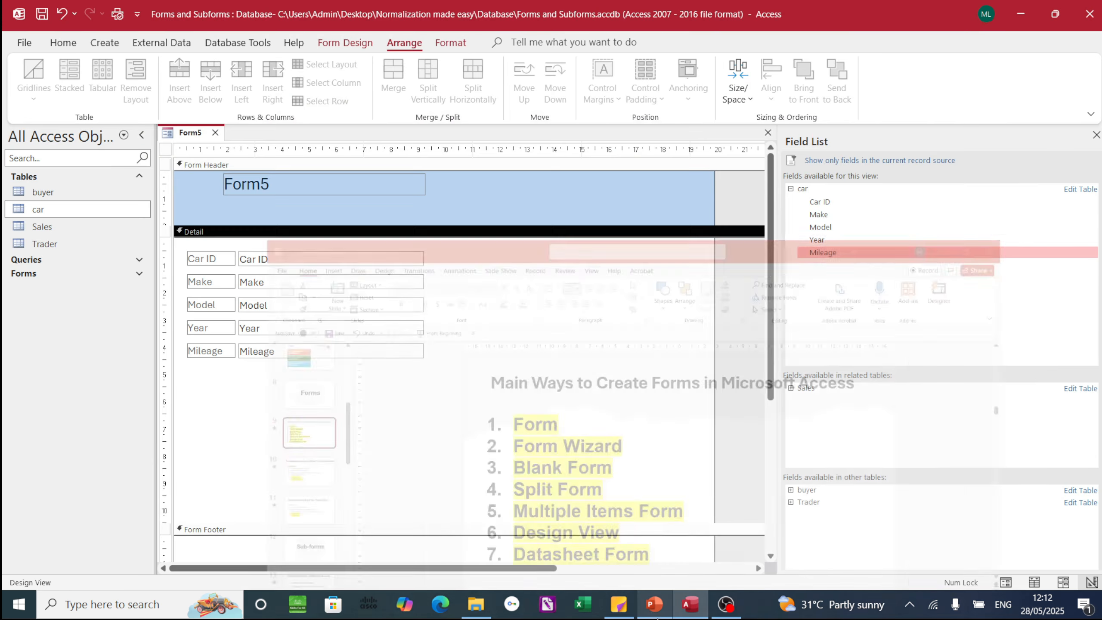
Change the title text in the Form Header to Form6
{"action": "left_click", "coordinate": [273, 185]}
{"action": "left_click", "coordinate": [274, 186]}
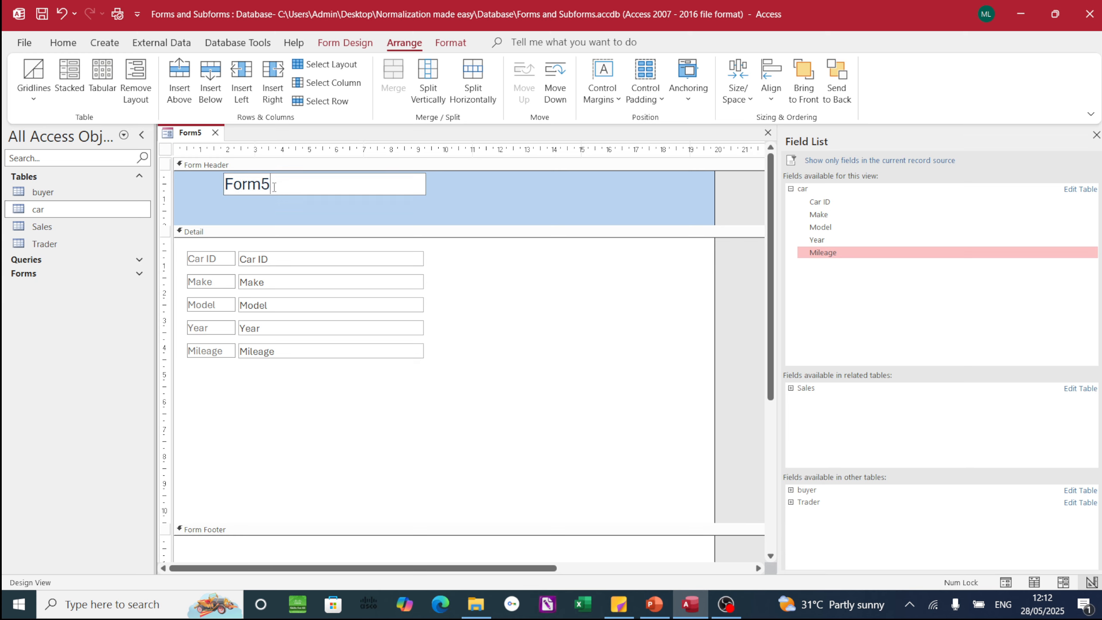
{"action": "key", "text": "BackSpace"}
{"action": "type", "text": "6"}
Close the new car form and save its design under the name Form6
{"action": "left_click", "coordinate": [215, 133]}
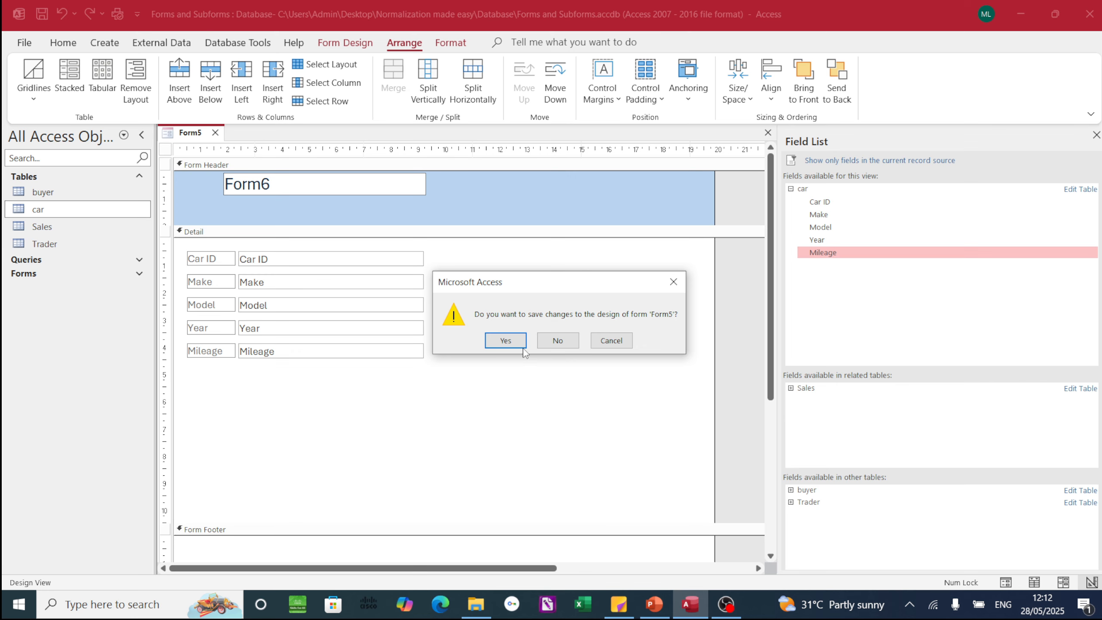
{"action": "left_click", "coordinate": [503, 340]}
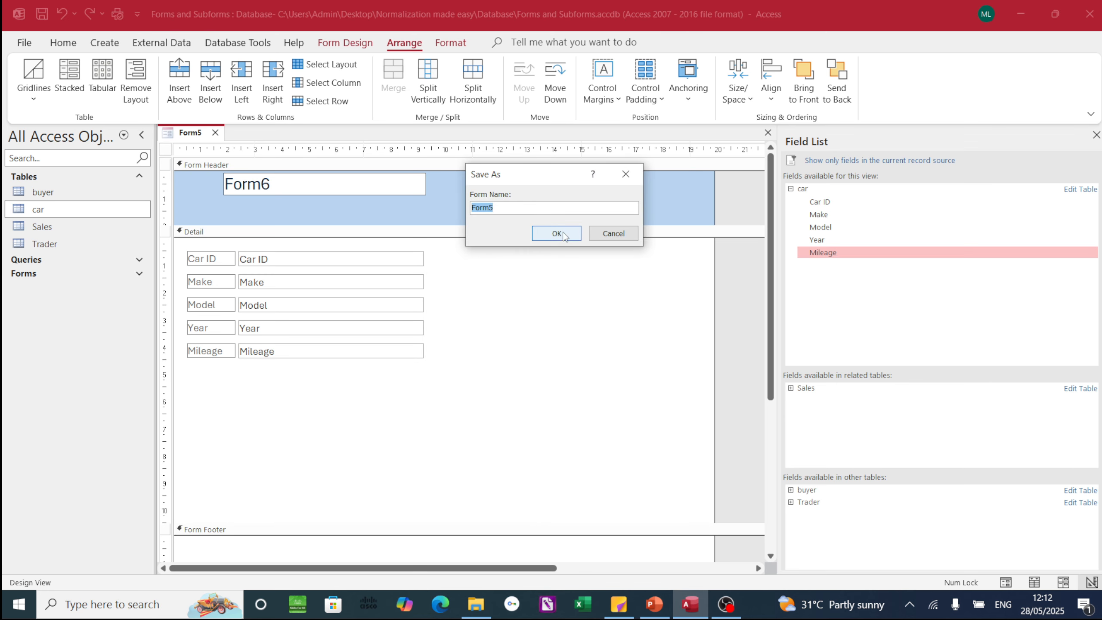
{"action": "left_click", "coordinate": [503, 209]}
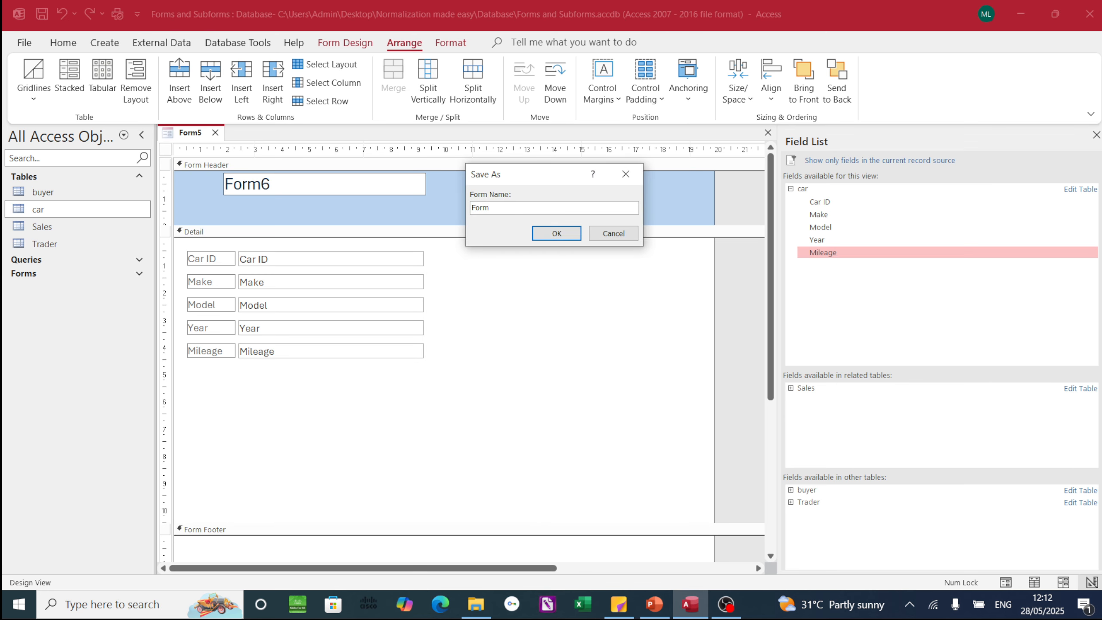
{"action": "left_click", "coordinate": [556, 234]}
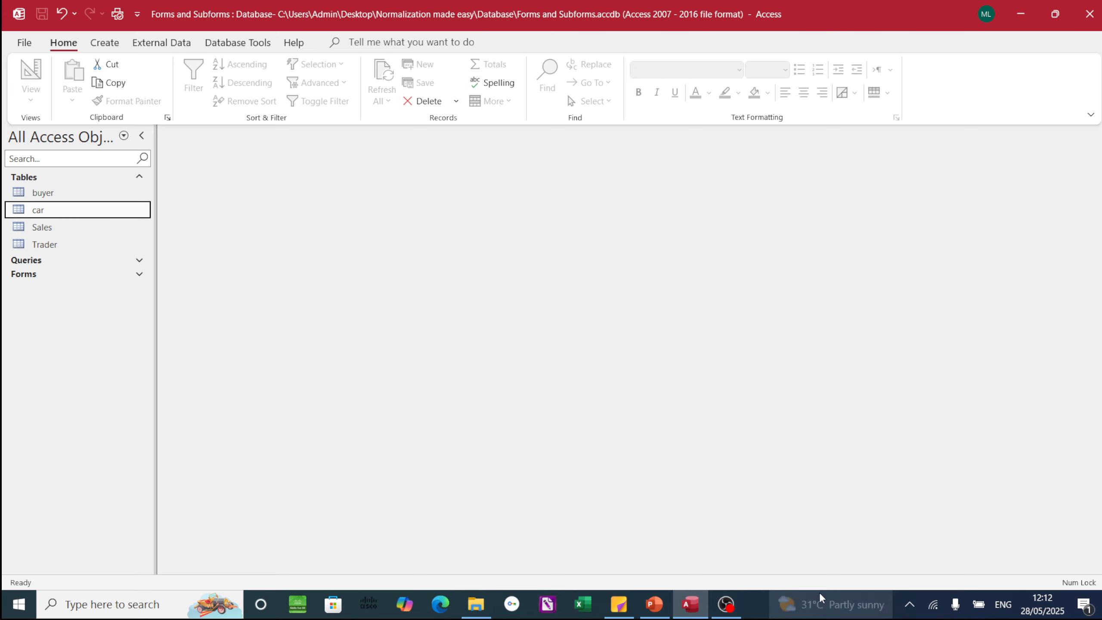
Check the form methods list in PowerPoint, return to Access and create a Datasheet form from the car table
{"action": "left_click", "coordinate": [660, 609]}
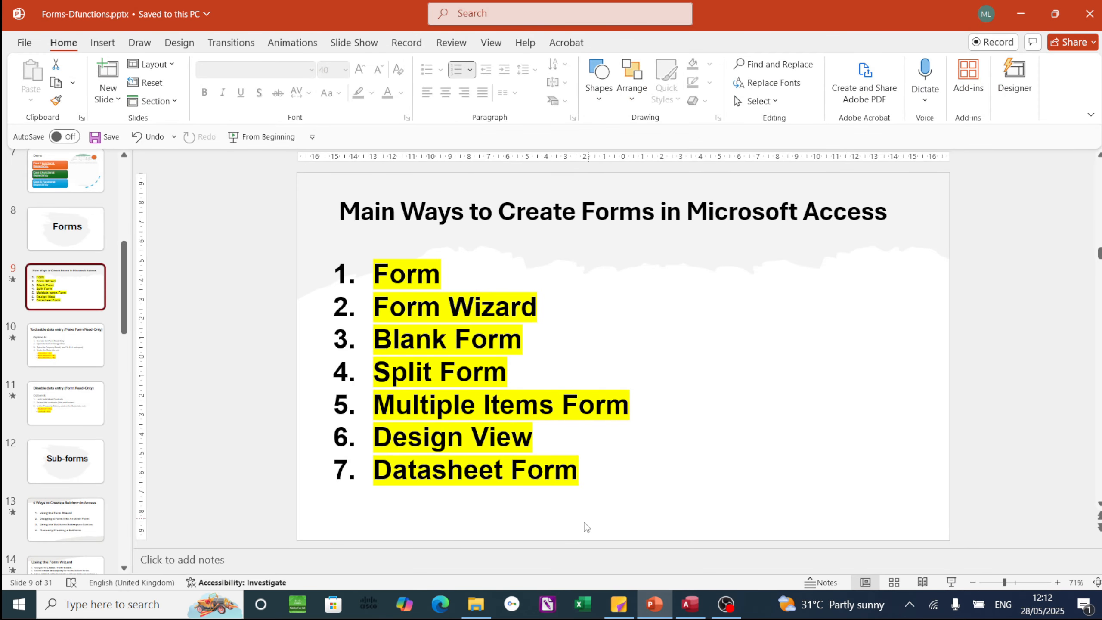
{"action": "left_click", "coordinate": [691, 605]}
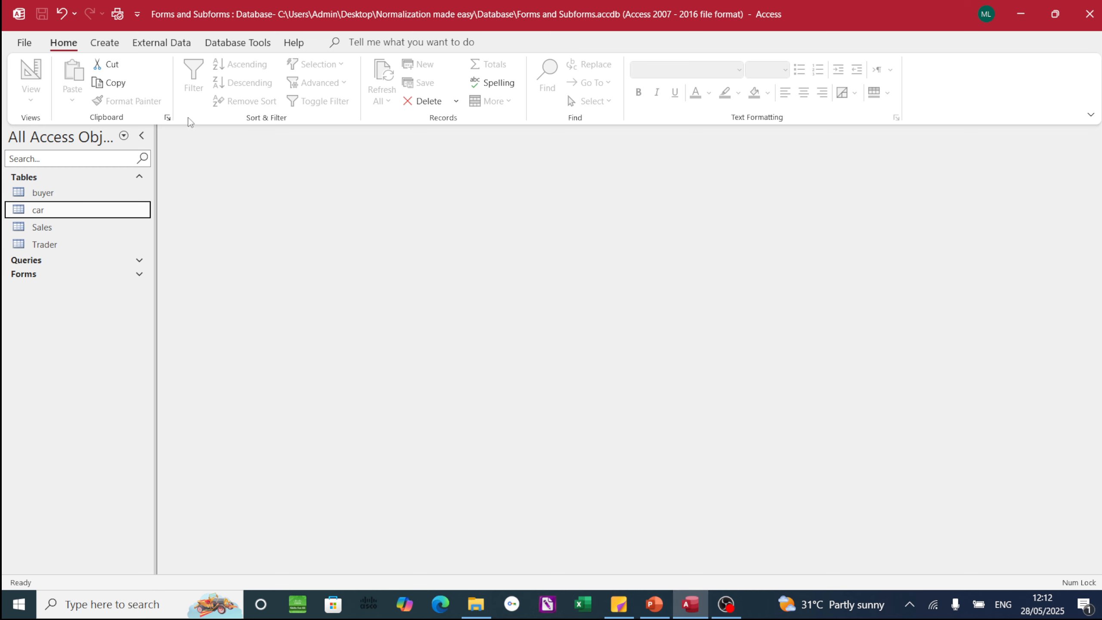
{"action": "left_click", "coordinate": [101, 44]}
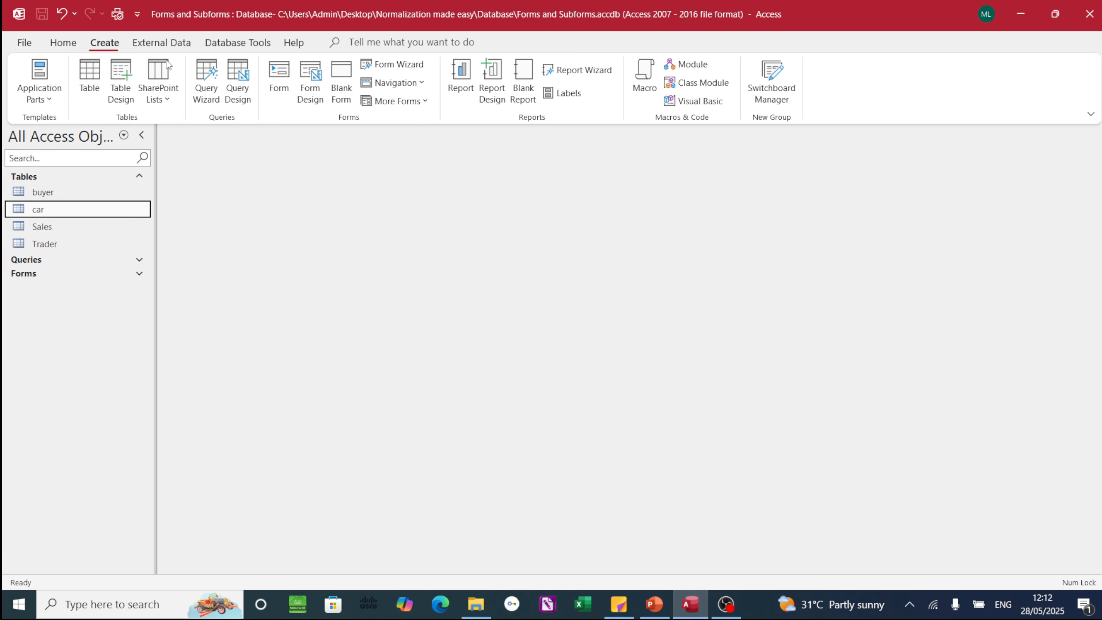
{"action": "left_click", "coordinate": [412, 104]}
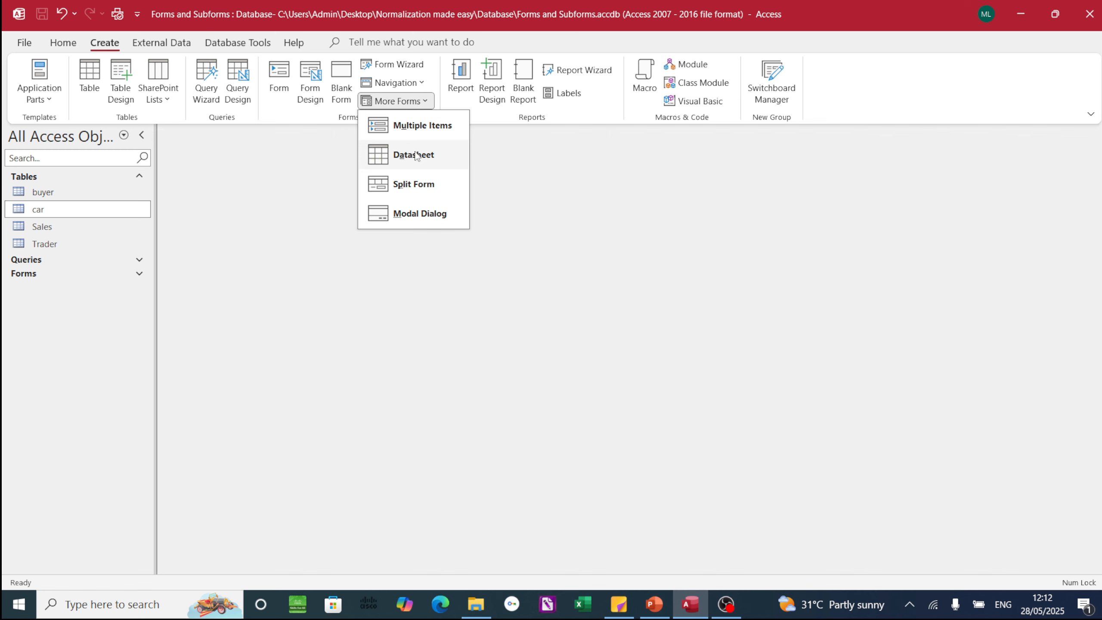
{"action": "left_click", "coordinate": [417, 167]}
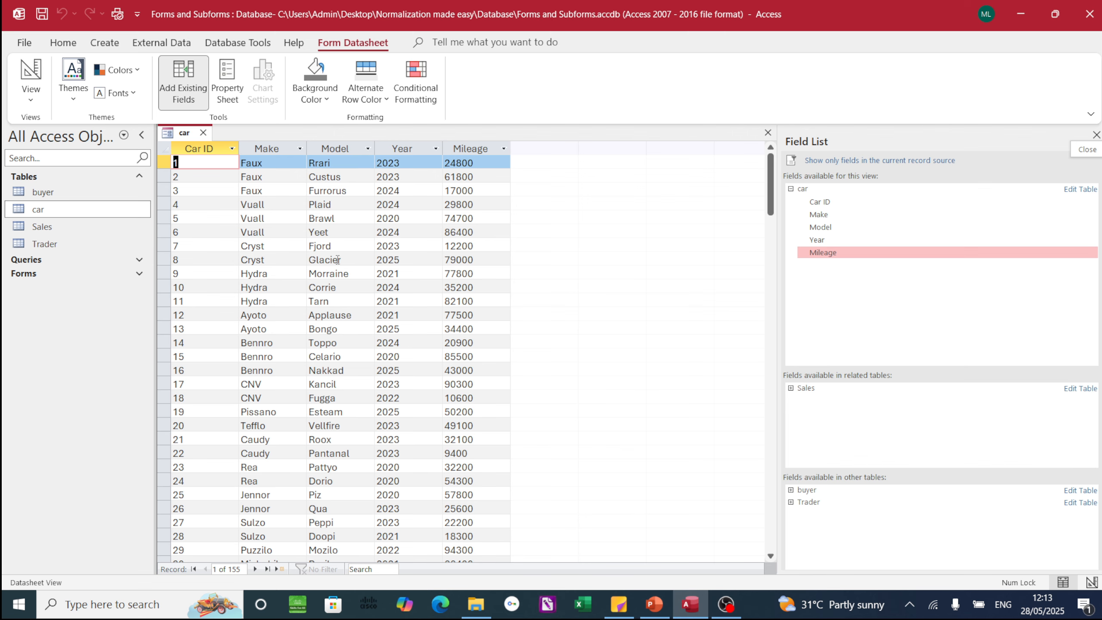
{"action": "scroll", "coordinate": [349, 339], "scroll_direction": "down", "scroll_amount": 20}
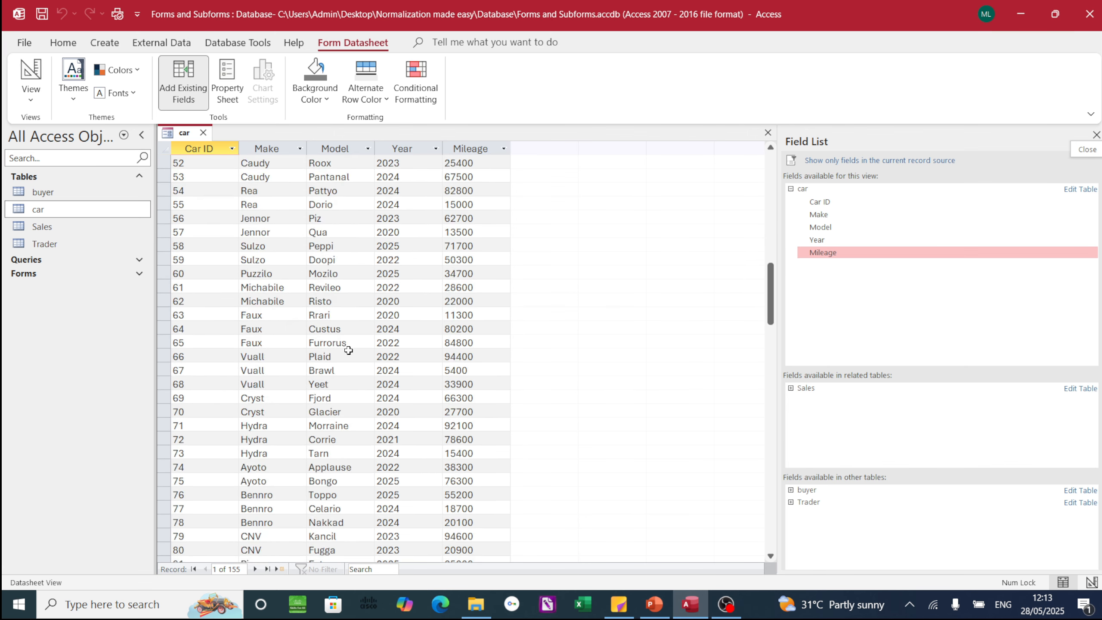
Close the car datasheet form and save it as Forms7, declining to replace the existing Forms5
{"action": "left_click", "coordinate": [204, 134]}
{"action": "left_click", "coordinate": [508, 341]}
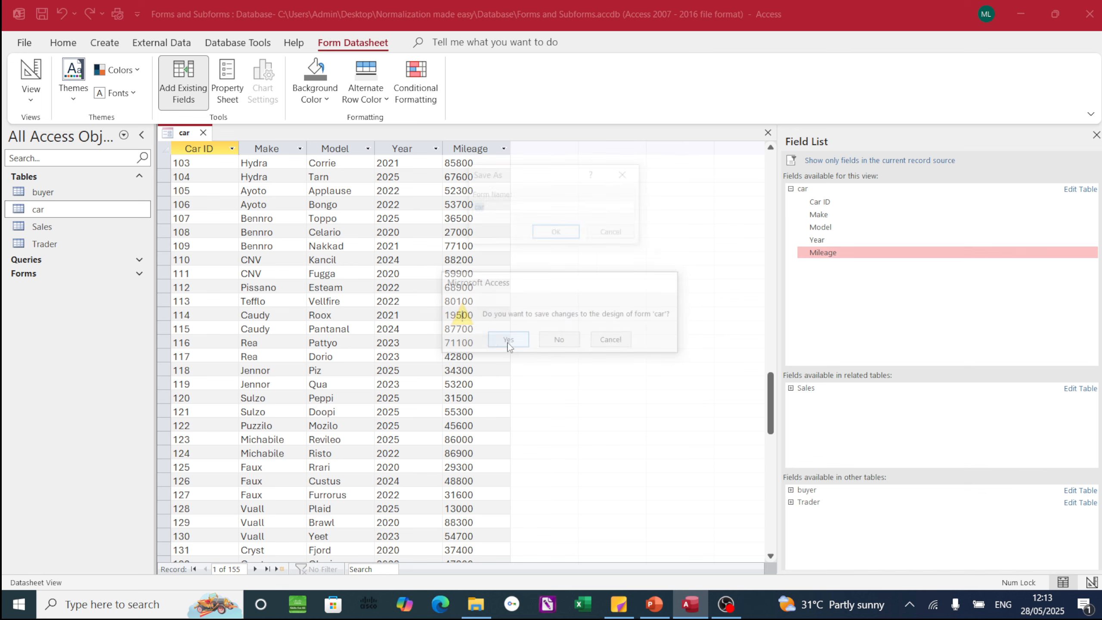
{"action": "type", "text": "For"}
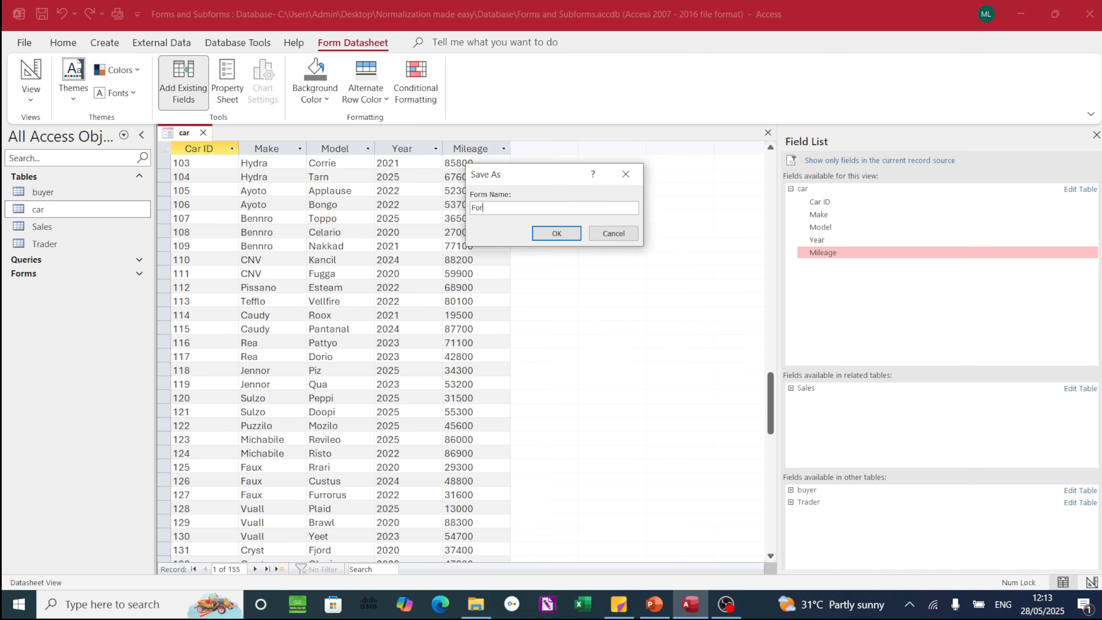
{"action": "type", "text": "ms5"}
{"action": "left_click", "coordinate": [562, 231]}
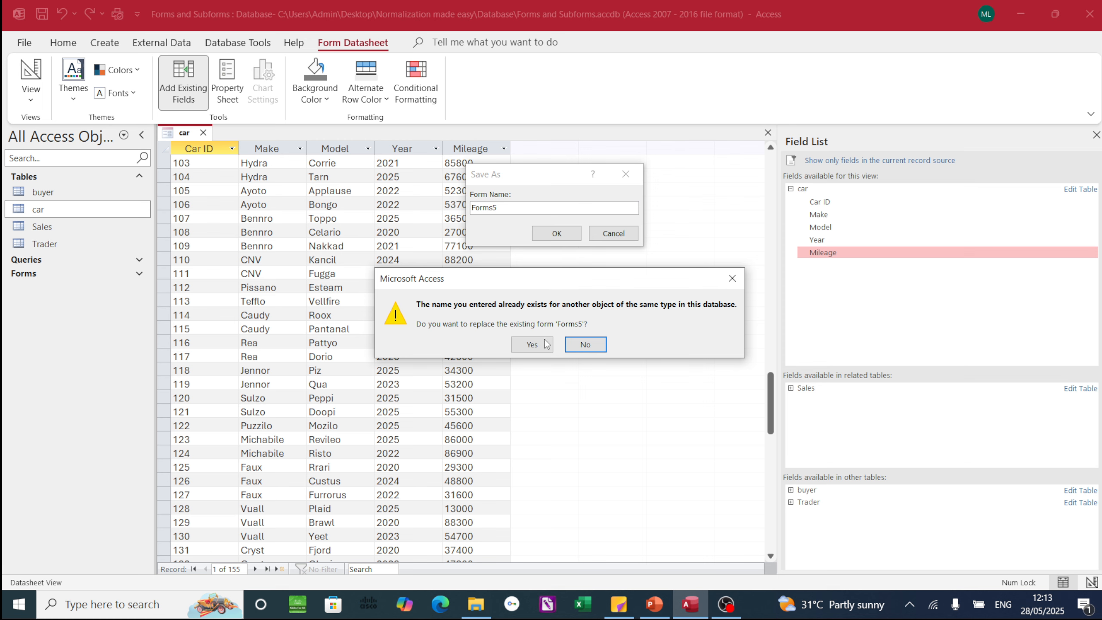
{"action": "left_click", "coordinate": [526, 352]}
{"action": "left_click", "coordinate": [584, 346]}
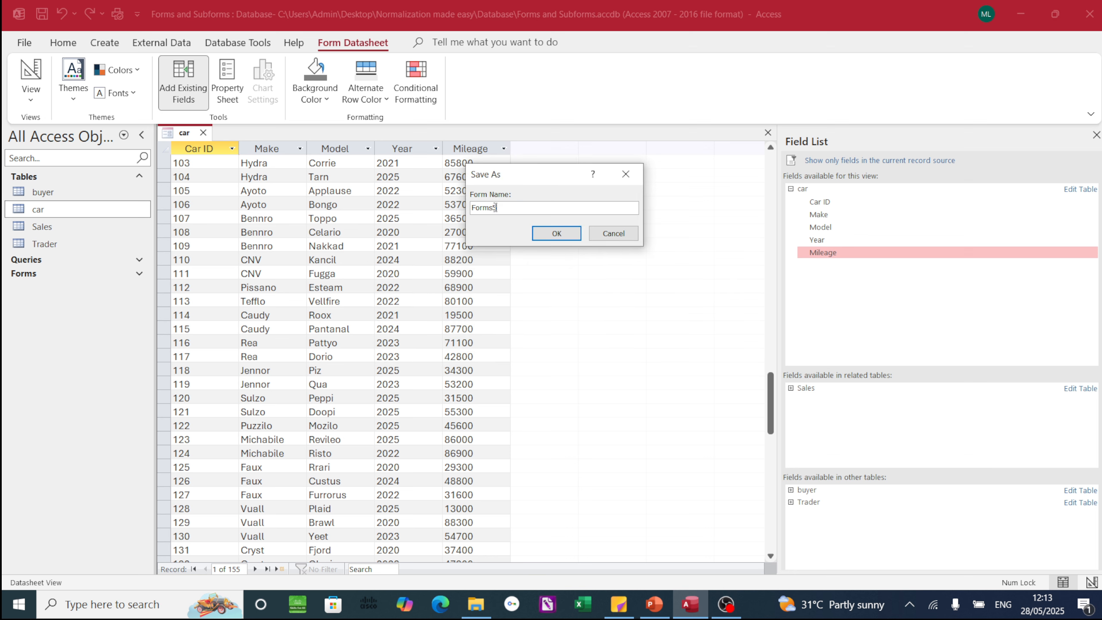
{"action": "left_click", "coordinate": [543, 233]}
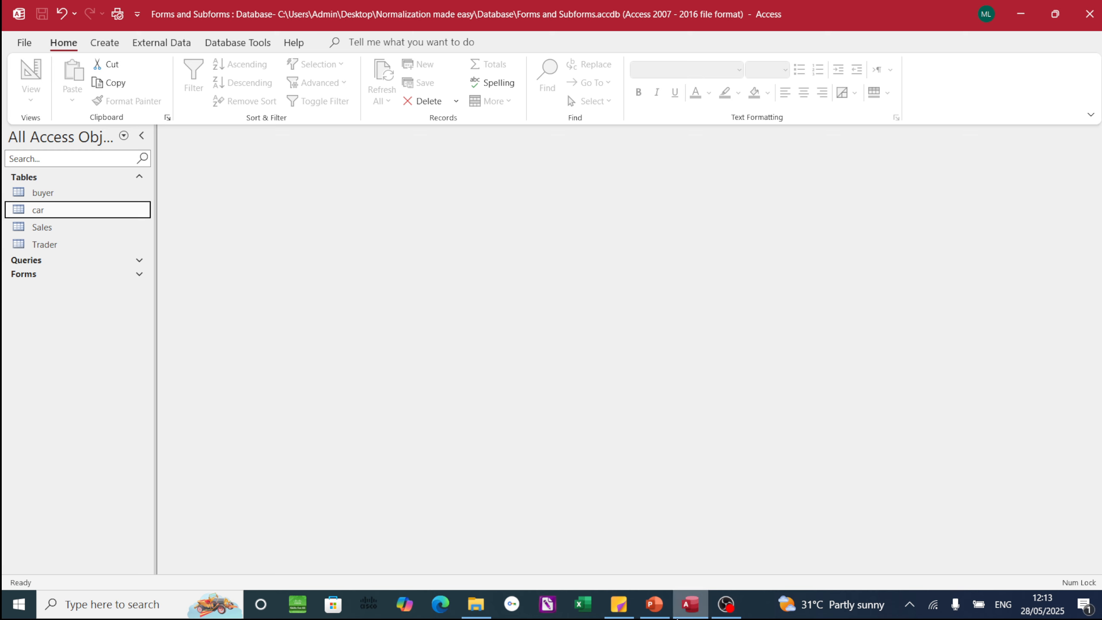
Expand the list of forms and open Form1 and Form2
{"action": "left_click", "coordinate": [56, 278]}
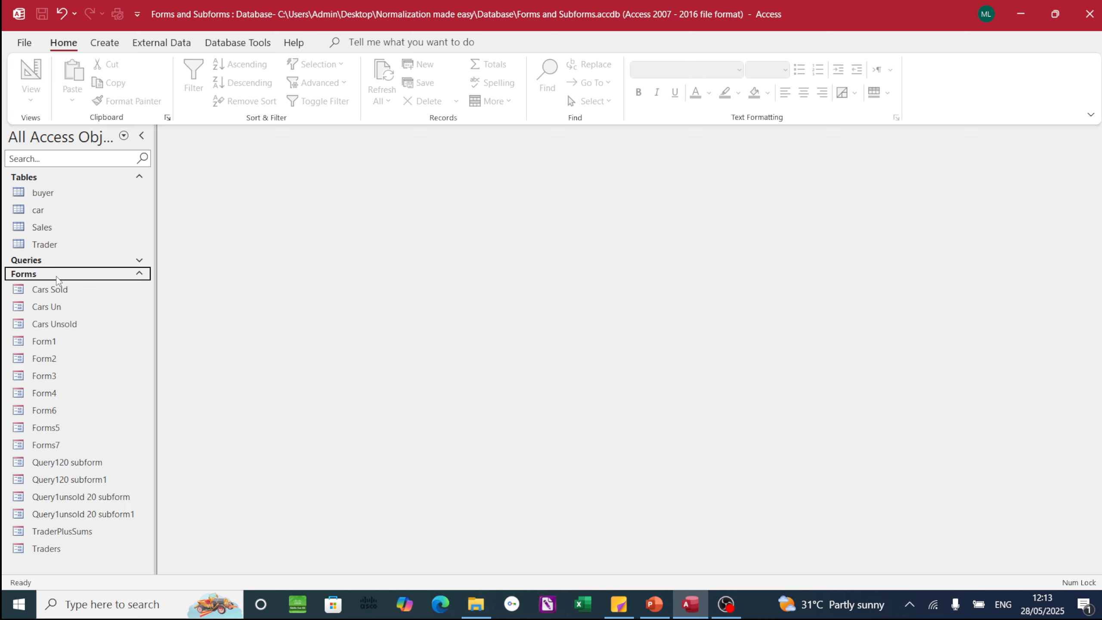
{"action": "left_click", "coordinate": [47, 344]}
{"action": "double_click", "coordinate": [47, 344]}
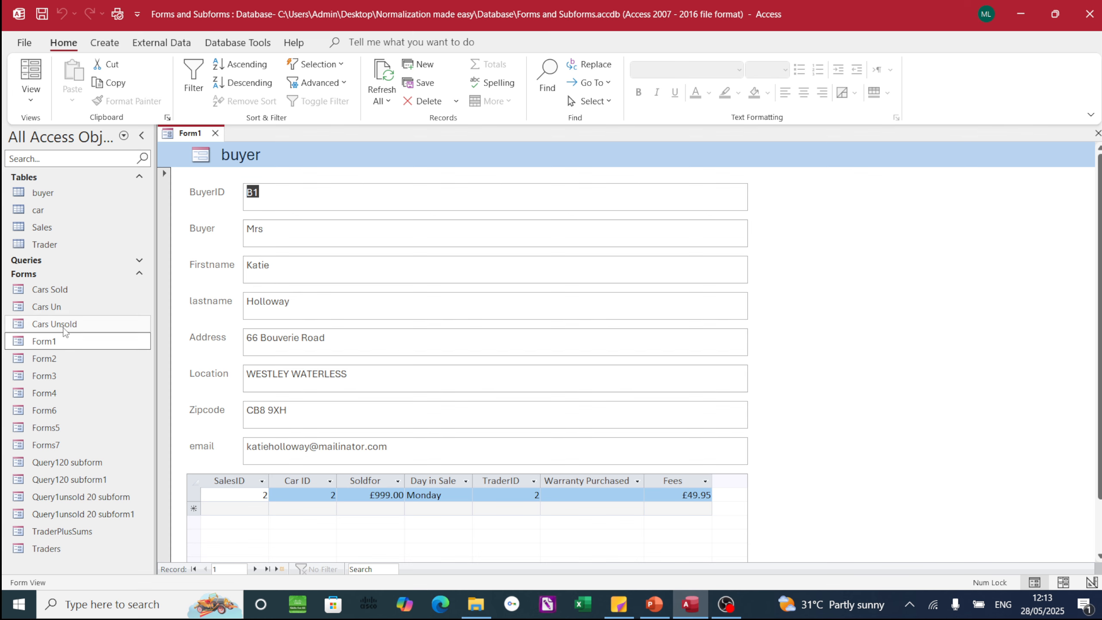
{"action": "double_click", "coordinate": [48, 364]}
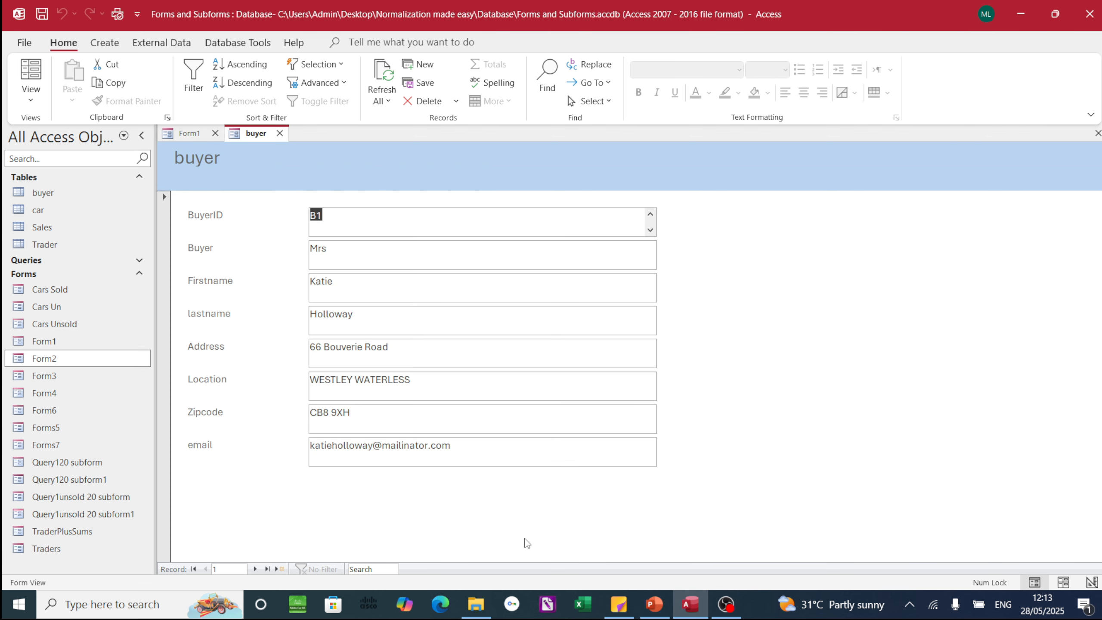
Switch to PowerPoint, review the Option A slide on making a form read-only, and return to Access
{"action": "left_click", "coordinate": [653, 605]}
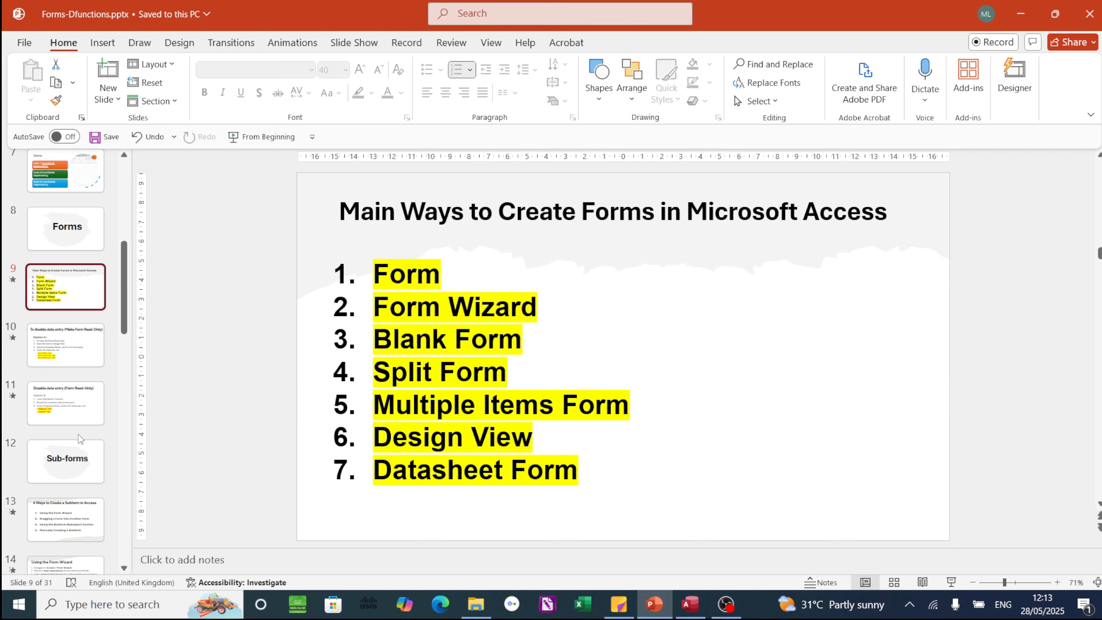
{"action": "left_click", "coordinate": [82, 358]}
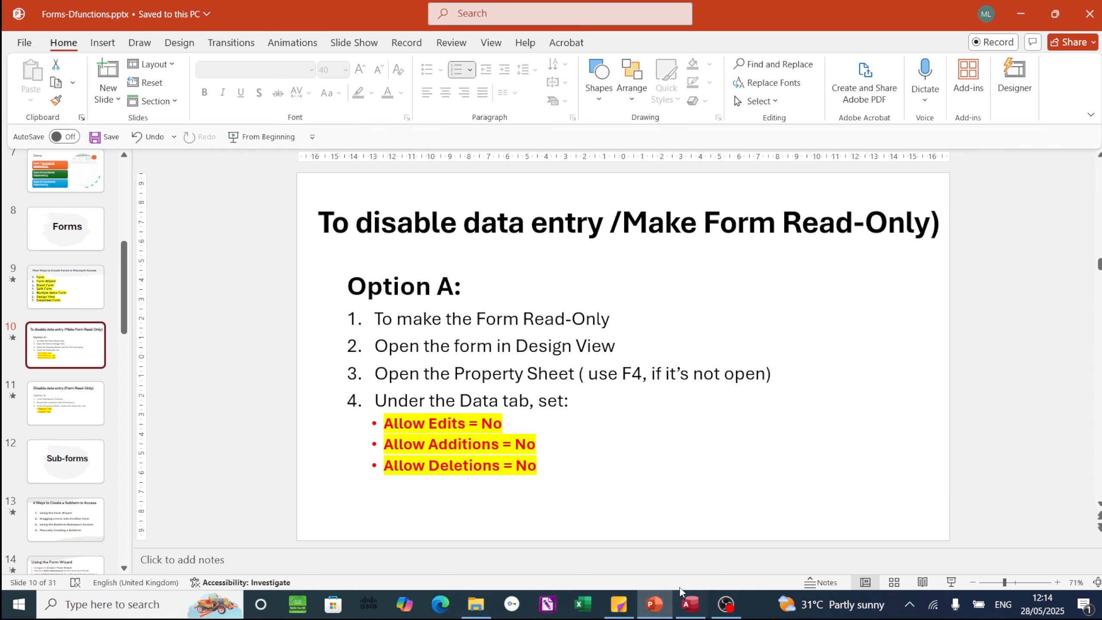
{"action": "mouse_move", "coordinate": [686, 607]}
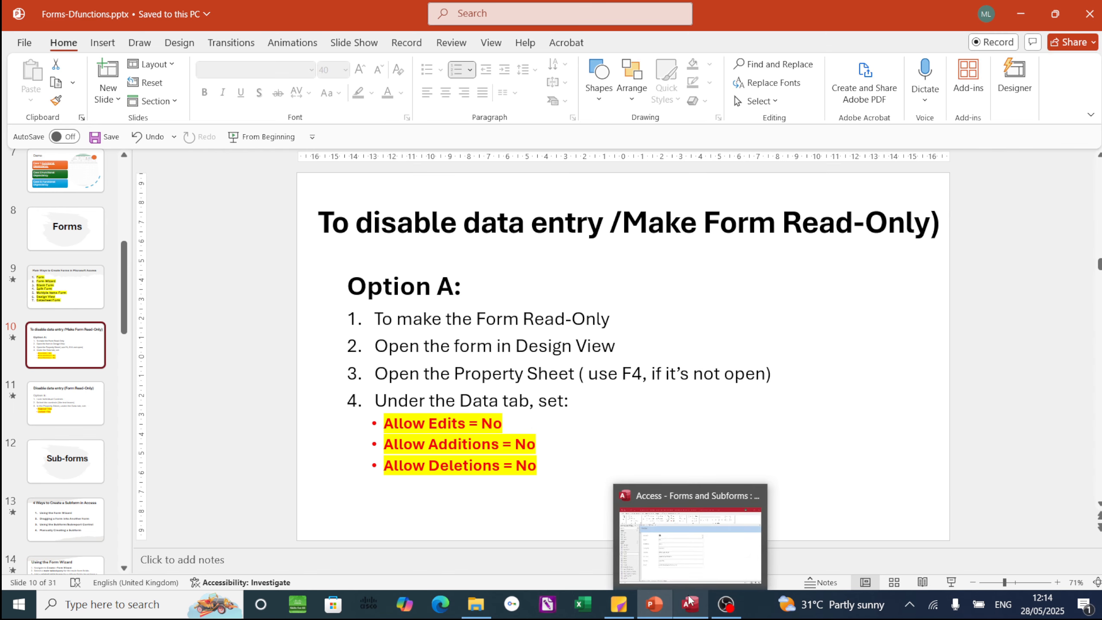
{"action": "left_click", "coordinate": [690, 558]}
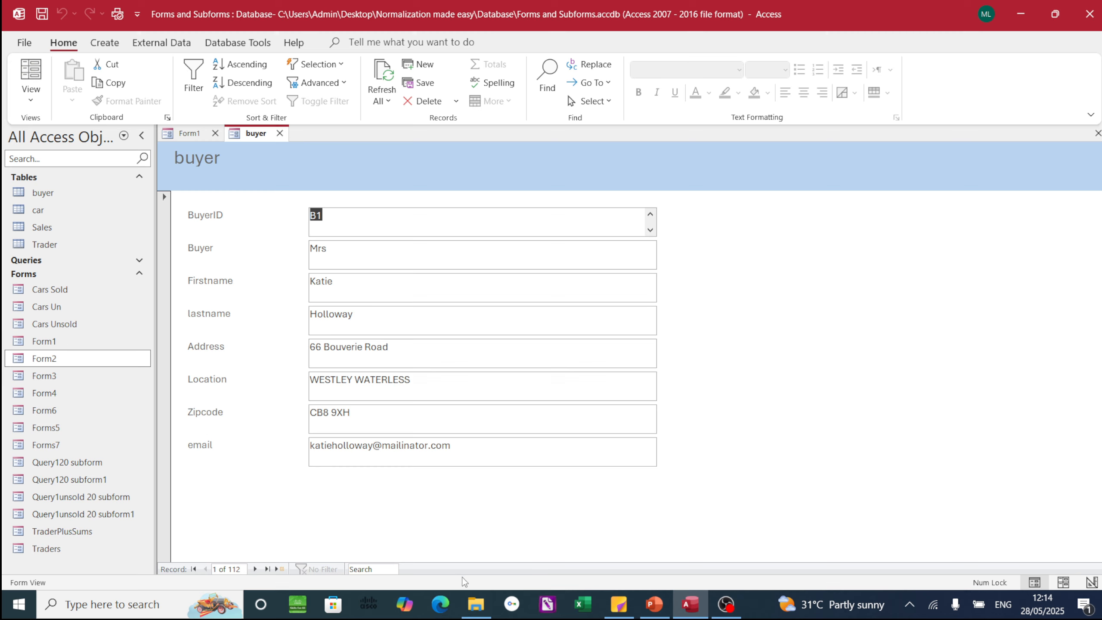
Close Form1 and switch Form2 to Design View
{"action": "left_click", "coordinate": [215, 134]}
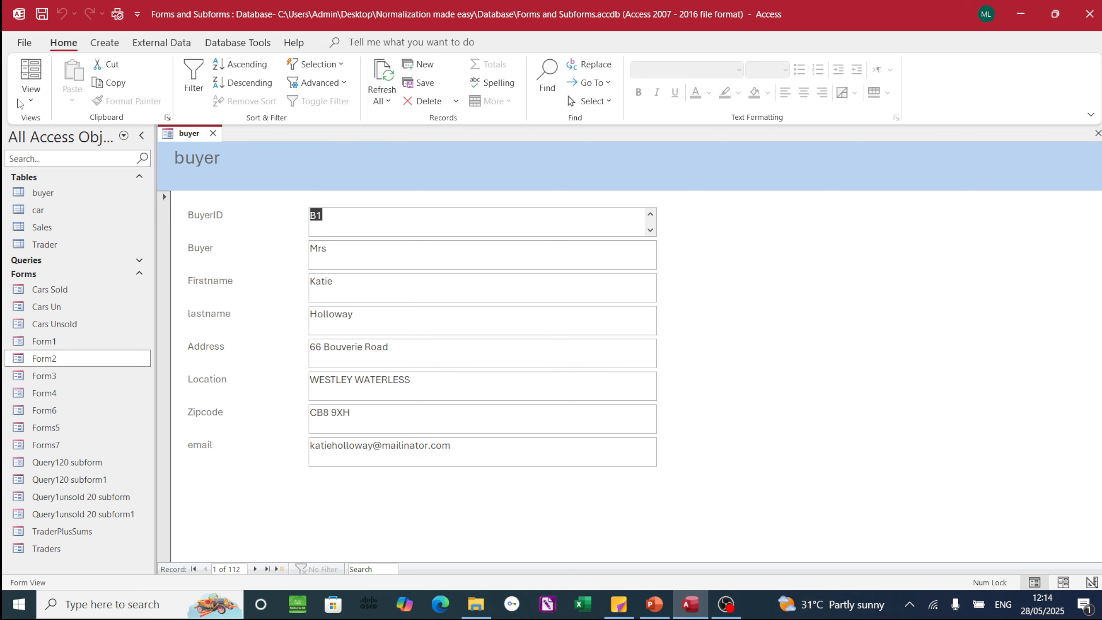
{"action": "left_click", "coordinate": [32, 103]}
{"action": "left_click", "coordinate": [65, 191]}
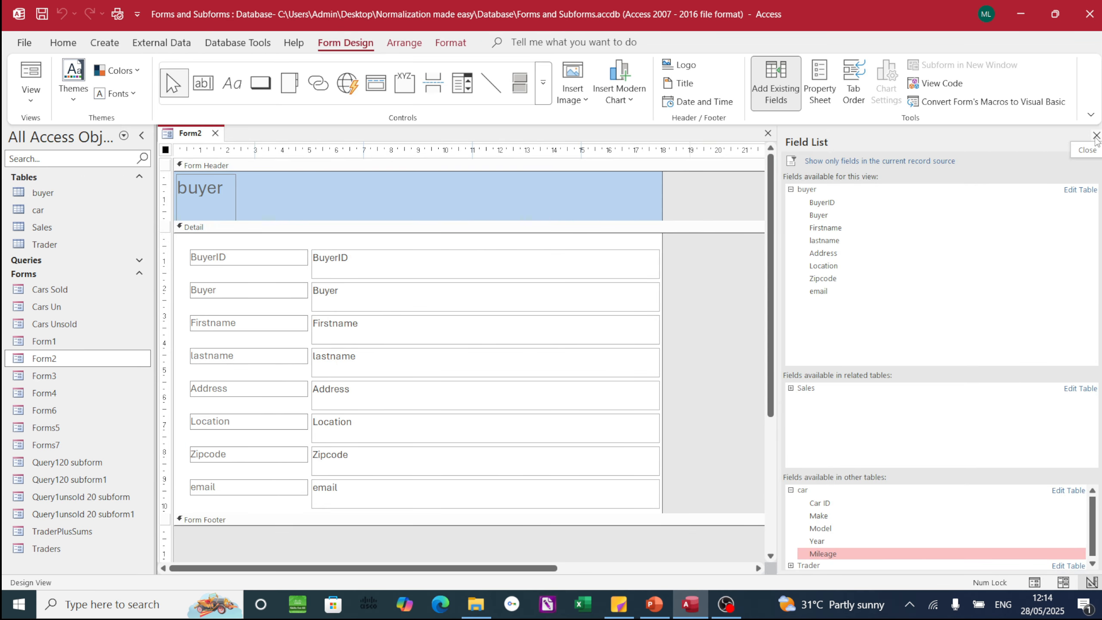
Close the Field List and display the Property Sheet for the whole of Form2
{"action": "left_click", "coordinate": [1096, 136]}
{"action": "left_click", "coordinate": [166, 161]}
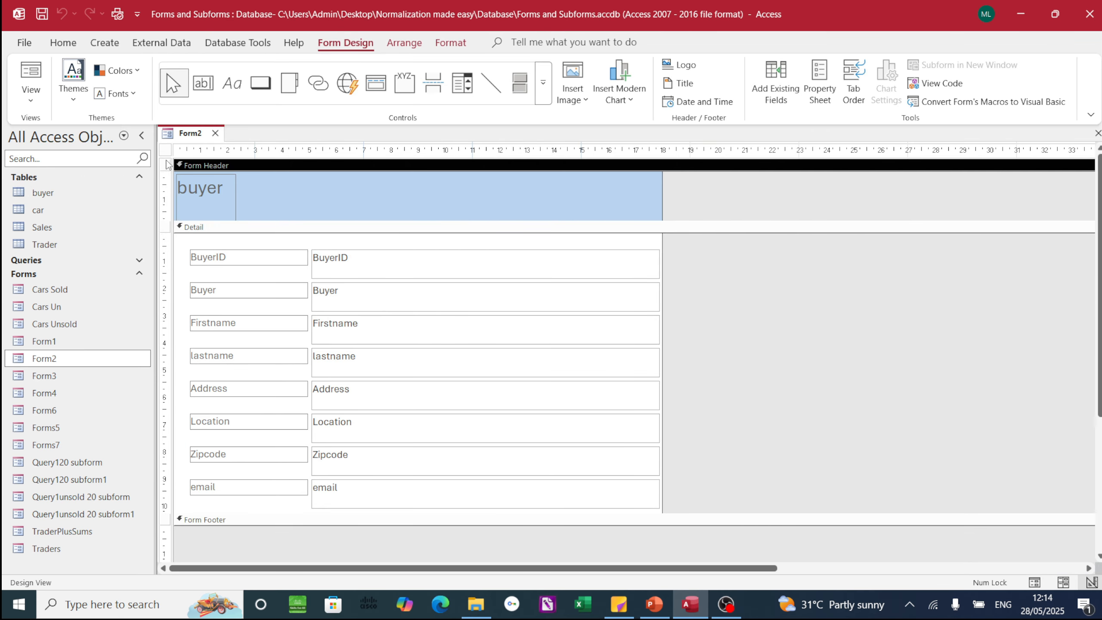
{"action": "left_click", "coordinate": [168, 151]}
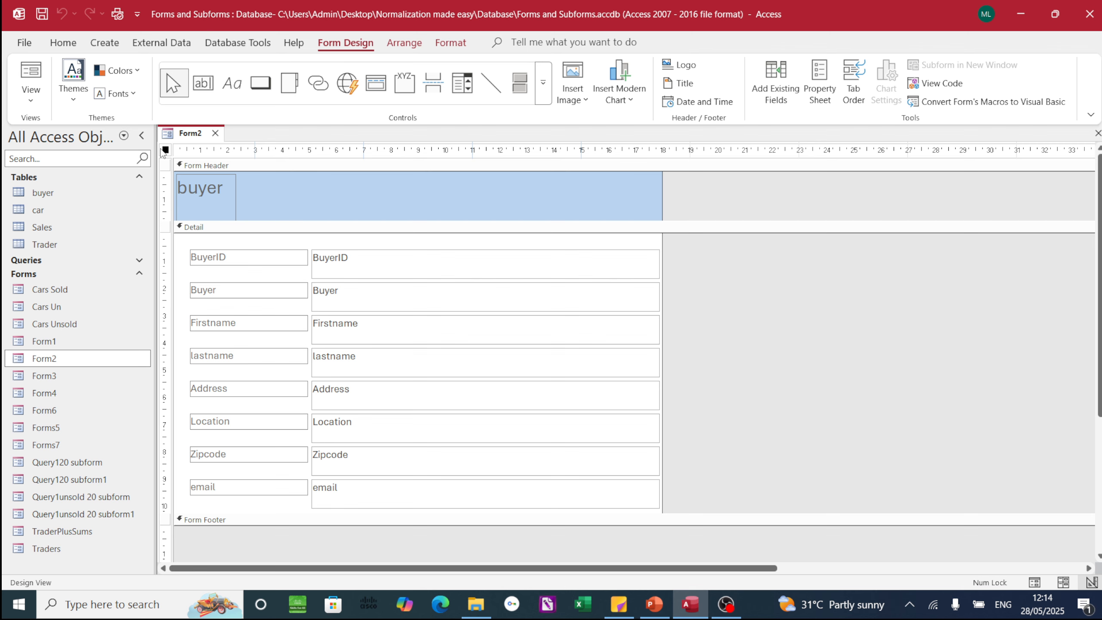
{"action": "right_click", "coordinate": [166, 151]}
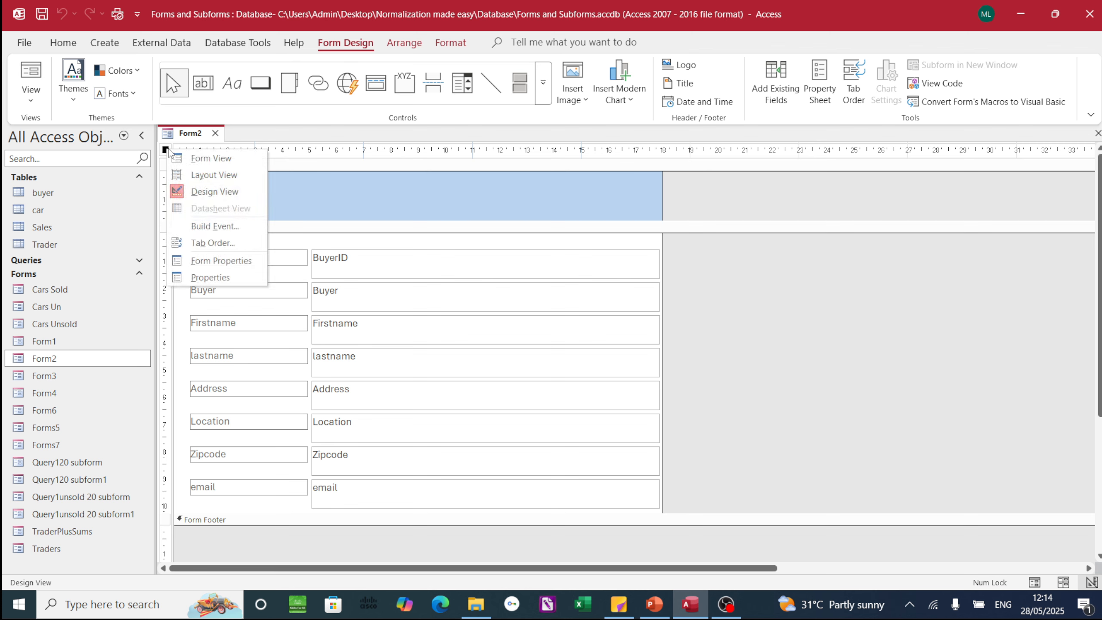
{"action": "left_click", "coordinate": [217, 279]}
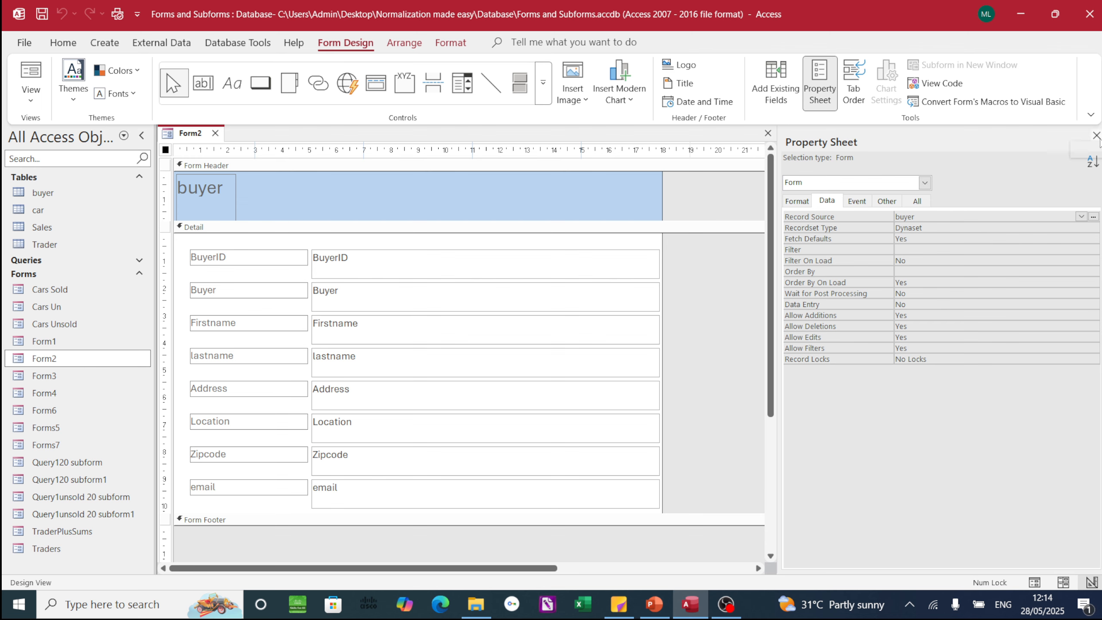
{"action": "left_click", "coordinate": [1096, 136]}
{"action": "right_click", "coordinate": [732, 320]}
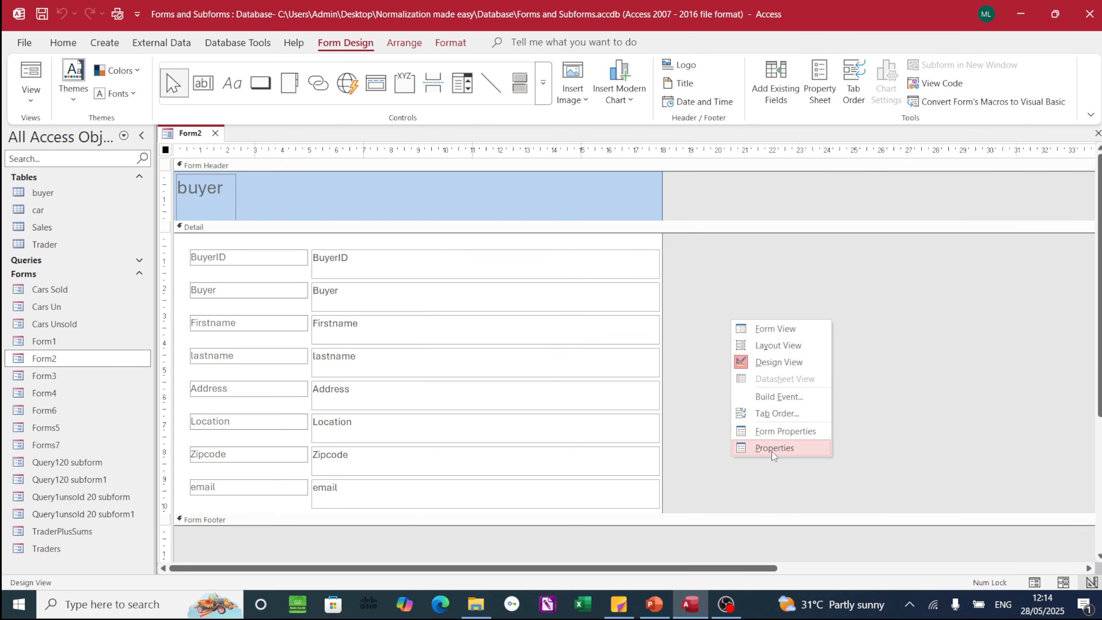
{"action": "left_click", "coordinate": [772, 451]}
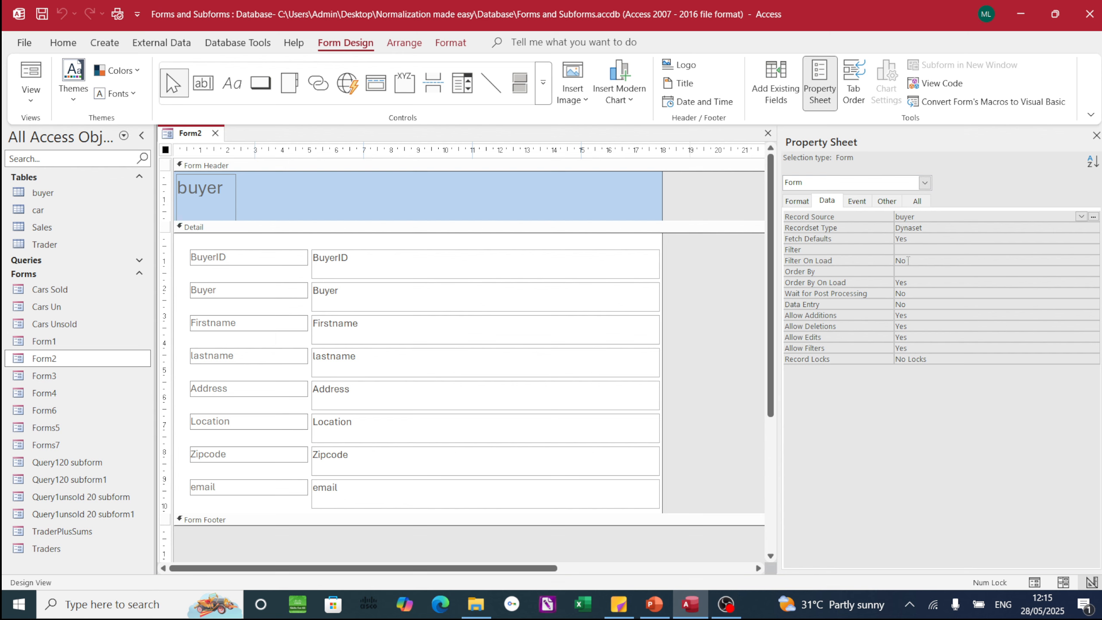
Set Form2's Allow Additions, Allow Deletions and Allow Edits properties to No
{"action": "left_click", "coordinate": [907, 315]}
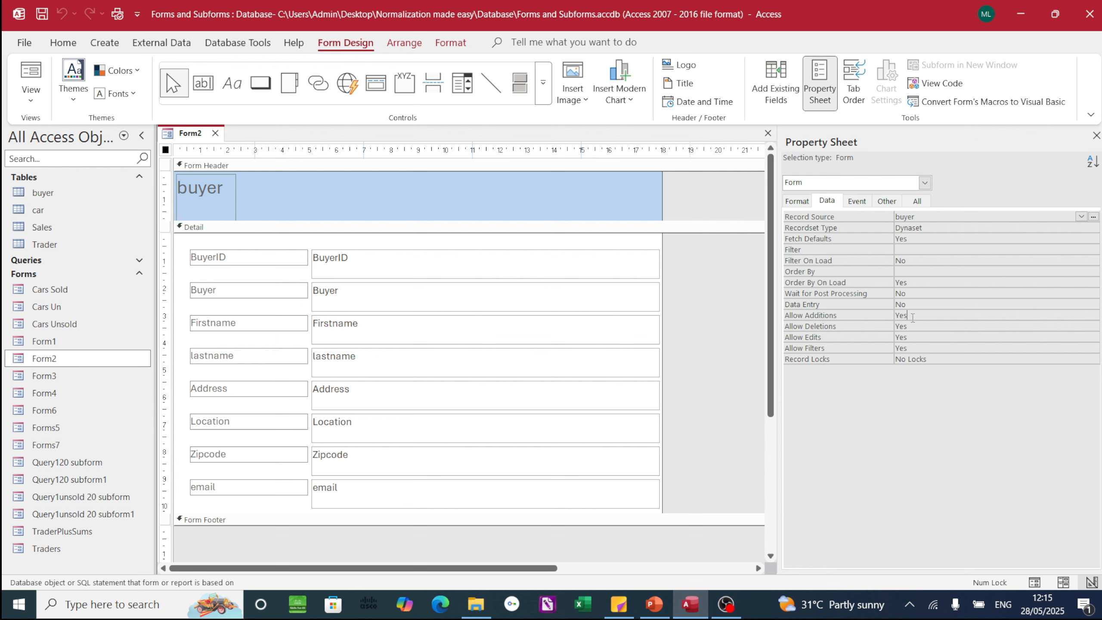
{"action": "left_click", "coordinate": [1093, 316]}
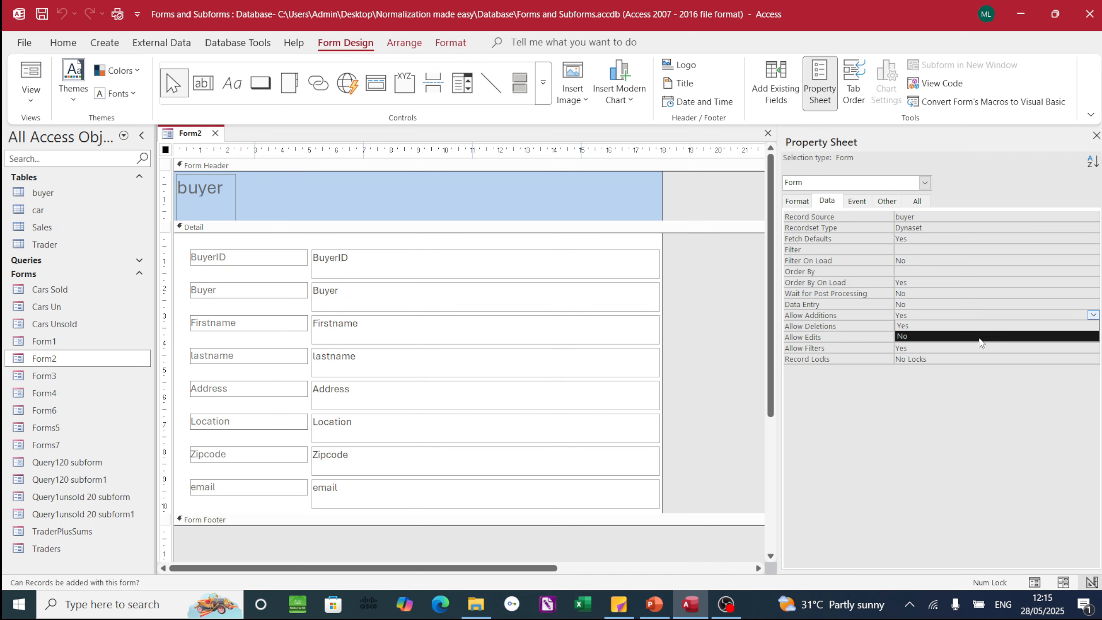
{"action": "left_click", "coordinate": [929, 336]}
{"action": "left_click", "coordinate": [927, 329]}
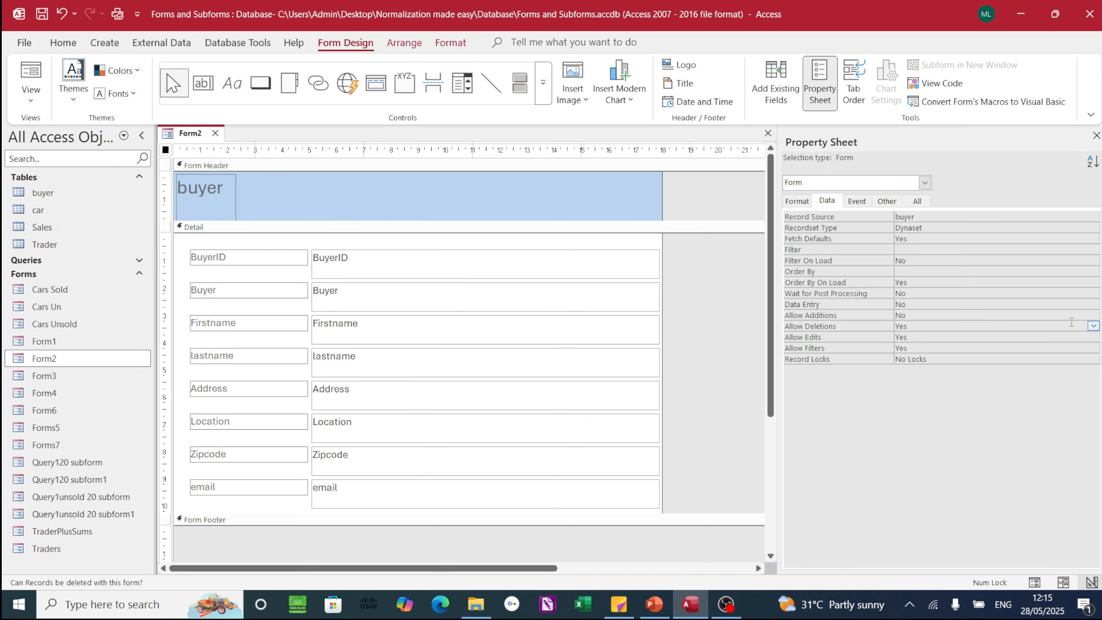
{"action": "left_click", "coordinate": [1093, 325]}
{"action": "left_click", "coordinate": [950, 348]}
{"action": "left_click", "coordinate": [923, 338]}
{"action": "left_click", "coordinate": [1093, 338]}
{"action": "left_click", "coordinate": [943, 360]}
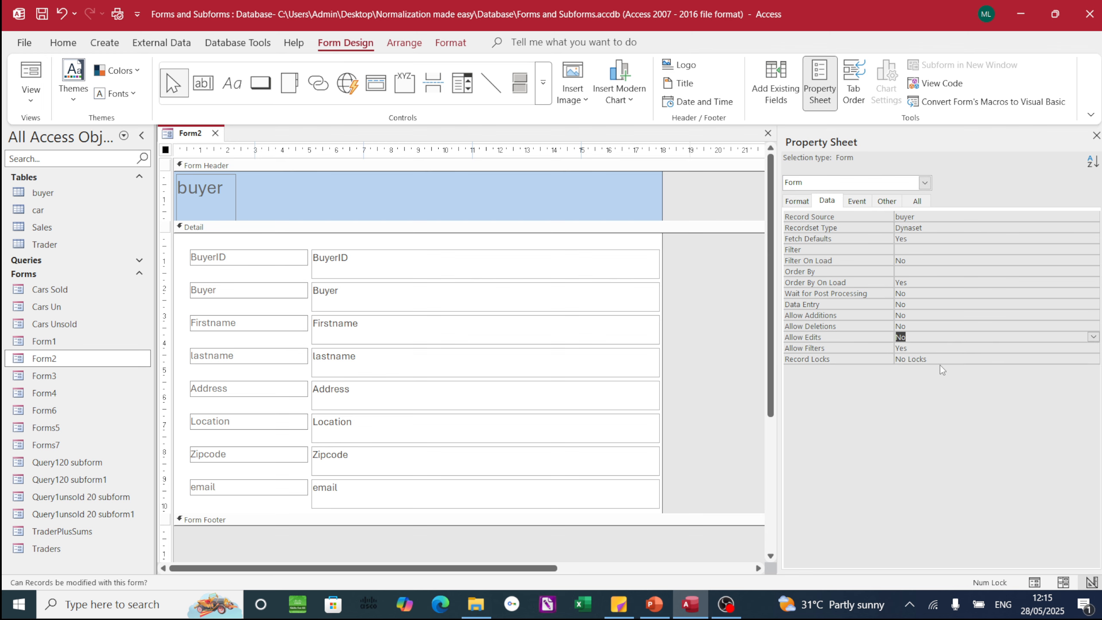
Set Form2's Scroll Bars format property to Neither
{"action": "left_click", "coordinate": [794, 201]}
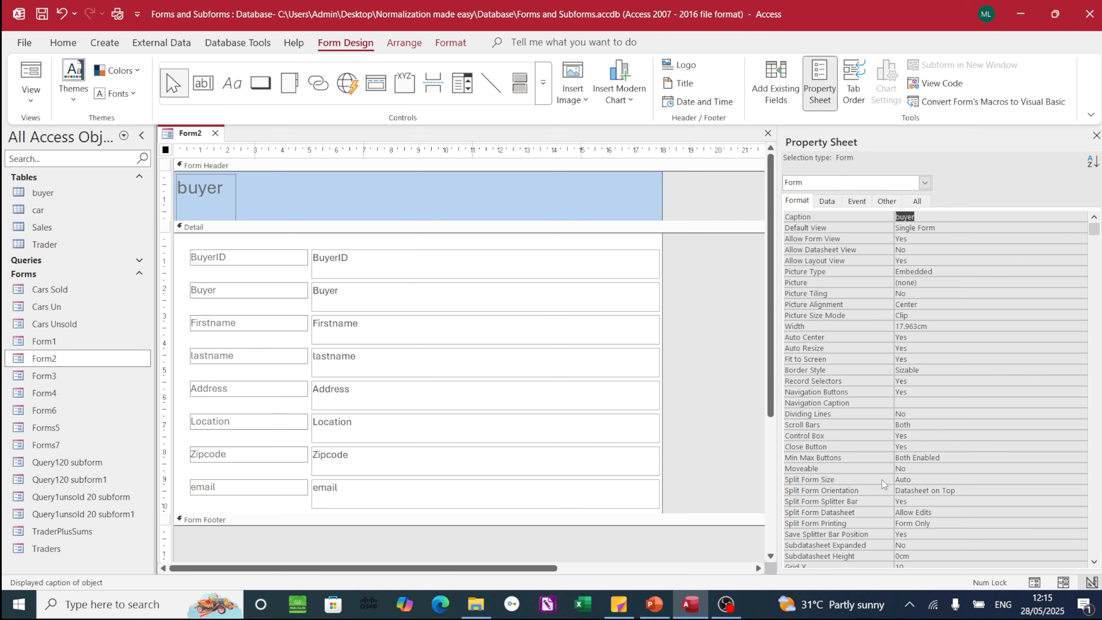
{"action": "left_click", "coordinate": [838, 424]}
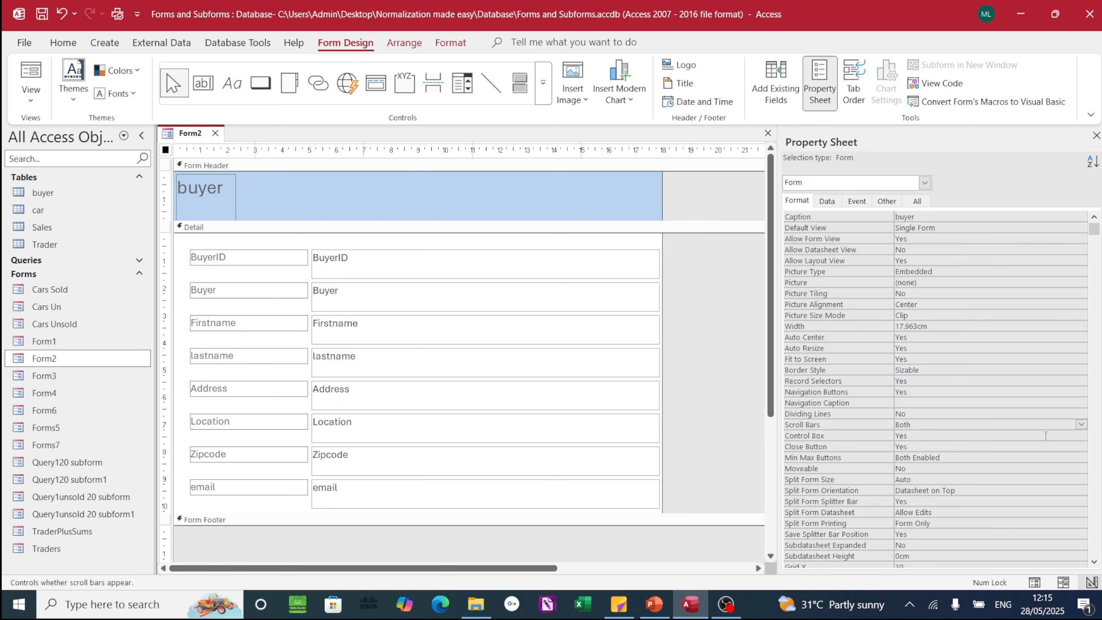
{"action": "left_click", "coordinate": [1082, 424]}
{"action": "left_click", "coordinate": [941, 436]}
Set Form2's Record Selectors and Navigation Buttons properties to No
{"action": "left_click", "coordinate": [910, 381]}
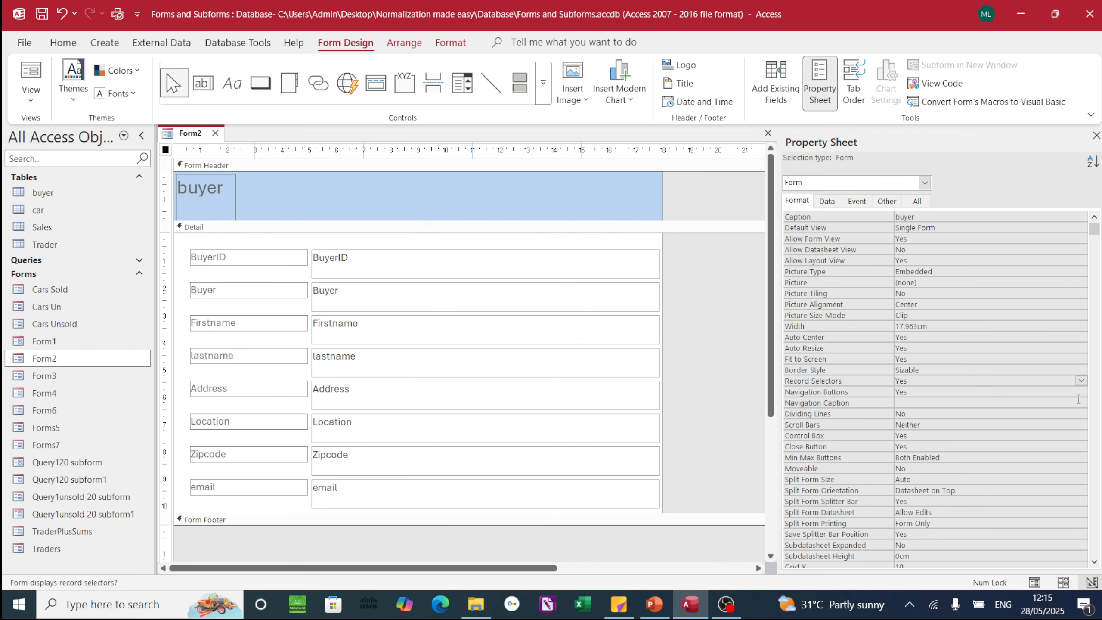
{"action": "left_click", "coordinate": [1082, 381]}
{"action": "left_click", "coordinate": [950, 404]}
{"action": "left_click", "coordinate": [926, 392]}
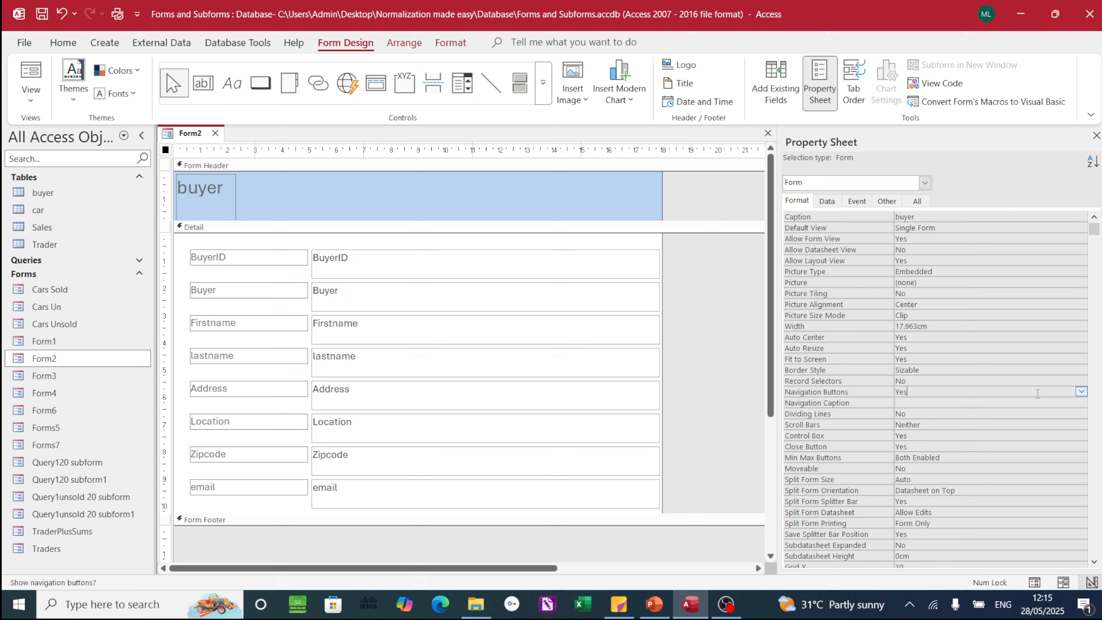
{"action": "left_click", "coordinate": [1081, 393]}
{"action": "left_click", "coordinate": [945, 413]}
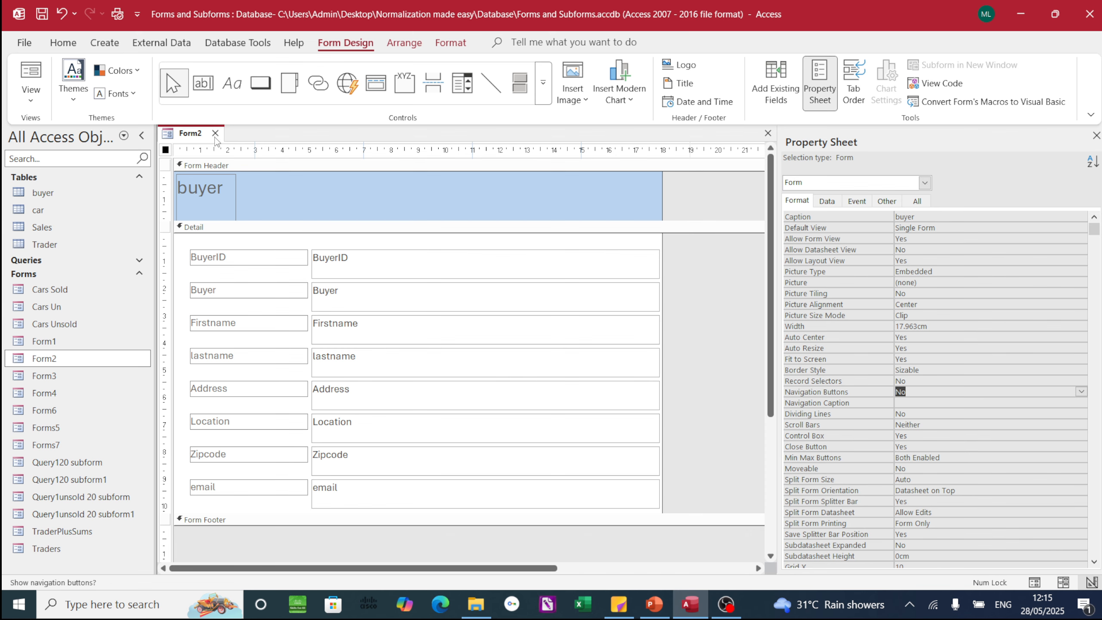
Show Form2 in Form View and place the cursor in its BuyerID field to check the read-only form
{"action": "left_click", "coordinate": [31, 94]}
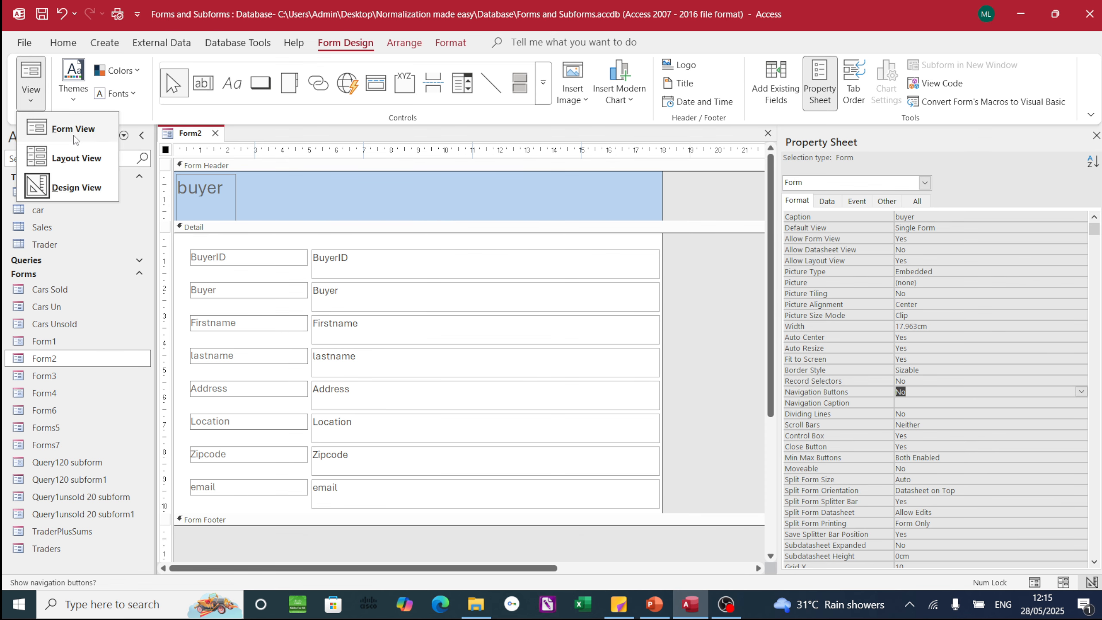
{"action": "left_click", "coordinate": [76, 139]}
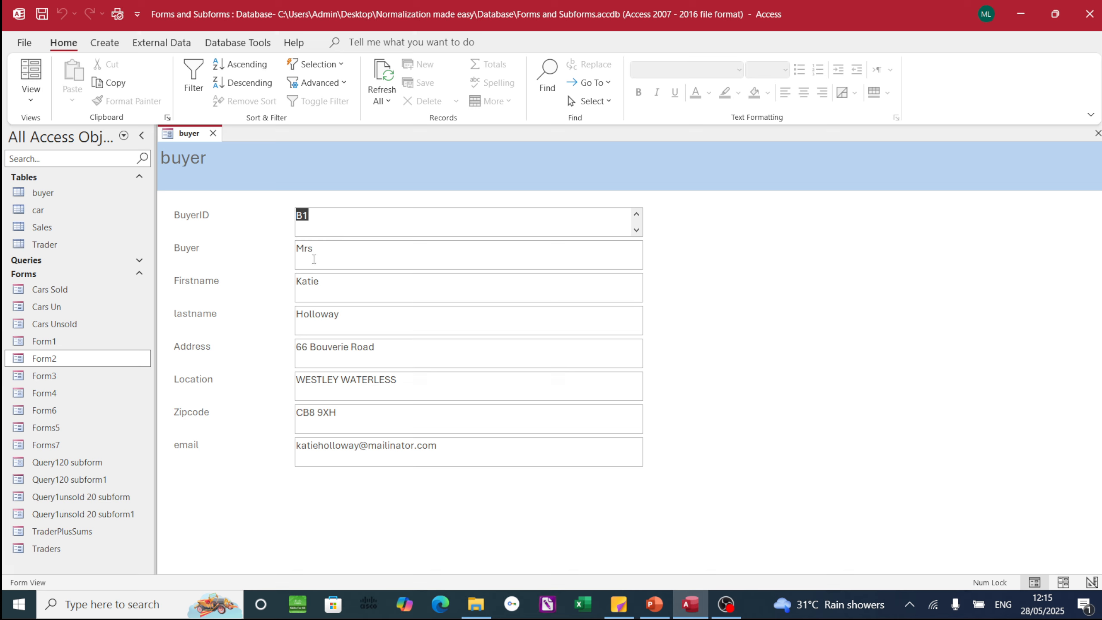
{"action": "left_click", "coordinate": [312, 220]}
Open Form1 and switch it to Design View
{"action": "left_click", "coordinate": [52, 380]}
{"action": "left_click", "coordinate": [59, 346]}
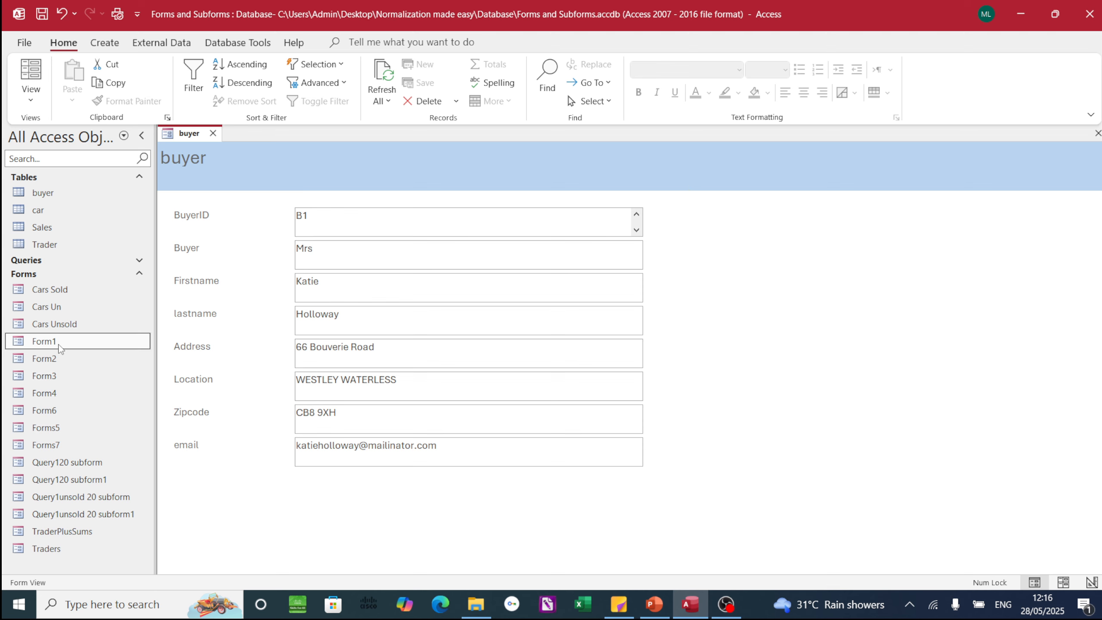
{"action": "double_click", "coordinate": [60, 347]}
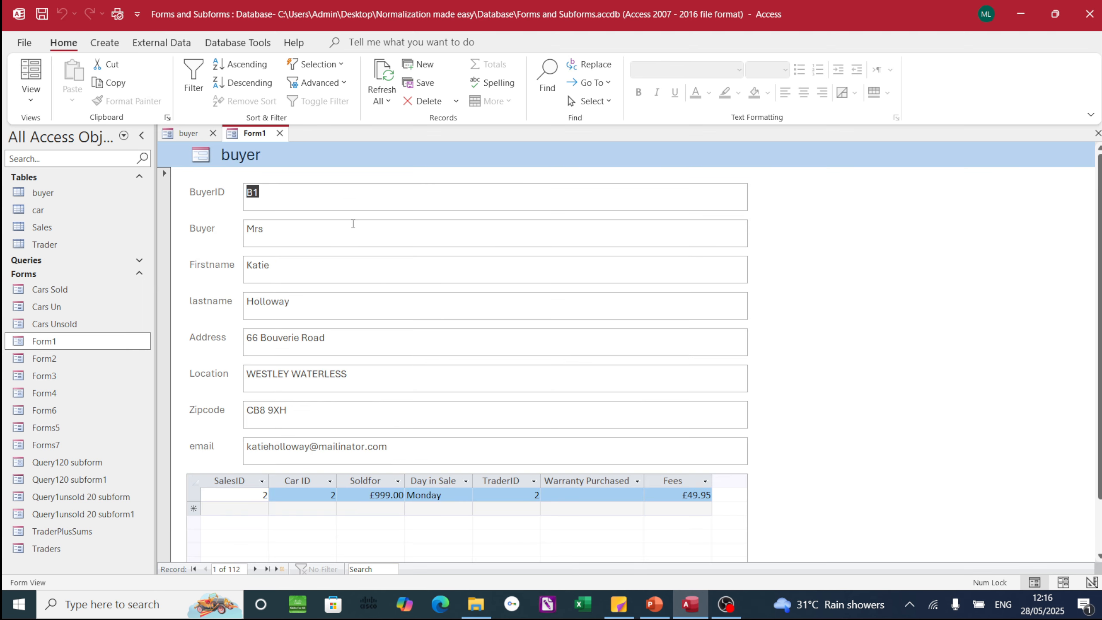
{"action": "scroll", "coordinate": [353, 223], "scroll_direction": "down", "scroll_amount": 2}
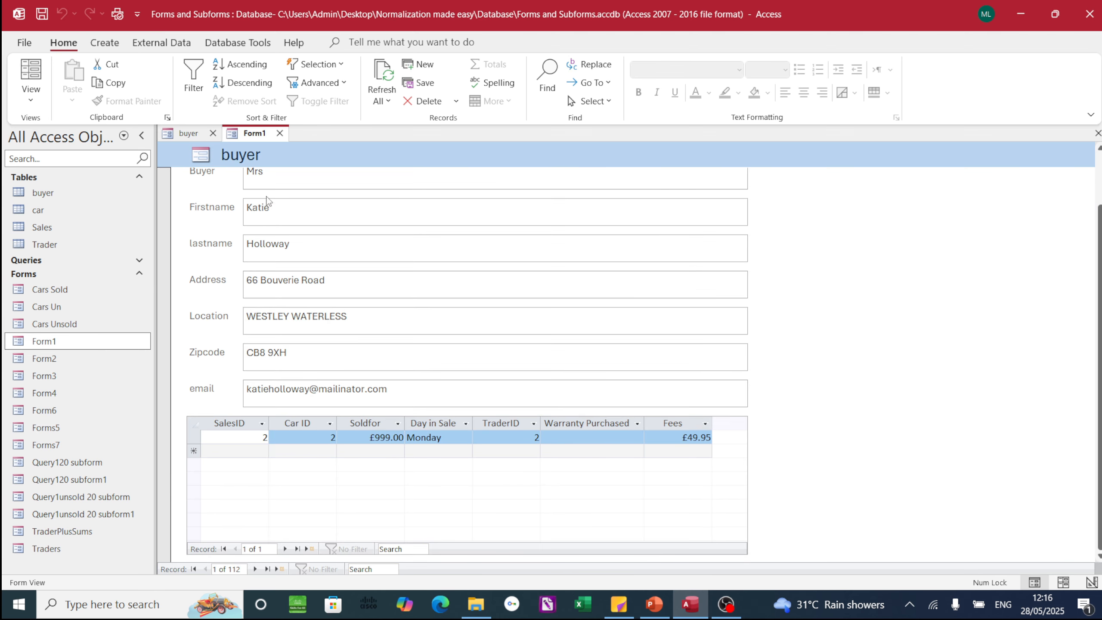
{"action": "scroll", "coordinate": [266, 201], "scroll_direction": "up", "scroll_amount": 2}
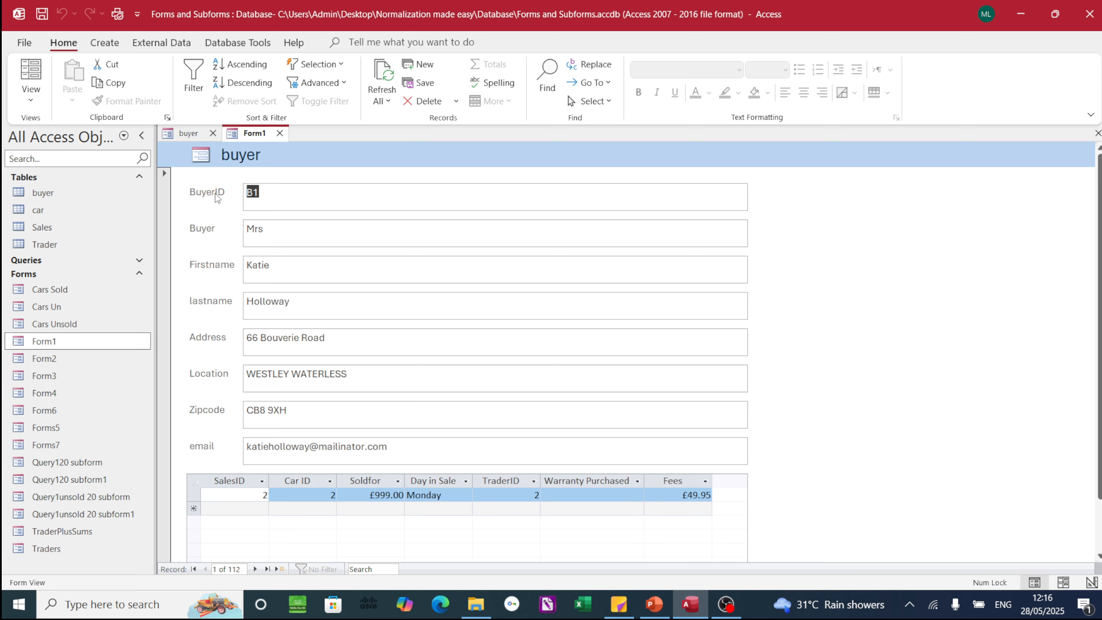
{"action": "left_click", "coordinate": [31, 98]}
{"action": "left_click", "coordinate": [68, 187]}
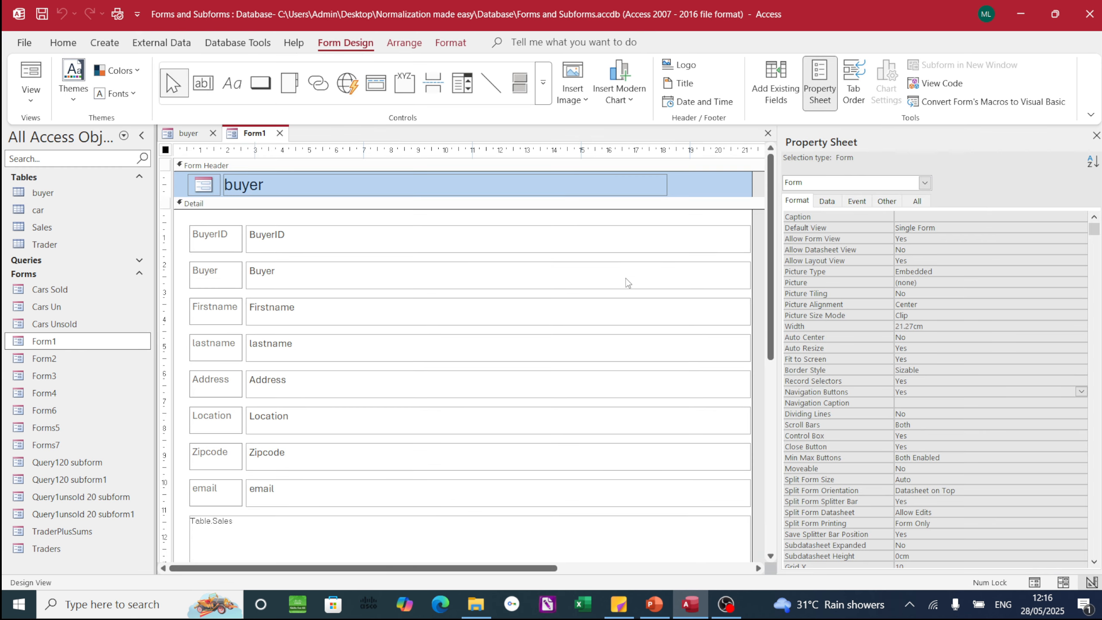
Select all the buyer text boxes together with the Sales subform in Form1 and set their Enabled property to No
{"action": "left_click_drag", "start_coordinate": [440, 223], "coordinate": [560, 545]}
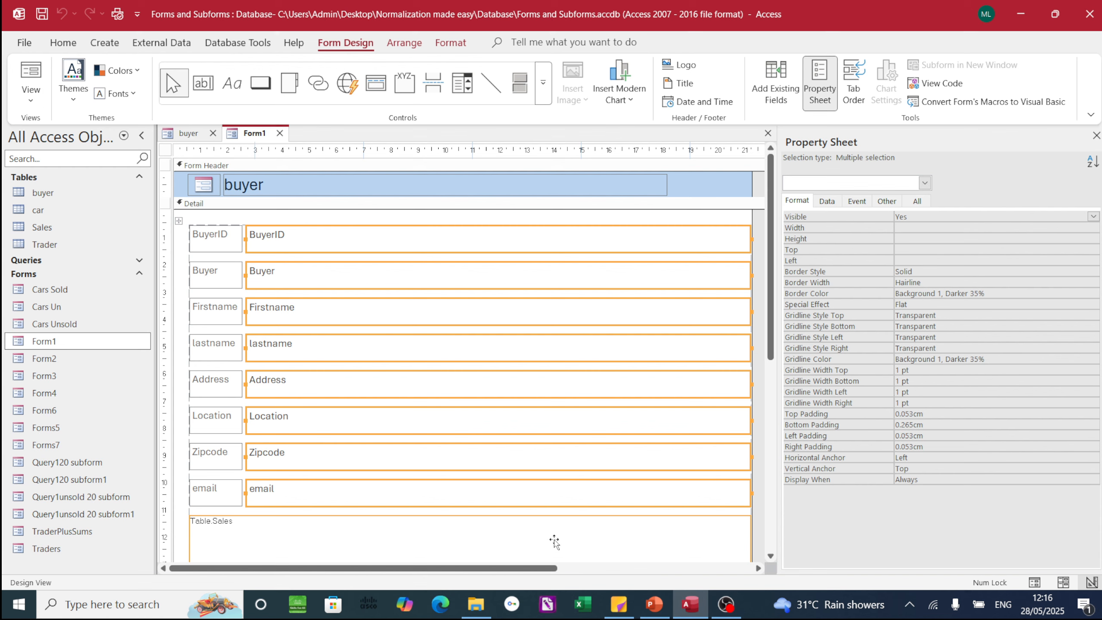
{"action": "left_click", "coordinate": [830, 205]}
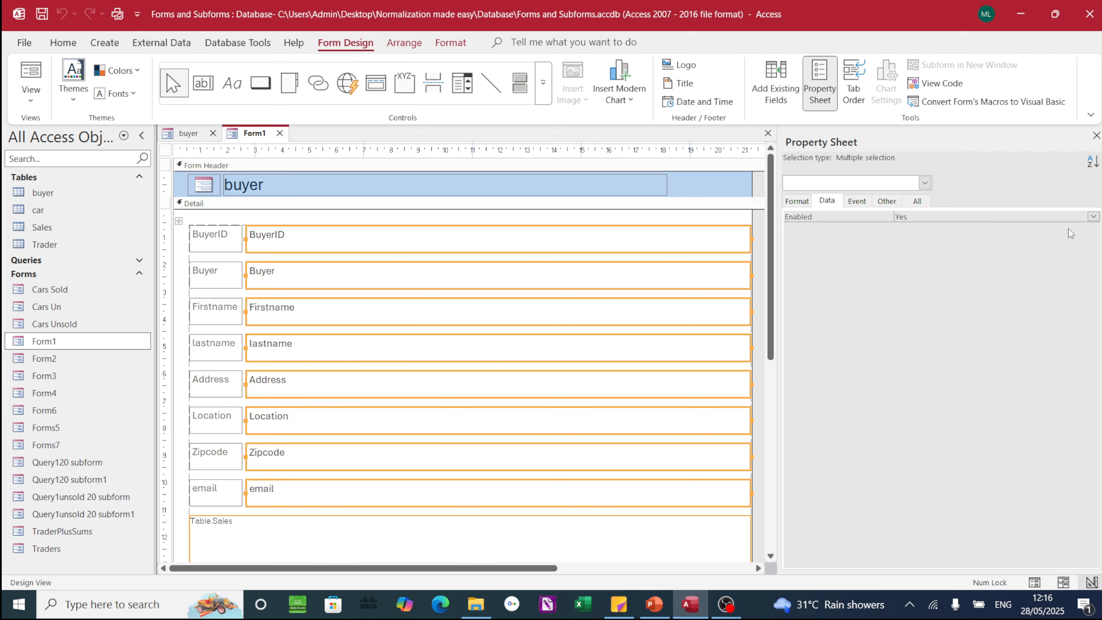
{"action": "left_click", "coordinate": [1093, 217]}
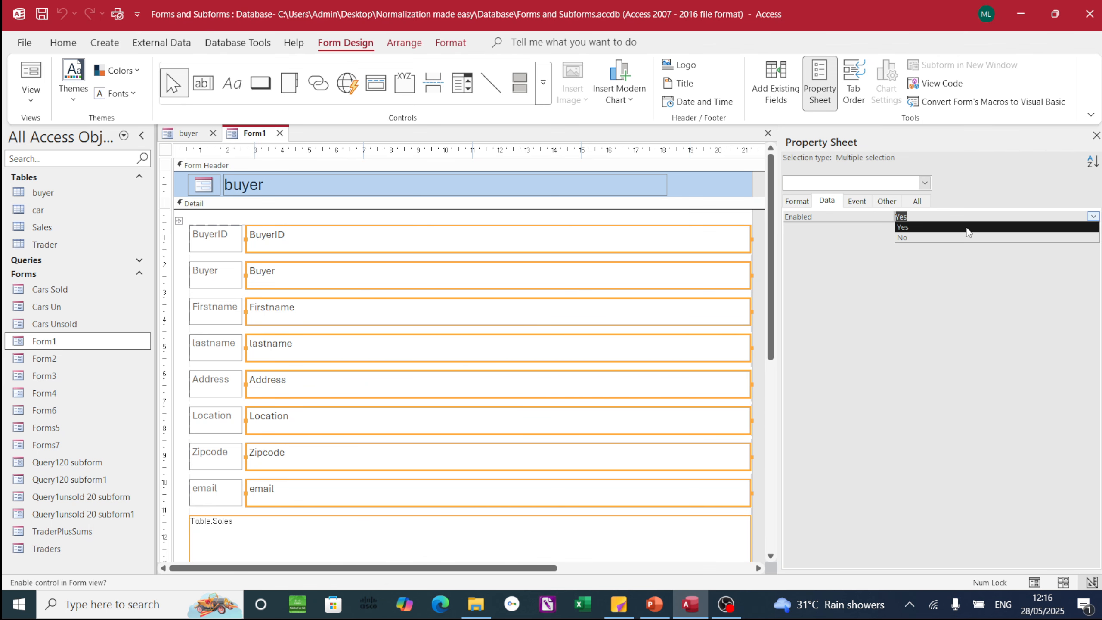
{"action": "left_click", "coordinate": [969, 237]}
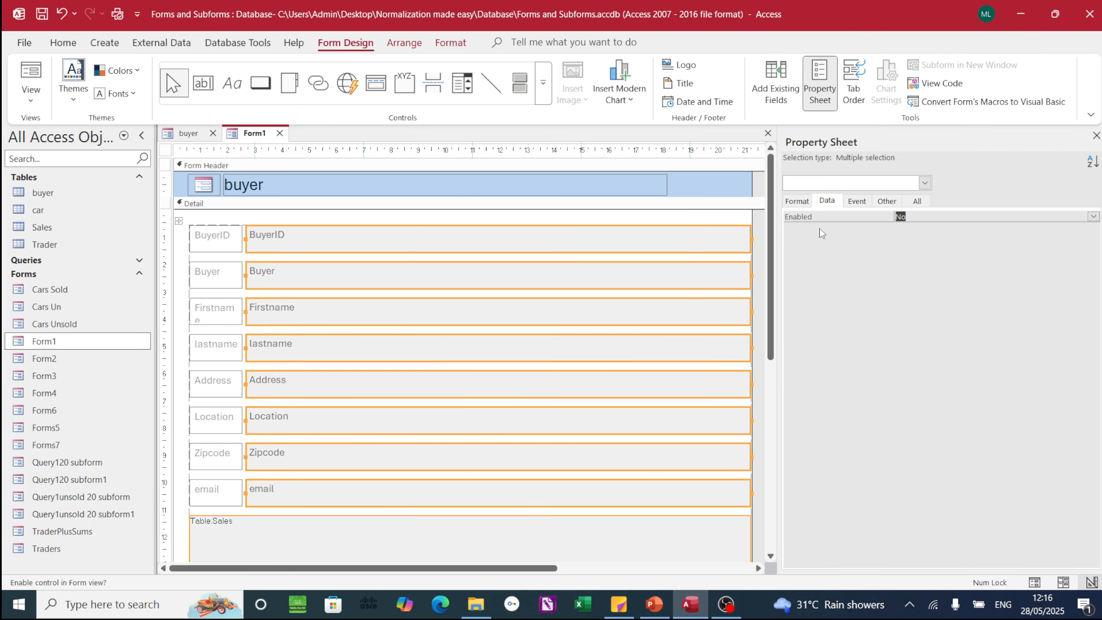
Remove the Sales subform from the selection and set both Enabled and Locked to Yes for the buyer text boxes
{"action": "scroll", "coordinate": [573, 461], "scroll_direction": "down", "scroll_amount": 1}
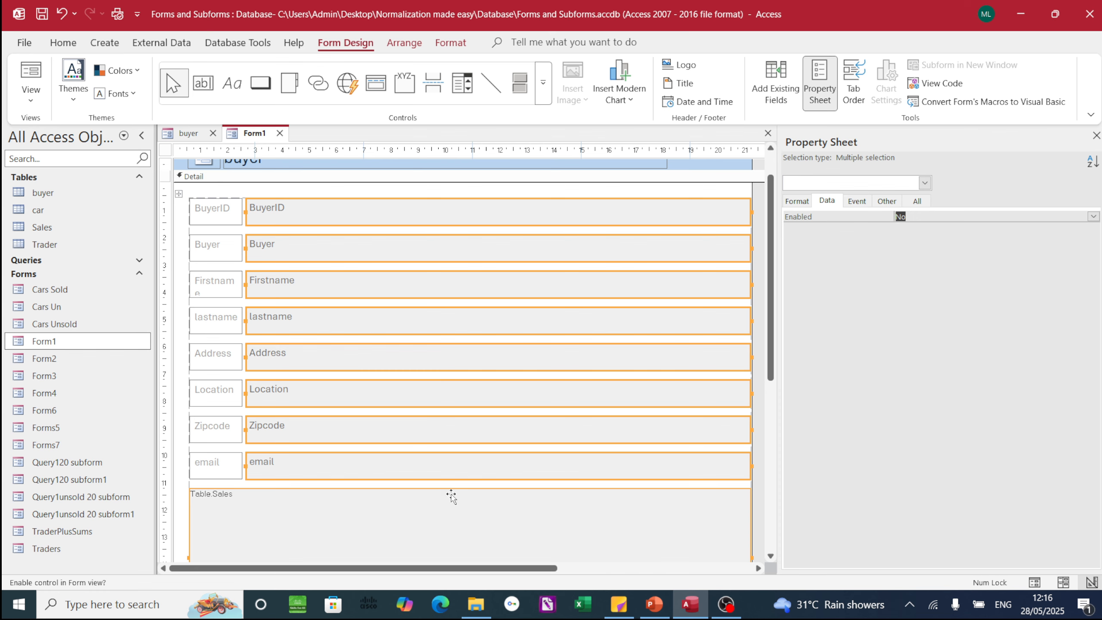
{"action": "left_click", "coordinate": [452, 496], "text": "shift"}
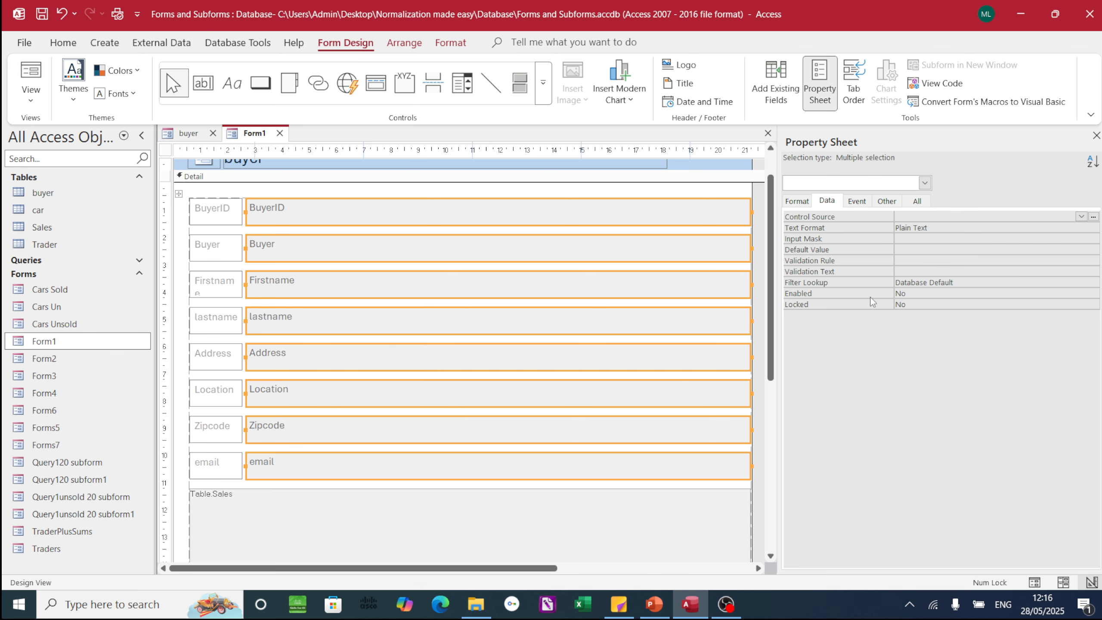
{"action": "left_click", "coordinate": [1016, 293]}
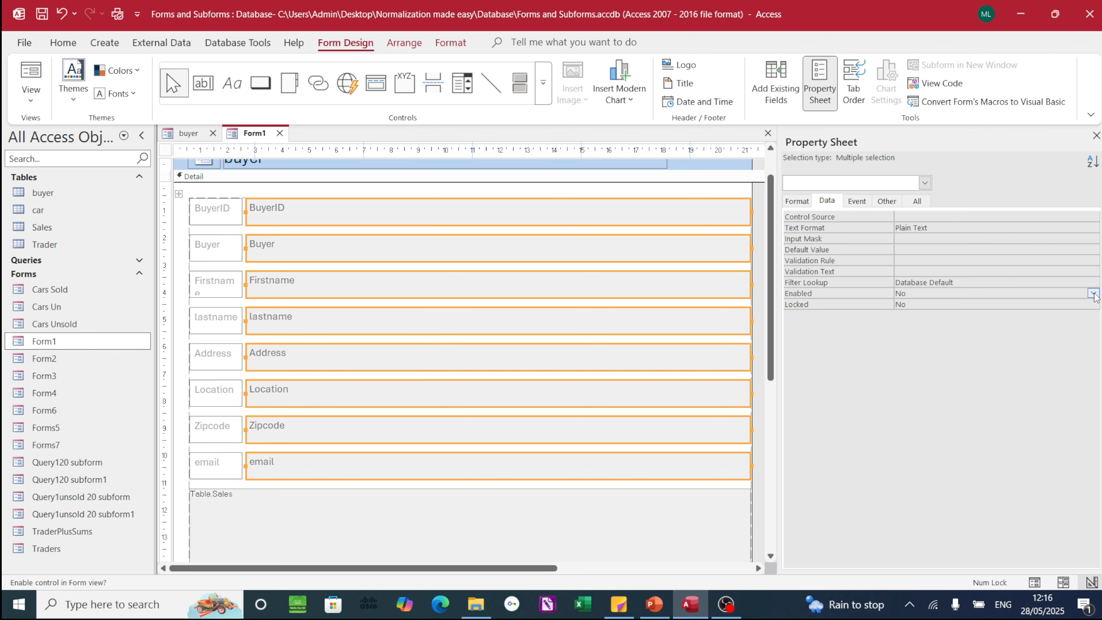
{"action": "left_click", "coordinate": [1093, 293]}
{"action": "left_click", "coordinate": [923, 303]}
{"action": "left_click", "coordinate": [912, 304]}
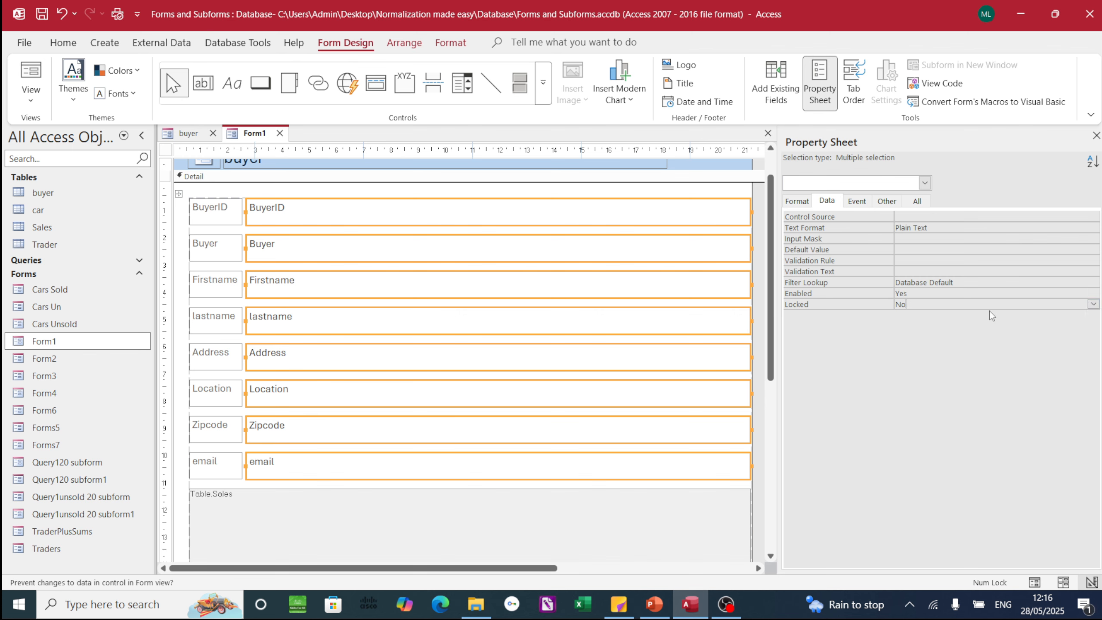
{"action": "left_click", "coordinate": [1093, 304]}
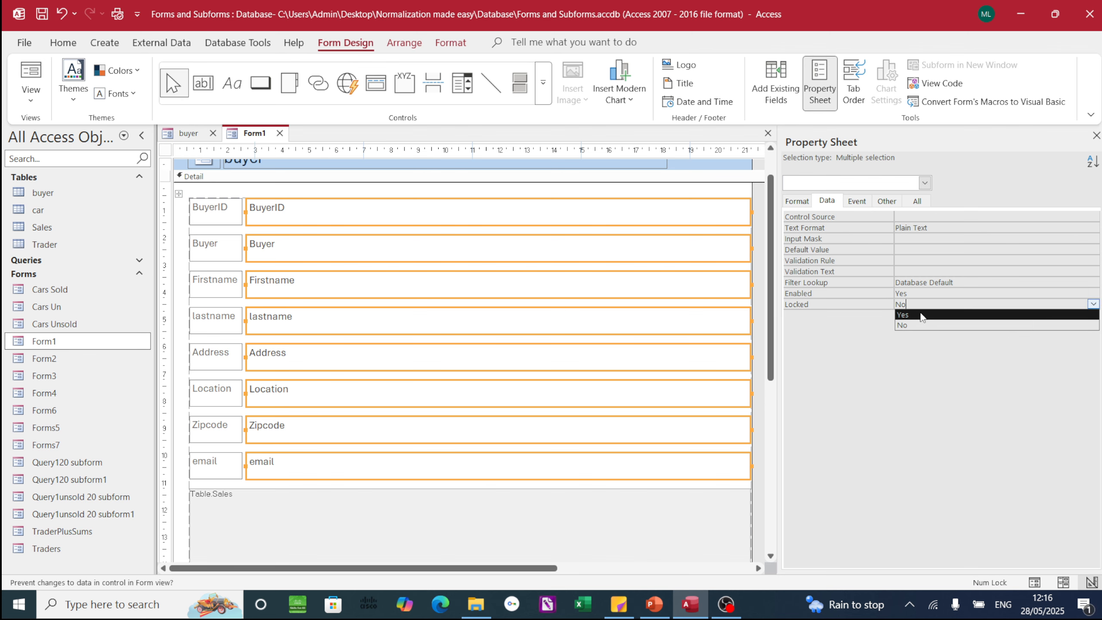
{"action": "left_click", "coordinate": [925, 314]}
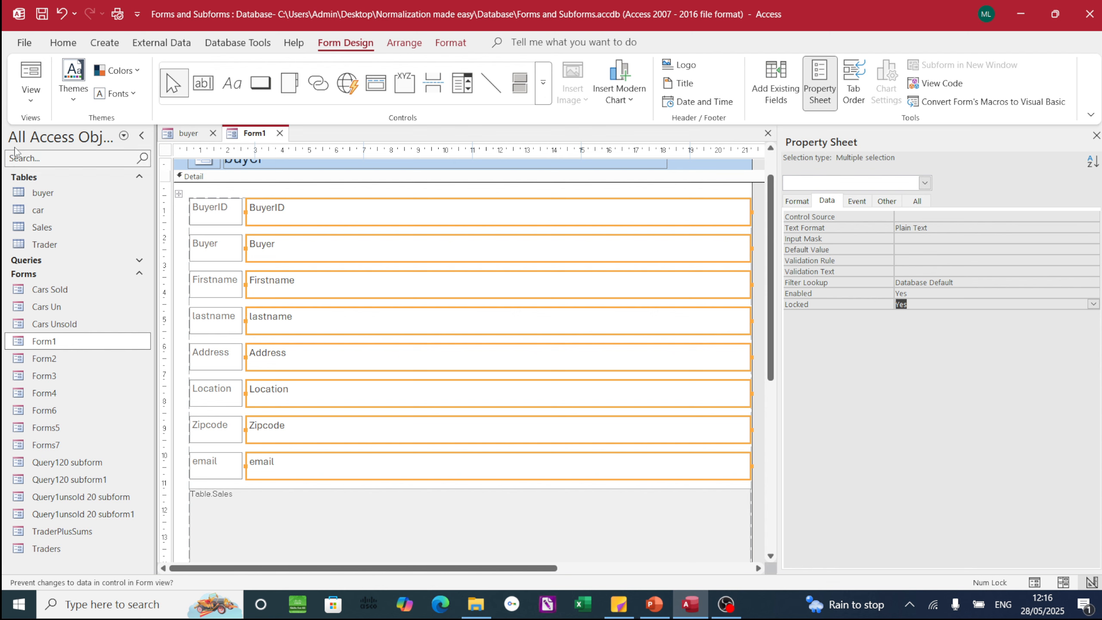
Show Form1 in Form View and move to the Buyer field to check the locked controls
{"action": "left_click", "coordinate": [33, 99]}
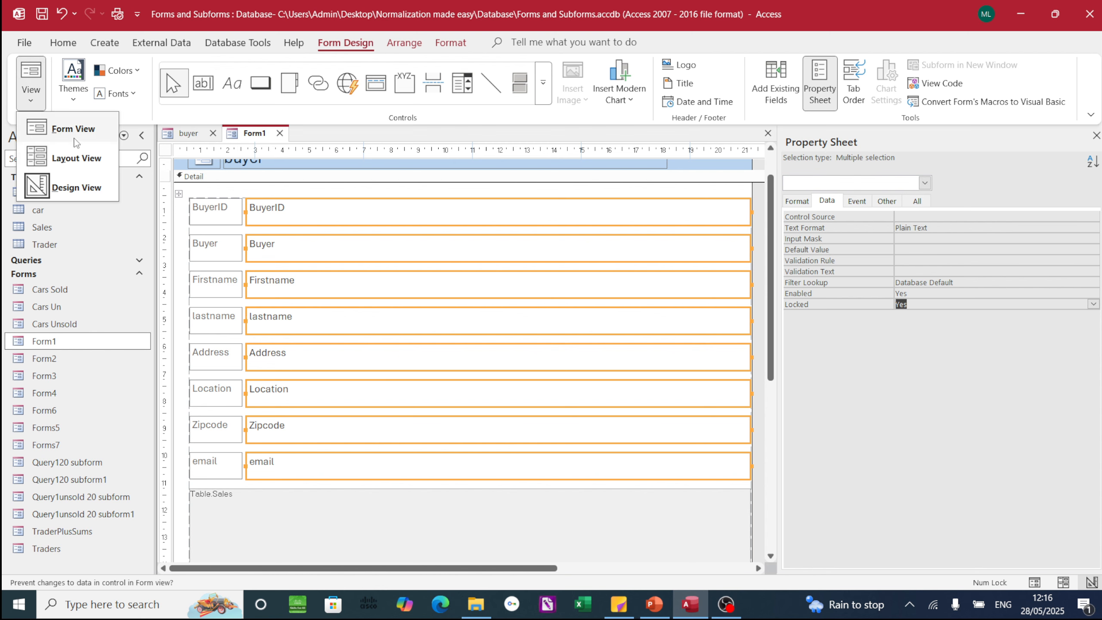
{"action": "left_click", "coordinate": [79, 133]}
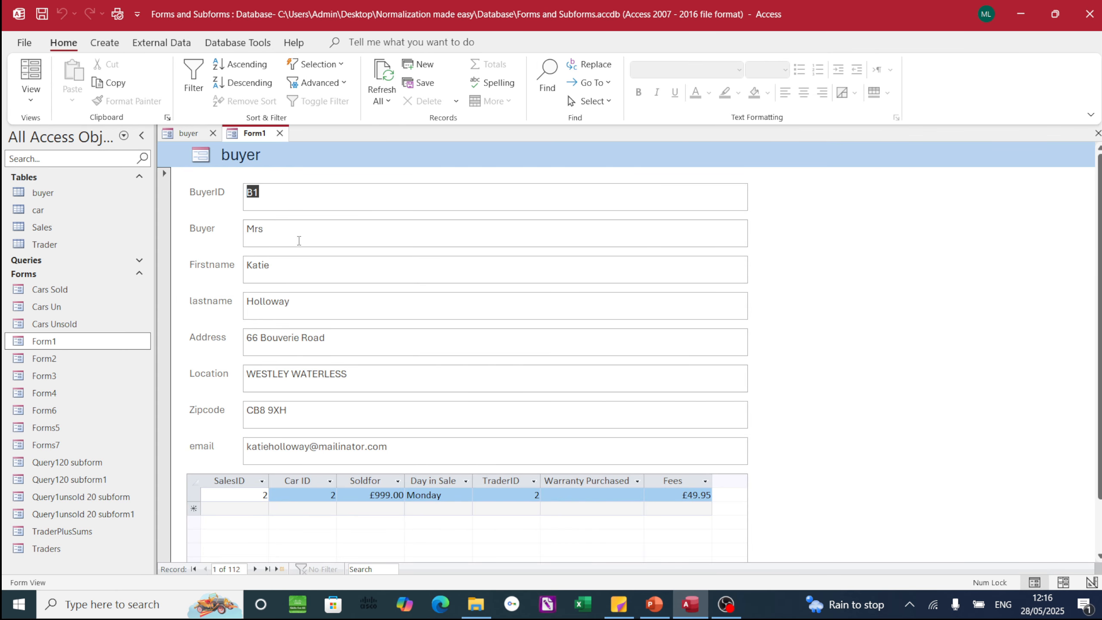
{"action": "key", "text": "Tab"}
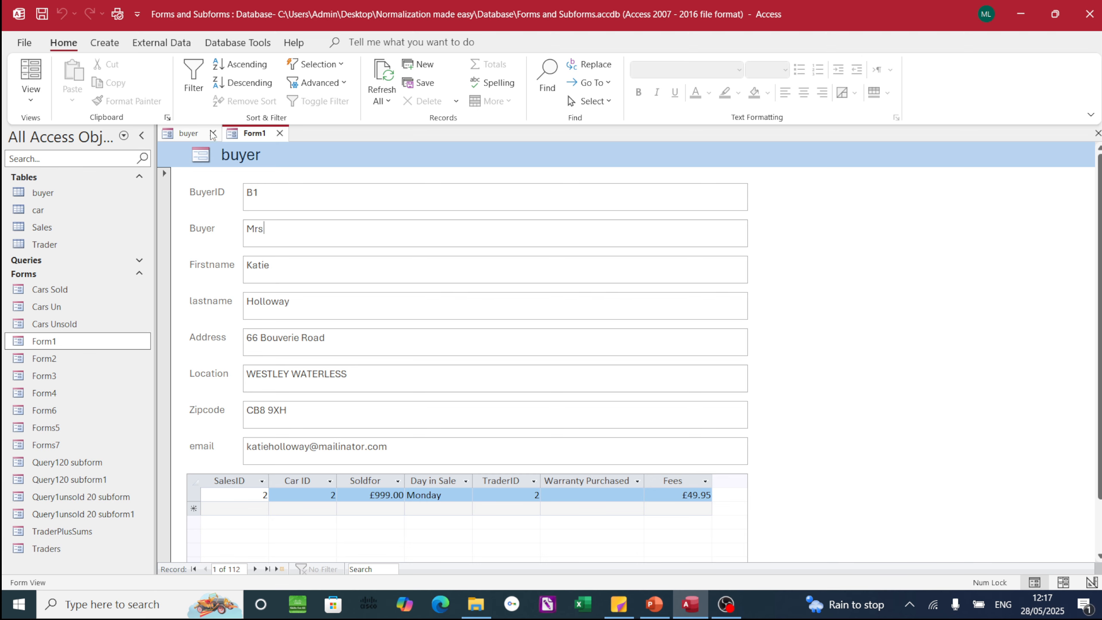
Switch to PowerPoint
{"action": "left_click", "coordinate": [650, 606]}
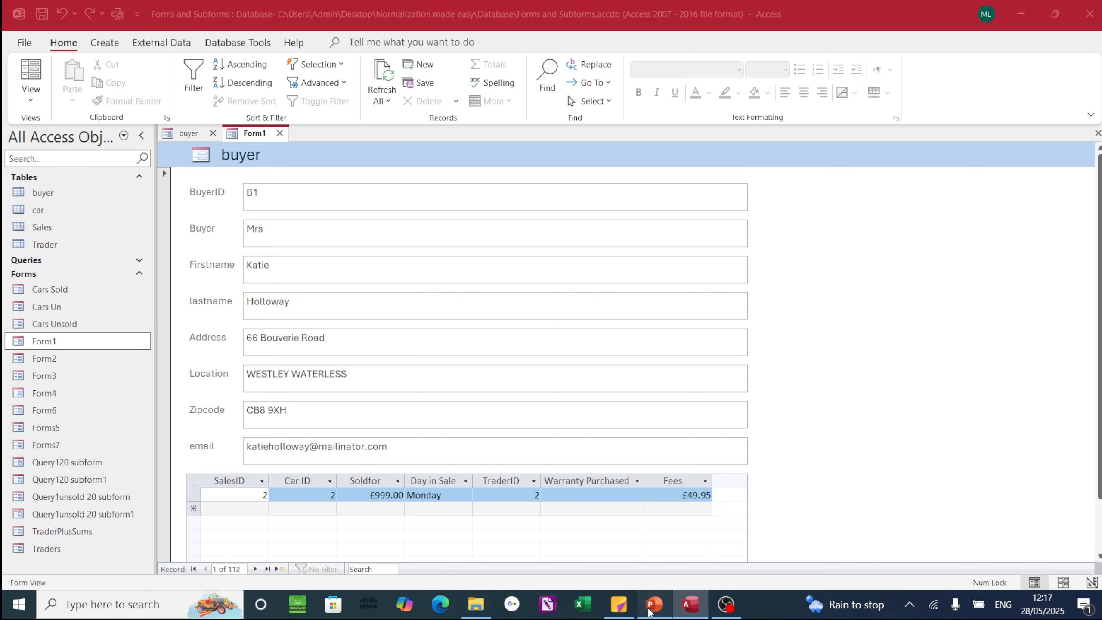